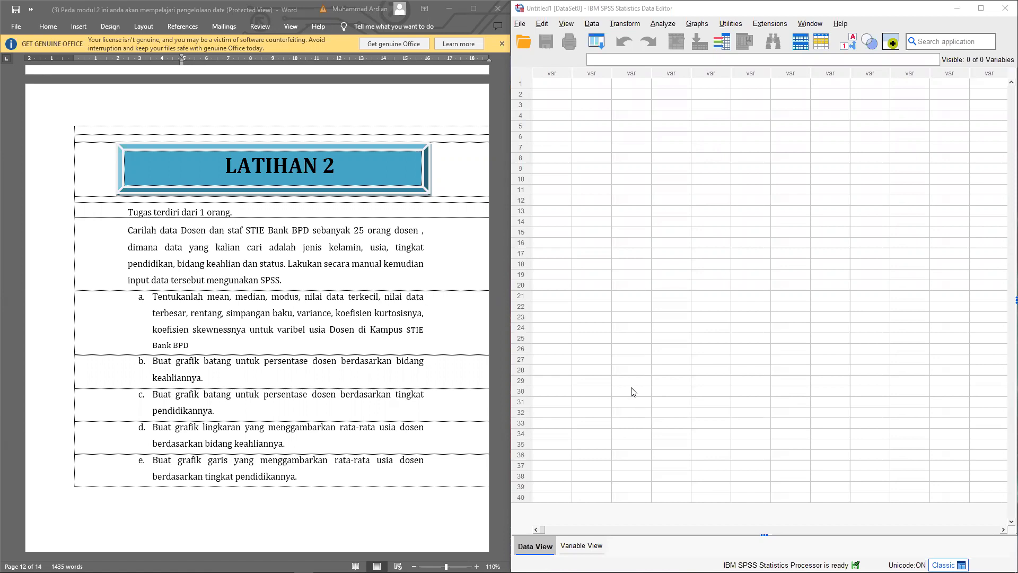
Read the Latihan 2 instructions in the Word document, covering the lecturer data to collect and tasks a to e.
{"action": "scroll", "coordinate": [322, 381], "scroll_direction": "up", "scroll_amount": 8}
{"action": "scroll", "coordinate": [323, 381], "scroll_direction": "down", "scroll_amount": 6}
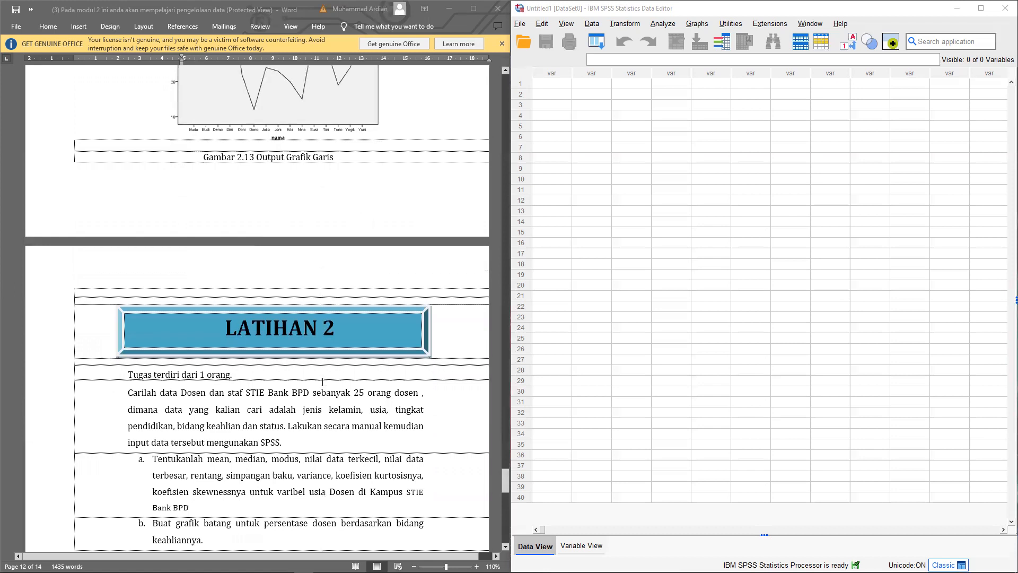
{"action": "scroll", "coordinate": [322, 382], "scroll_direction": "down", "scroll_amount": 3}
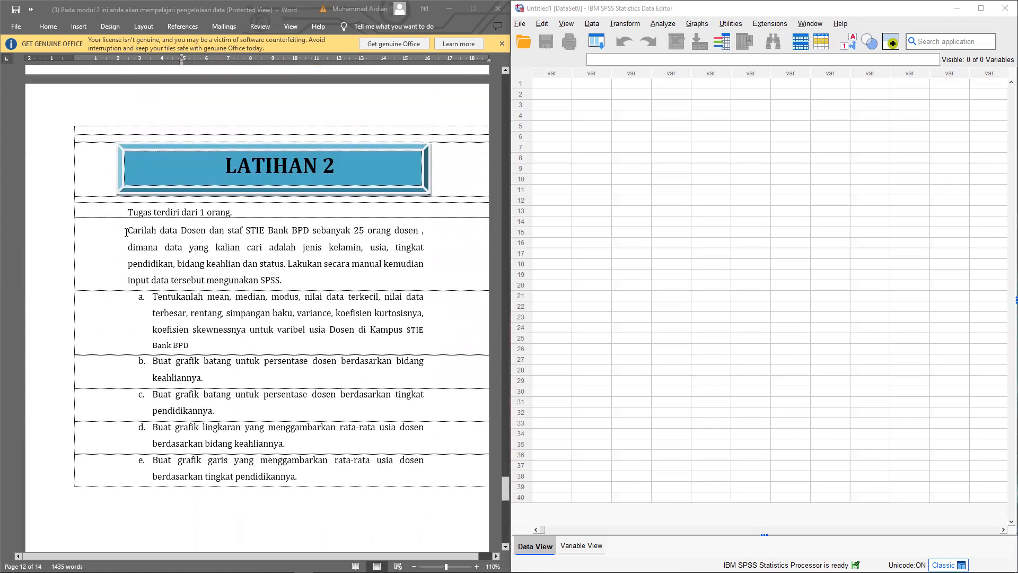
{"action": "left_click_drag", "start_coordinate": [126, 231], "coordinate": [251, 232]}
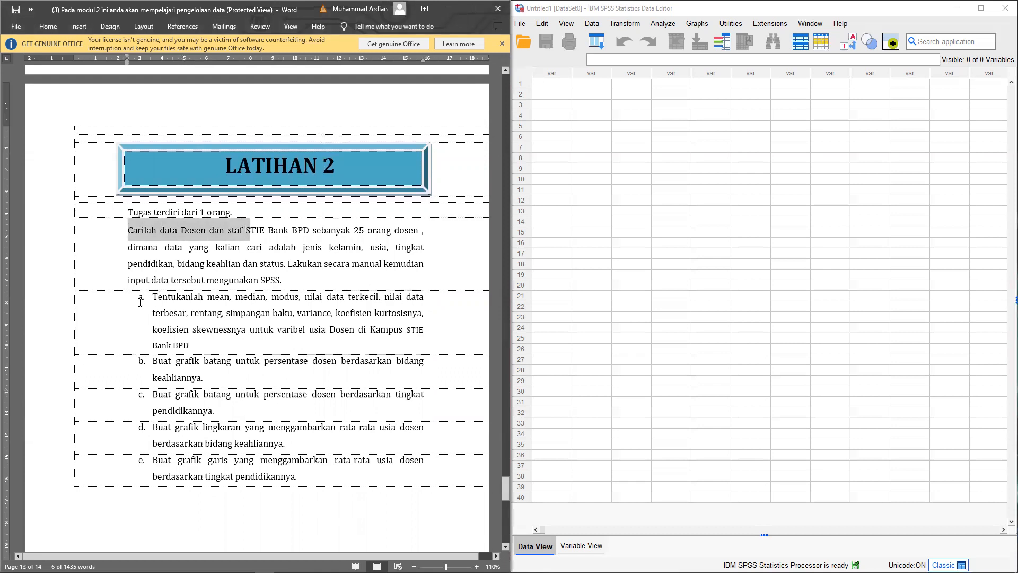
{"action": "left_click_drag", "start_coordinate": [151, 298], "coordinate": [290, 344]}
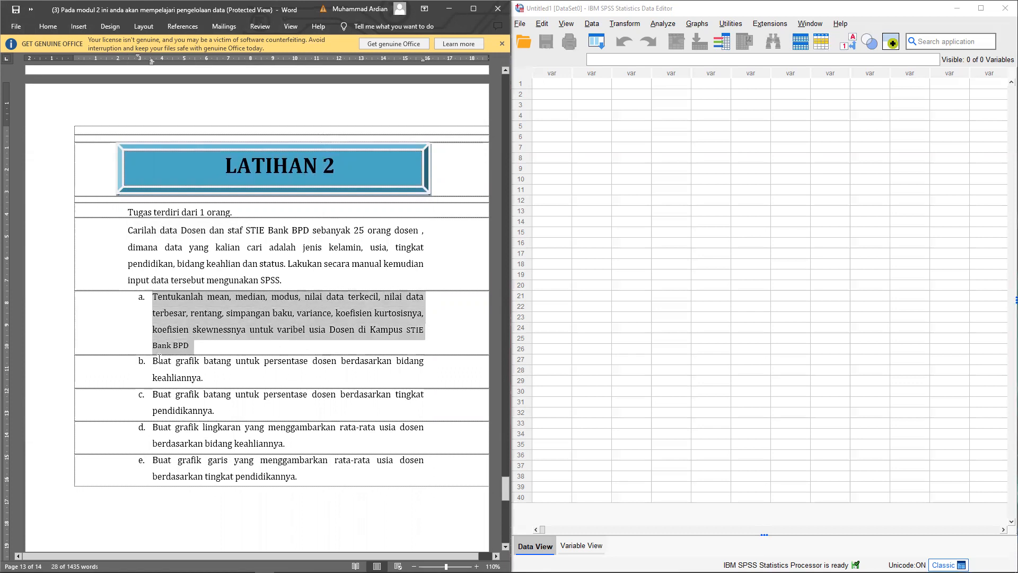
{"action": "left_click_drag", "start_coordinate": [151, 362], "coordinate": [372, 369]}
{"action": "left_click_drag", "start_coordinate": [152, 395], "coordinate": [235, 427]}
{"action": "left_click_drag", "start_coordinate": [153, 428], "coordinate": [251, 430]}
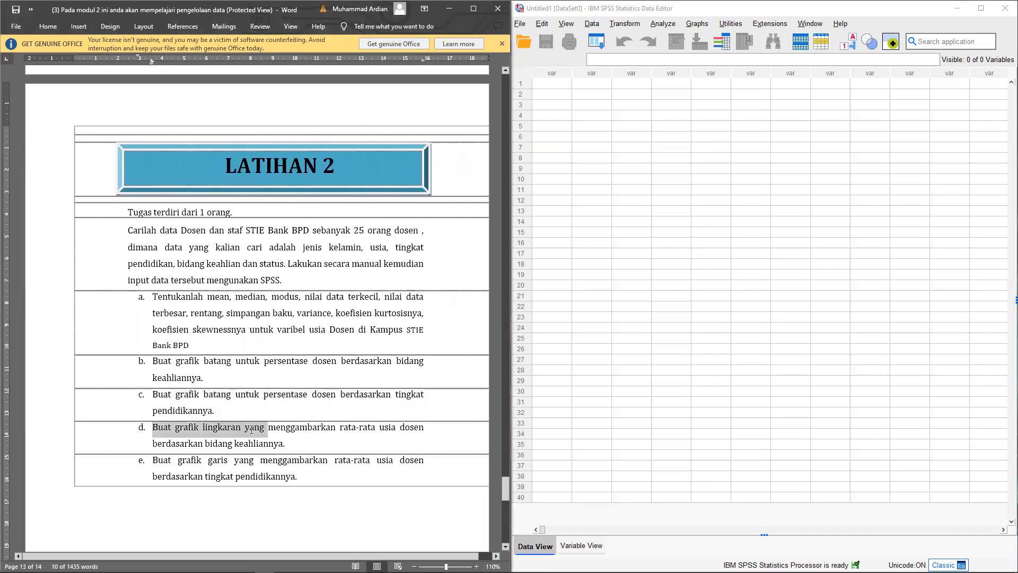
{"action": "left_click_drag", "start_coordinate": [156, 459], "coordinate": [328, 463]}
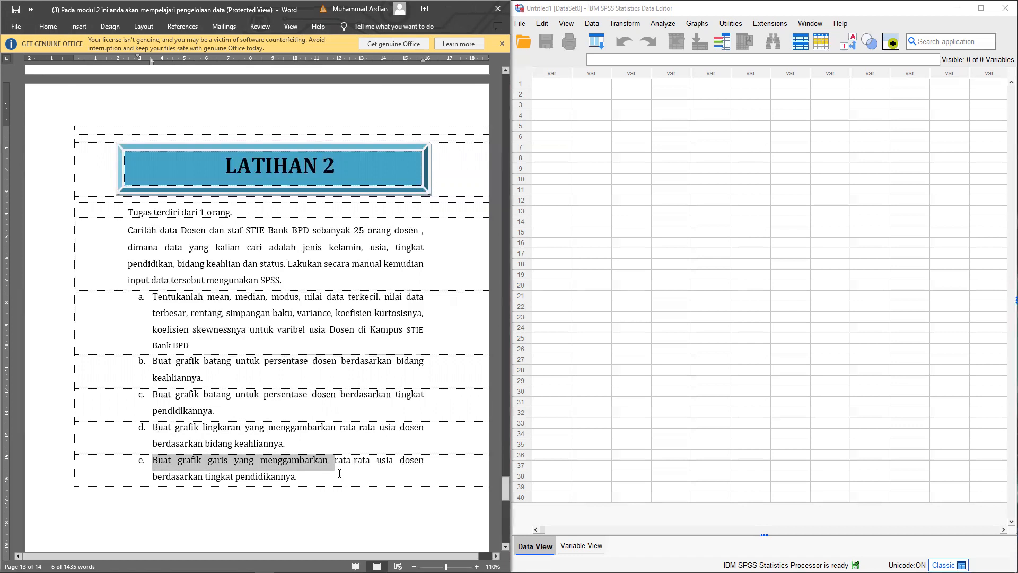
{"action": "left_click", "coordinate": [339, 474]}
{"action": "left_click_drag", "start_coordinate": [340, 474], "coordinate": [163, 287]}
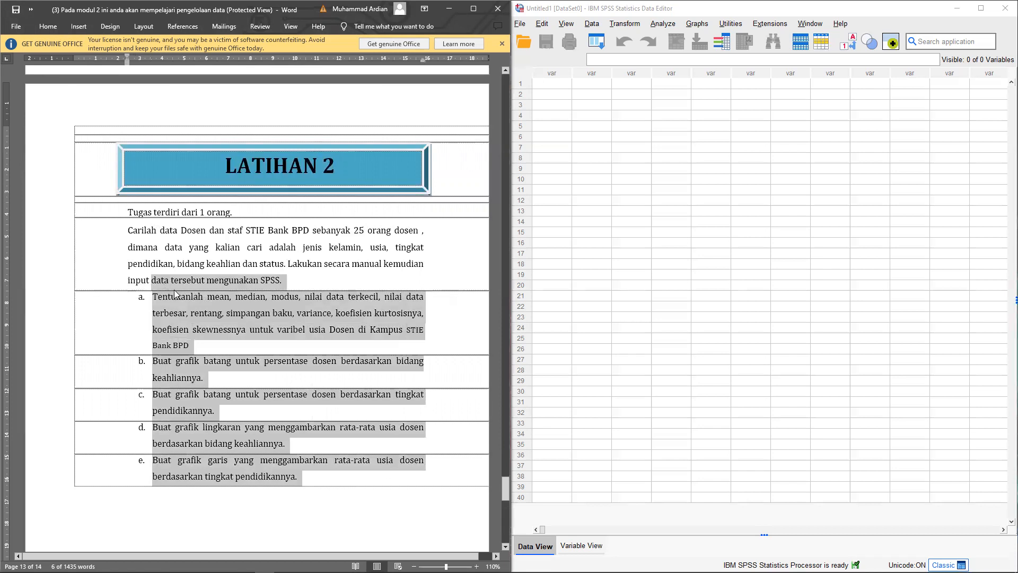
{"action": "left_click", "coordinate": [341, 273]}
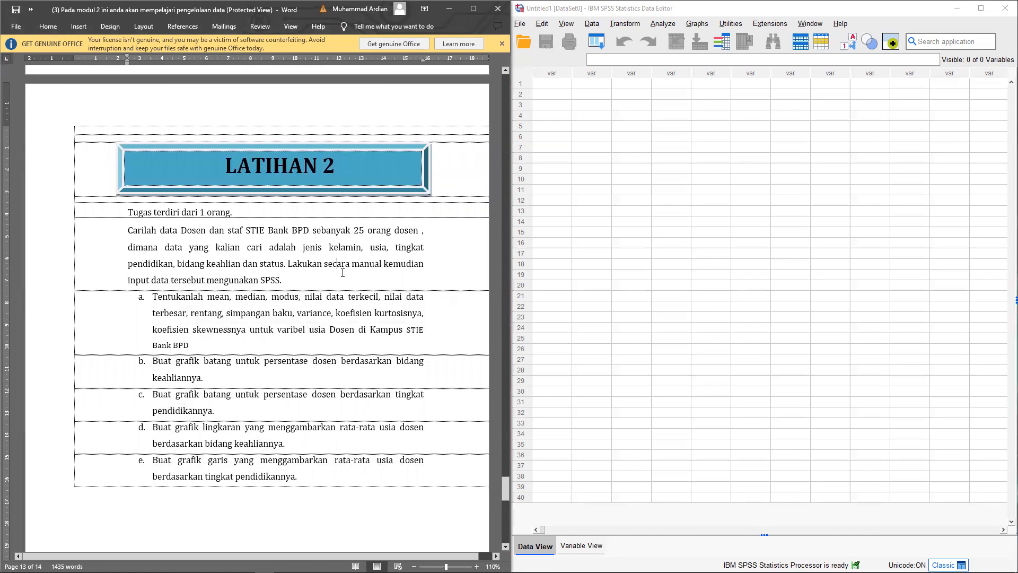
{"action": "left_click_drag", "start_coordinate": [143, 230], "coordinate": [411, 232]}
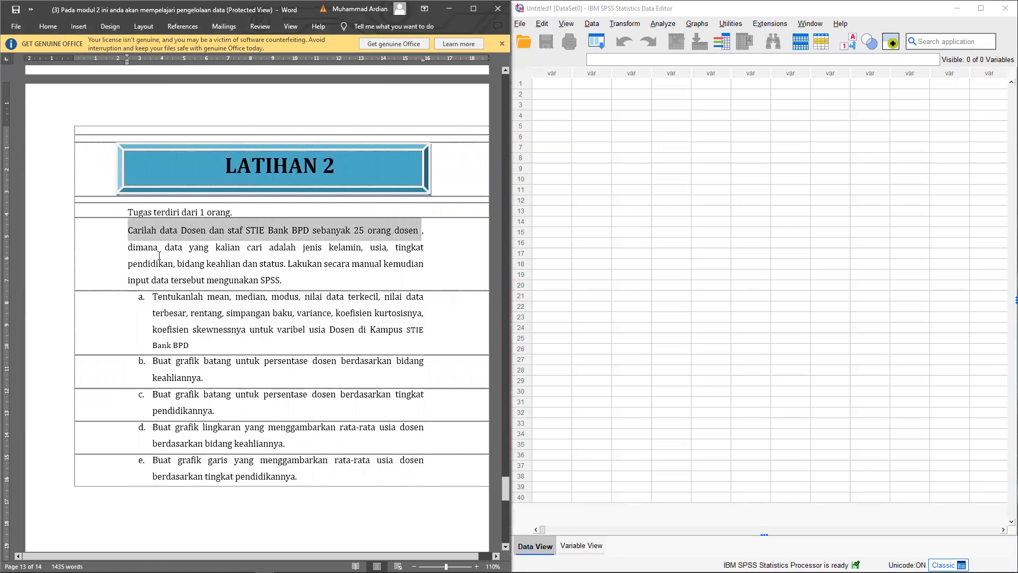
{"action": "left_click", "coordinate": [92, 252]}
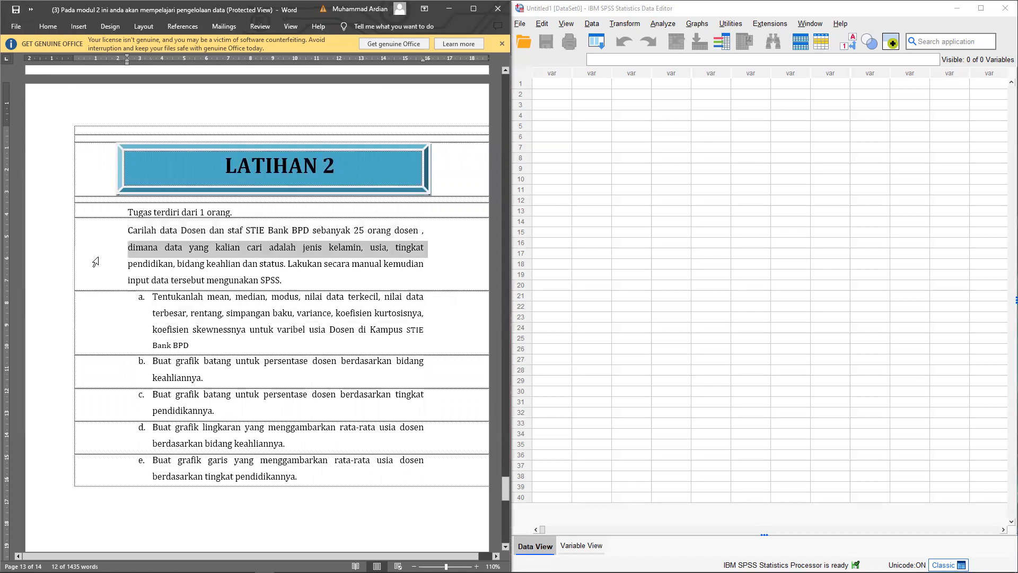
{"action": "left_click", "coordinate": [242, 255]}
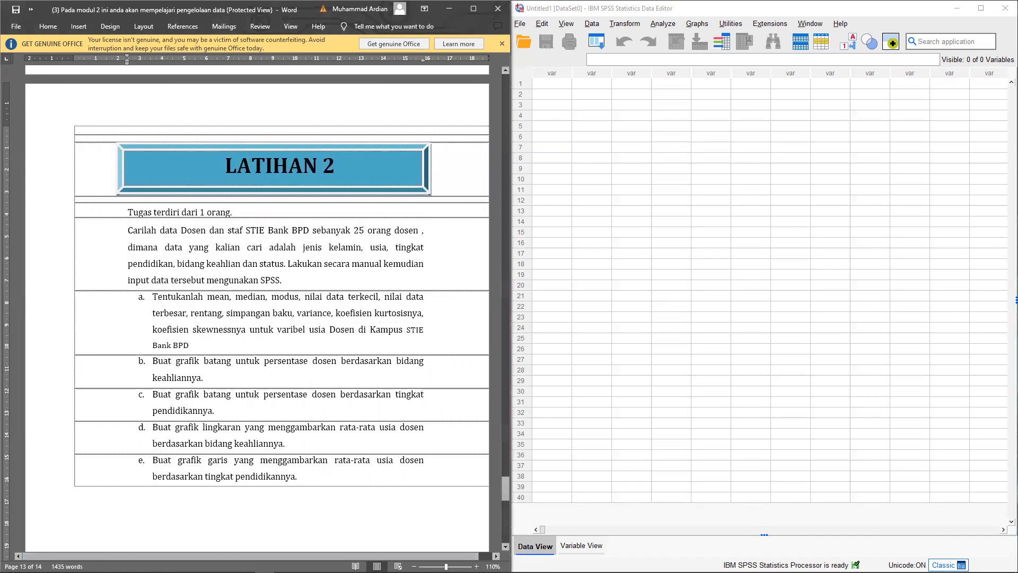
Switch to the DATA 25 DOSEN STIE BANK BPD workbook in Excel and examine the lecturer records on Sheet2.
{"action": "mouse_move", "coordinate": [284, 564]}
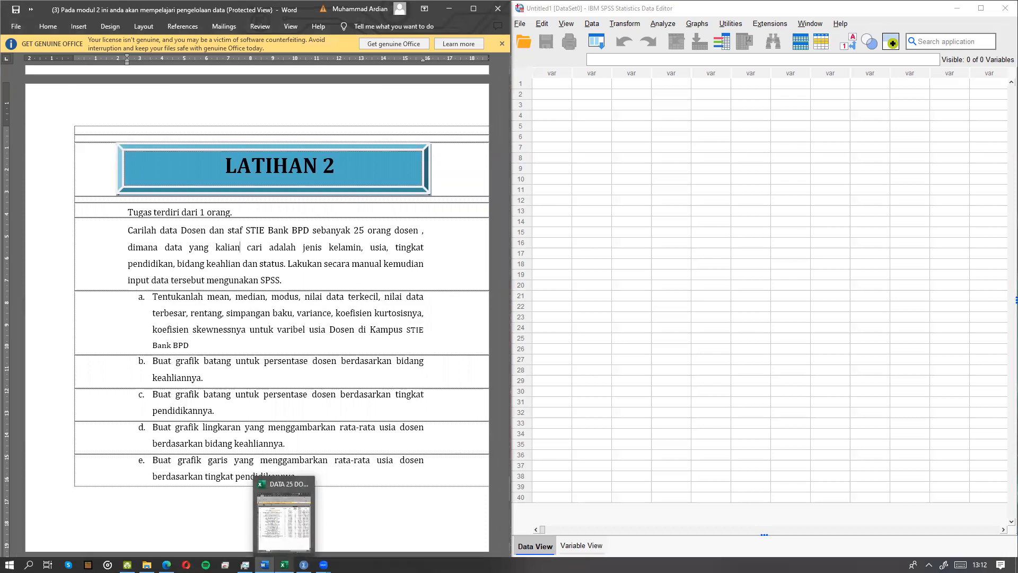
{"action": "left_click", "coordinate": [284, 523]}
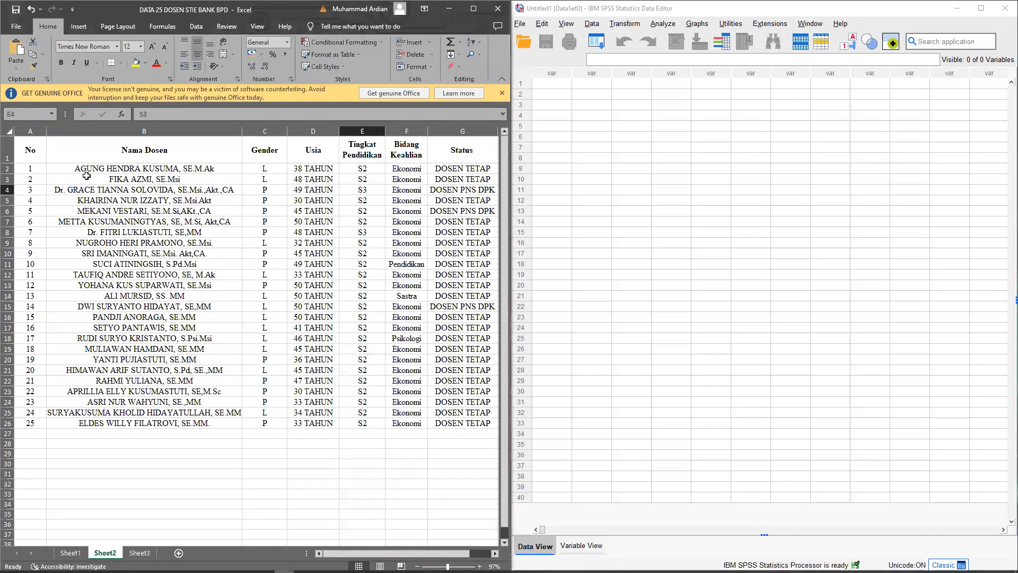
{"action": "left_click", "coordinate": [87, 175]}
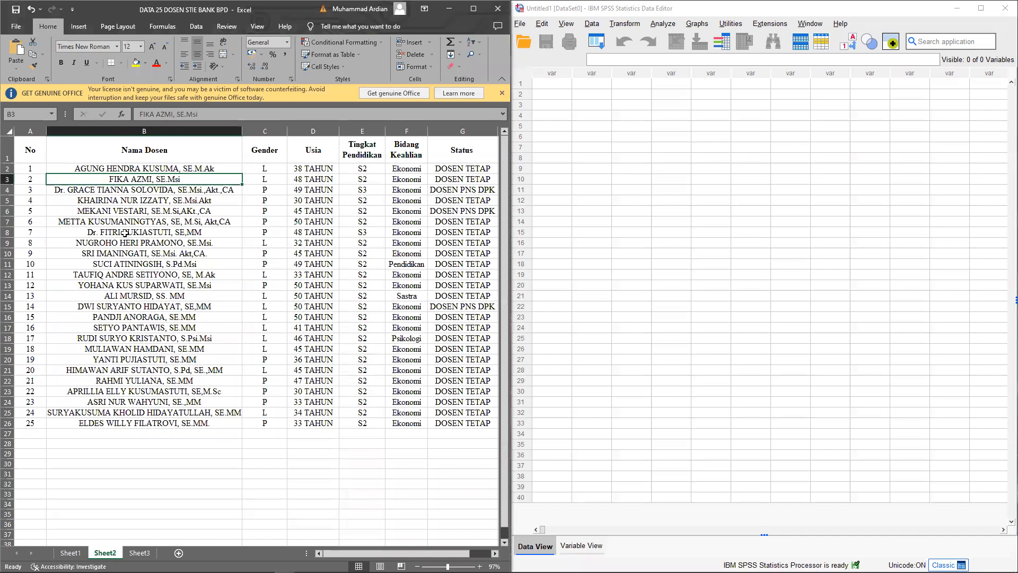
{"action": "left_click", "coordinate": [363, 271]}
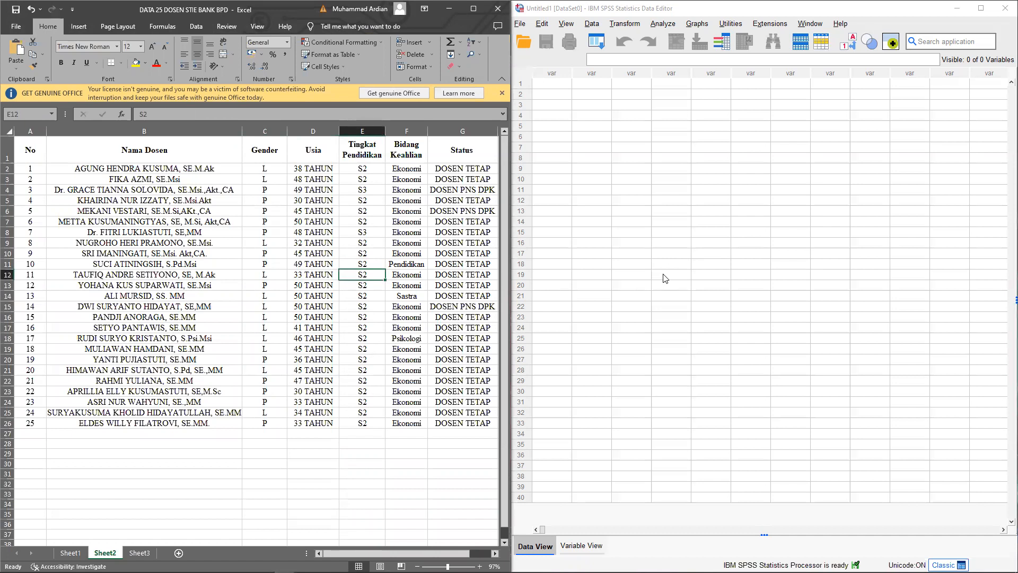
{"action": "left_click", "coordinate": [151, 190]}
{"action": "left_click", "coordinate": [145, 179]}
{"action": "left_click", "coordinate": [142, 169]}
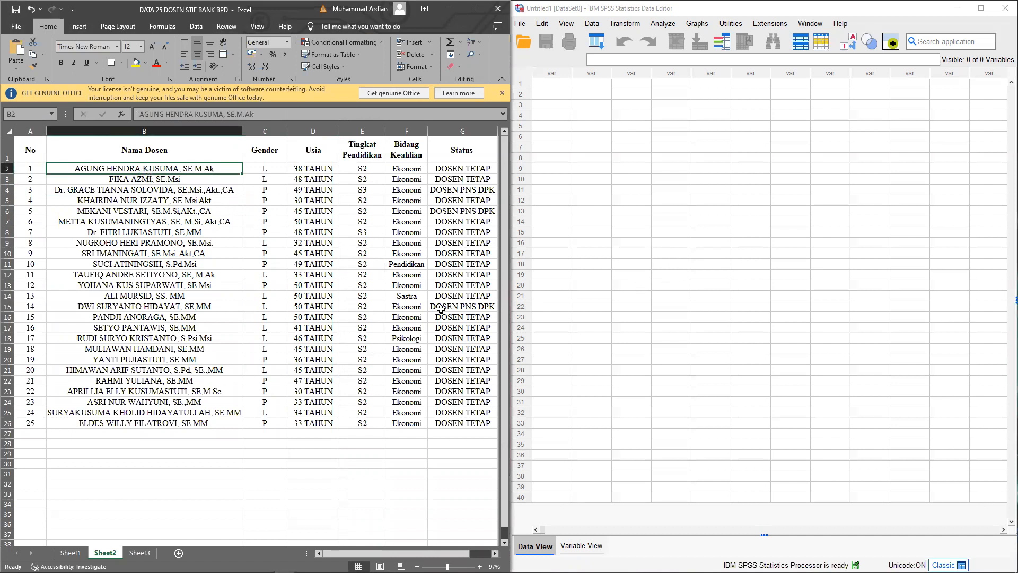
{"action": "left_click", "coordinate": [314, 264]}
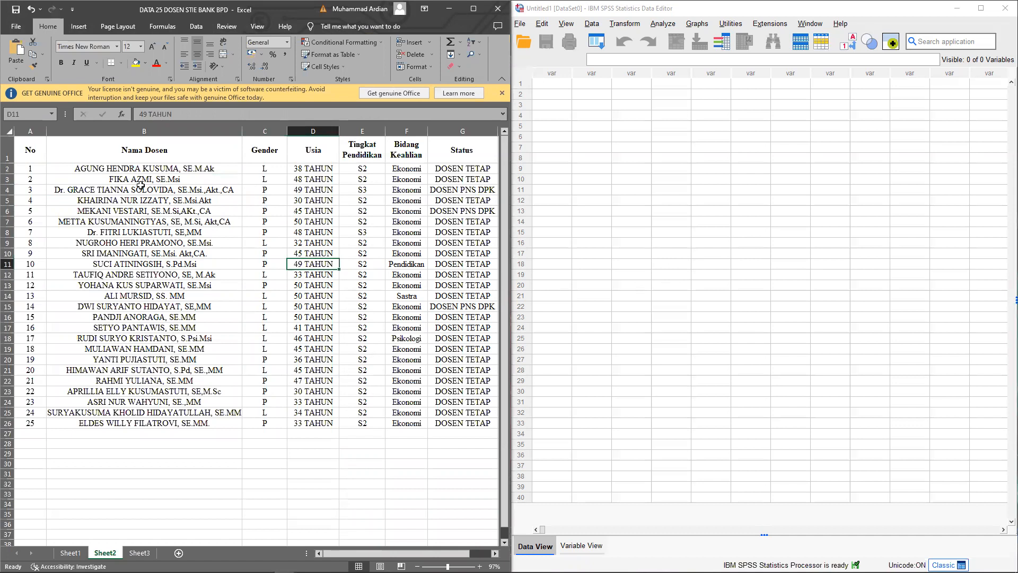
Review the sheet's column headings from Nama Dosen through Status as the variables for the dataset.
{"action": "left_click", "coordinate": [88, 150]}
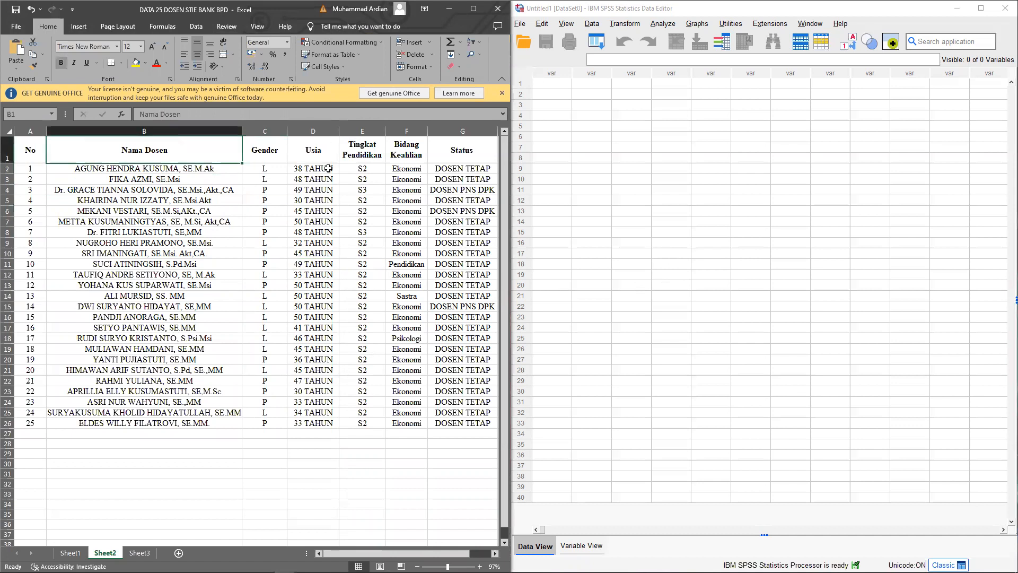
{"action": "left_click", "coordinate": [271, 157]}
{"action": "left_click", "coordinate": [315, 156]}
{"action": "left_click", "coordinate": [370, 156]}
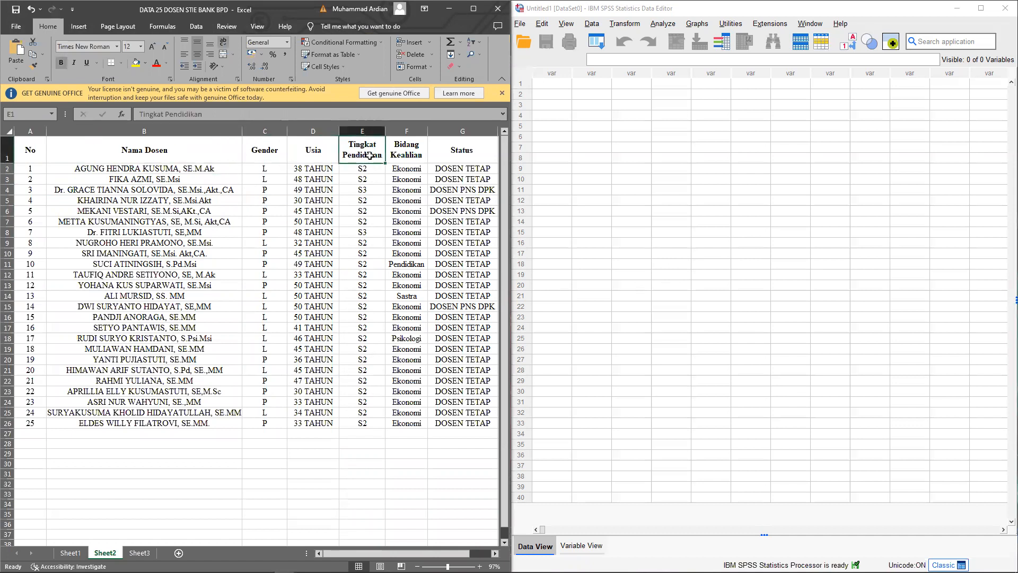
{"action": "left_click", "coordinate": [405, 156]}
{"action": "left_click", "coordinate": [445, 157]}
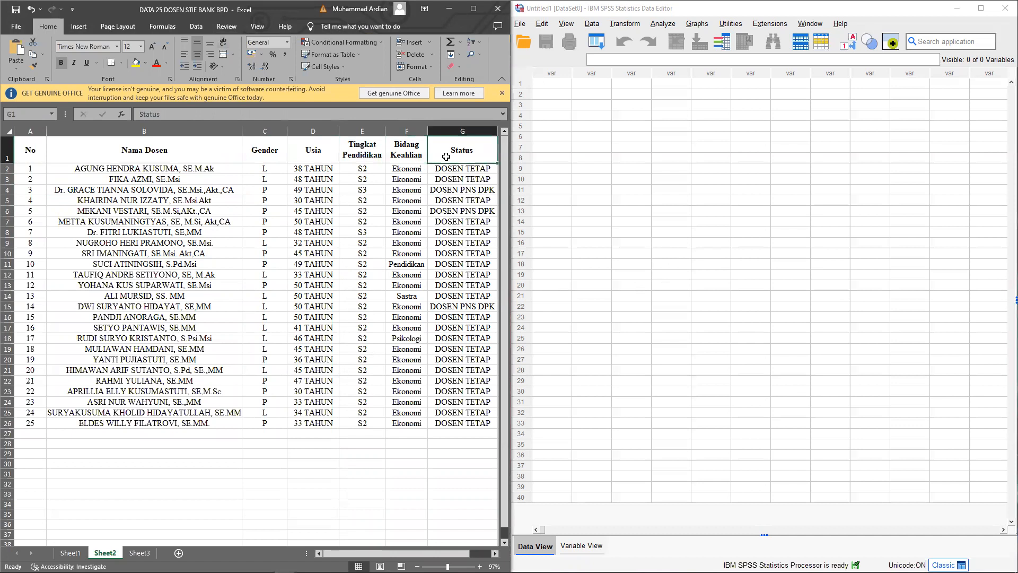
{"action": "left_click", "coordinate": [156, 153]}
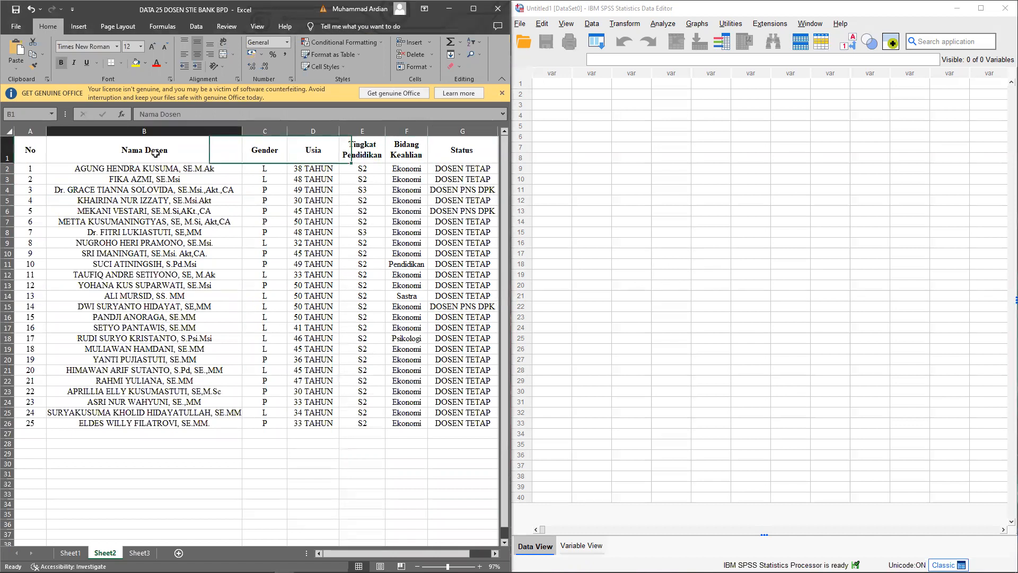
{"action": "left_click", "coordinate": [328, 150]}
{"action": "left_click_drag", "start_coordinate": [159, 159], "coordinate": [442, 155]}
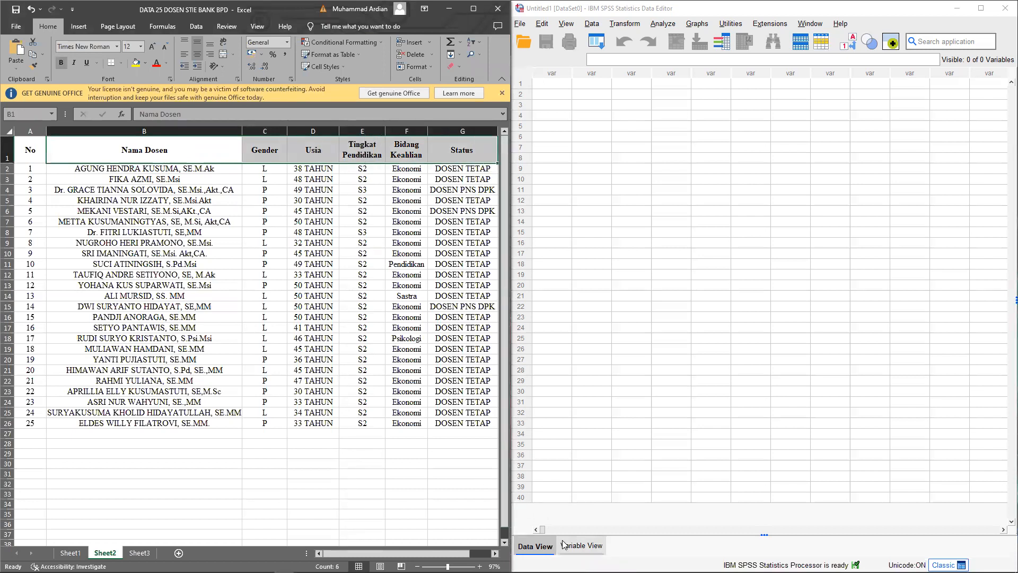
{"action": "left_click", "coordinate": [601, 296]}
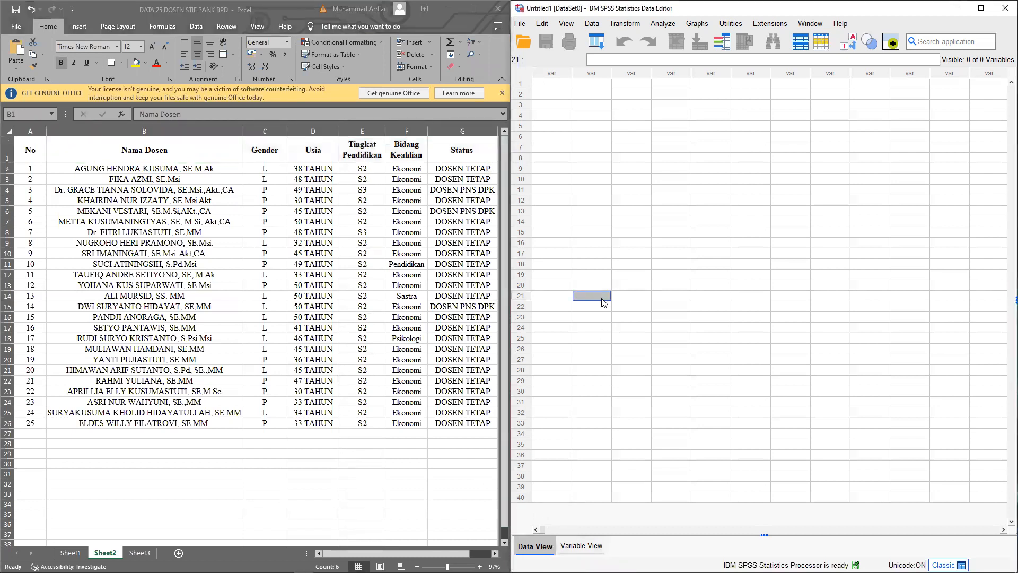
{"action": "left_click", "coordinate": [589, 98]}
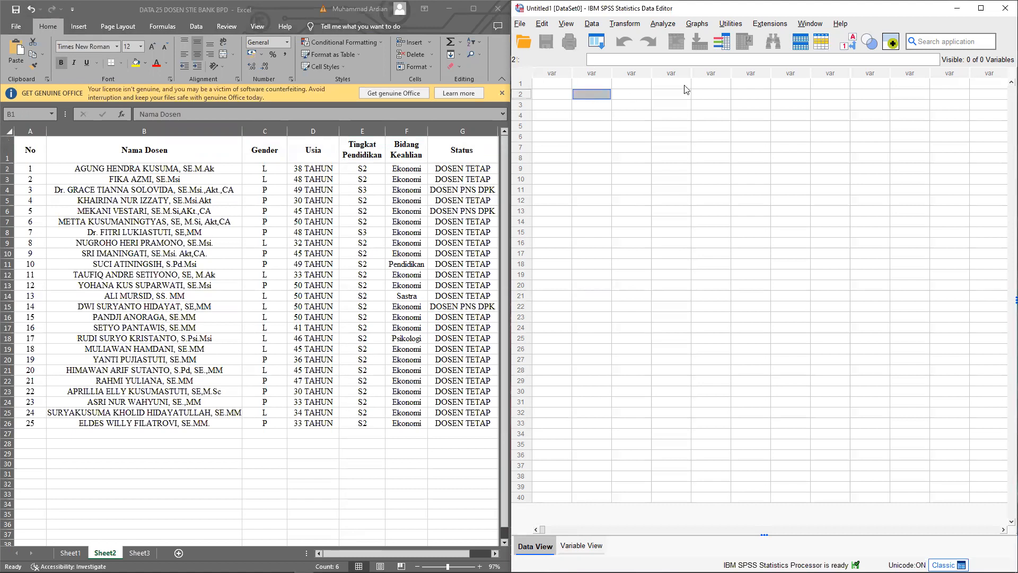
{"action": "left_click", "coordinate": [711, 85]}
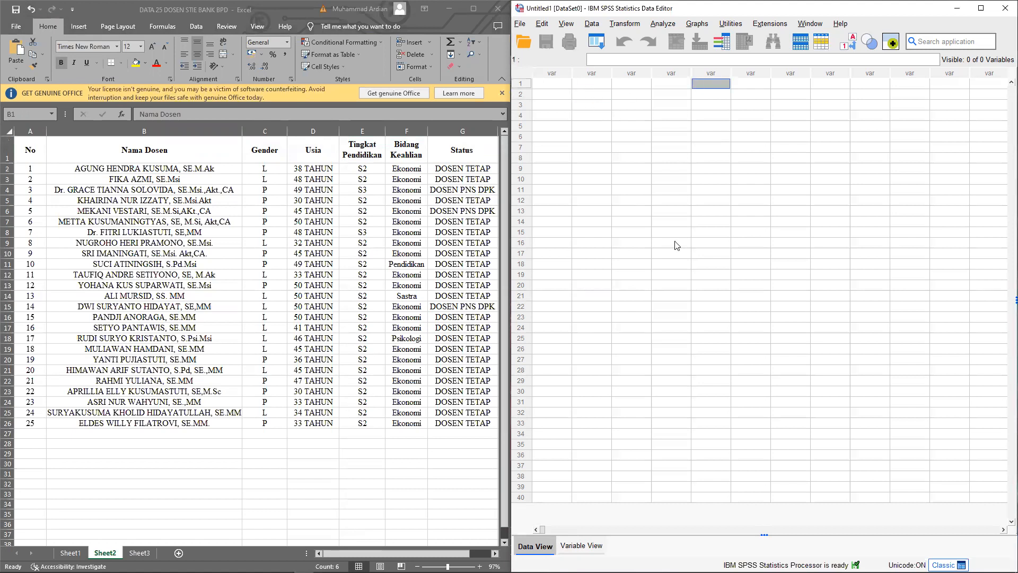
In the SPSS variable definitions, add a first variable named Nama and set its type to String.
{"action": "left_click", "coordinate": [570, 554]}
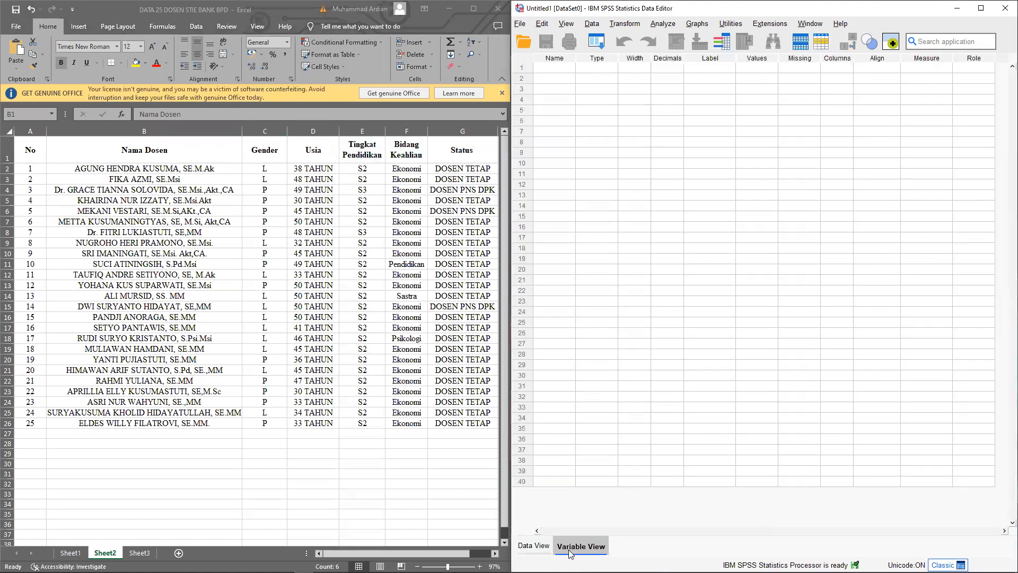
{"action": "left_click", "coordinate": [542, 69]}
{"action": "type", "text": "Nama"}
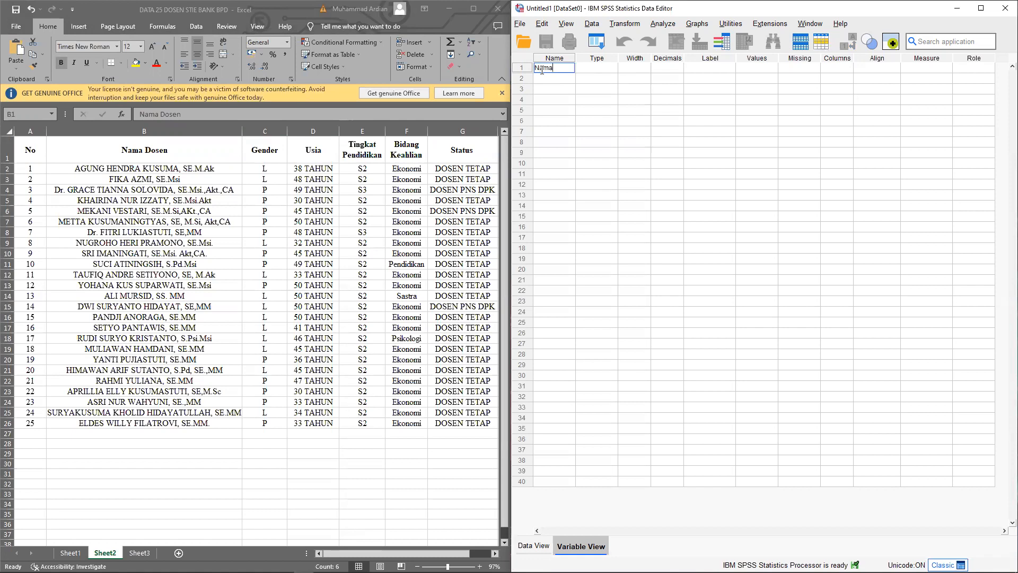
{"action": "left_click", "coordinate": [594, 68]}
{"action": "left_click", "coordinate": [612, 67]}
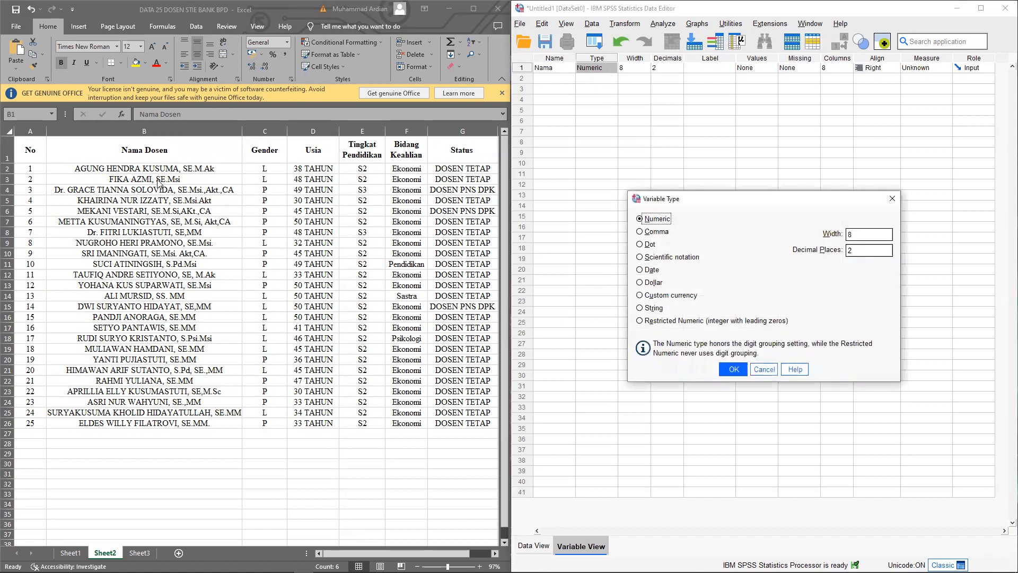
{"action": "left_click", "coordinate": [654, 307]}
{"action": "left_click", "coordinate": [734, 370]}
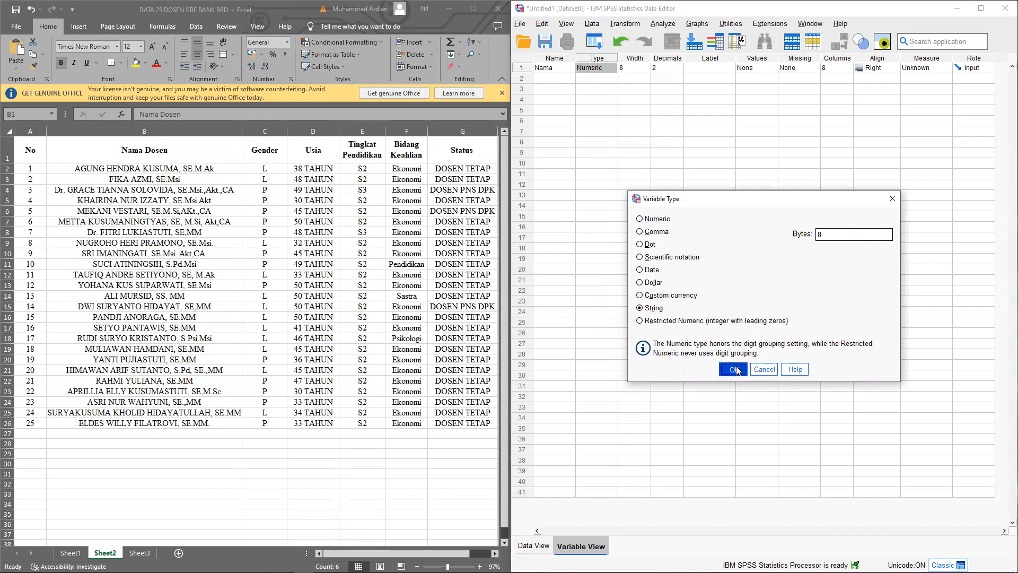
Set the Nama variable's width to 40 and its label to Nama Dosen.
{"action": "left_click", "coordinate": [639, 68]}
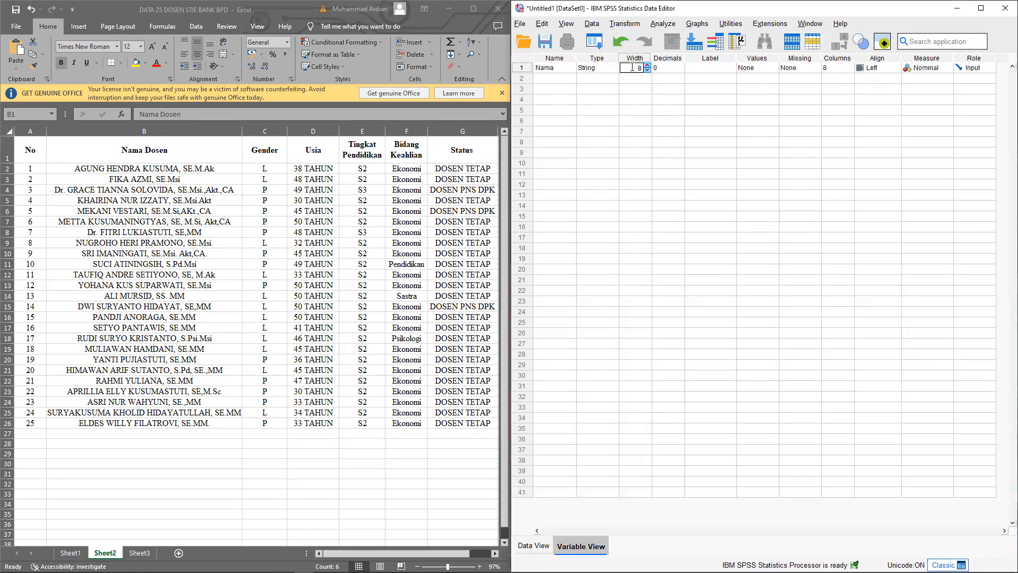
{"action": "double_click", "coordinate": [640, 68]}
{"action": "left_click", "coordinate": [194, 414]}
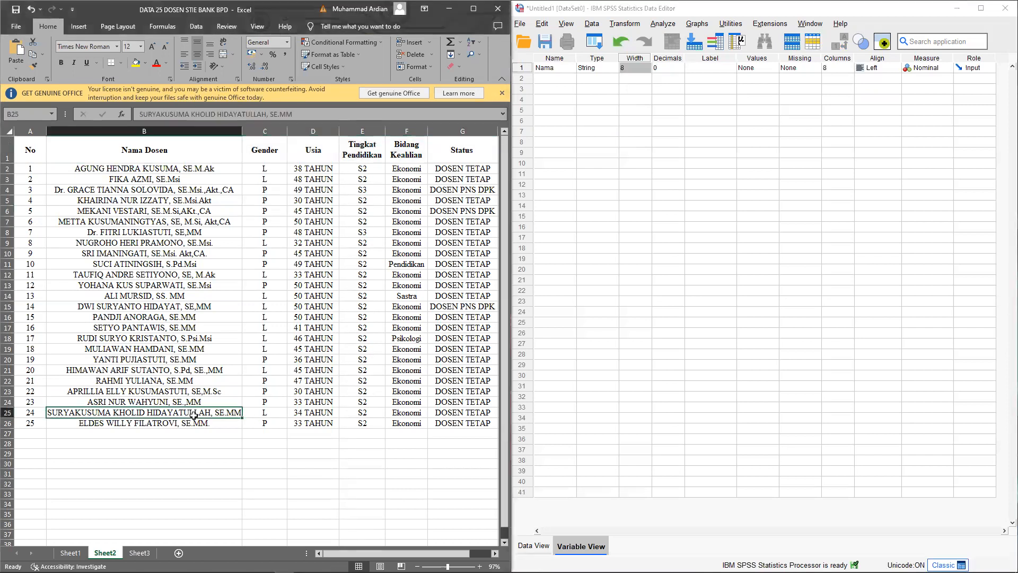
{"action": "left_click", "coordinate": [638, 68]}
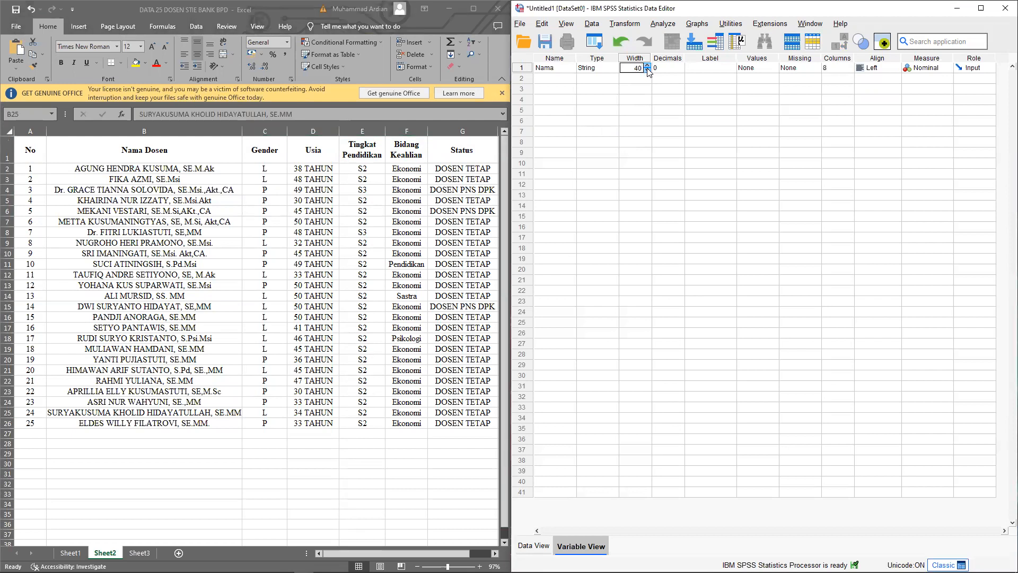
{"action": "key", "text": "Tab"}
{"action": "key", "text": "Tab"}
{"action": "type", "text": "Nama Dos"}
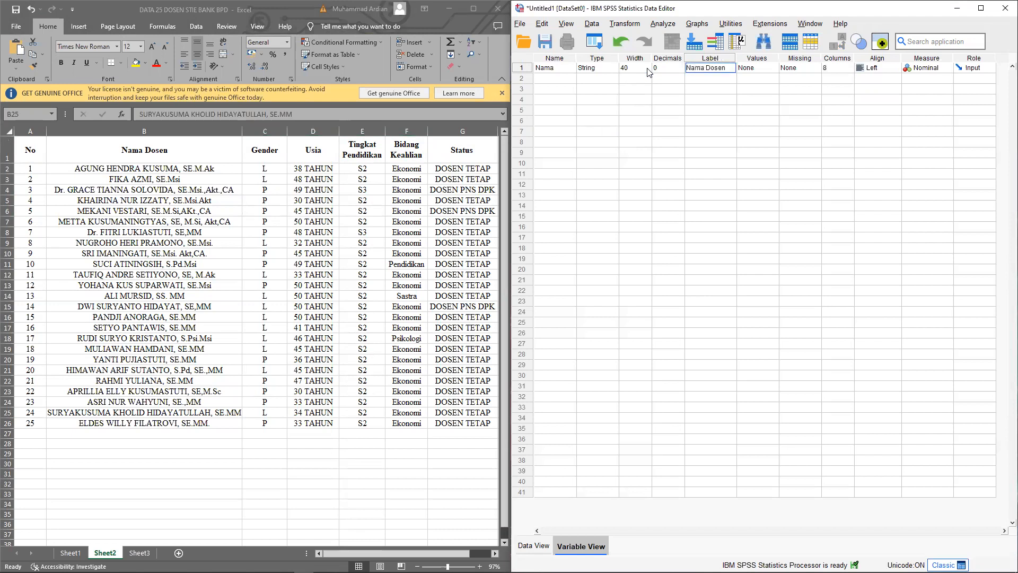
{"action": "key", "text": "Tab"}
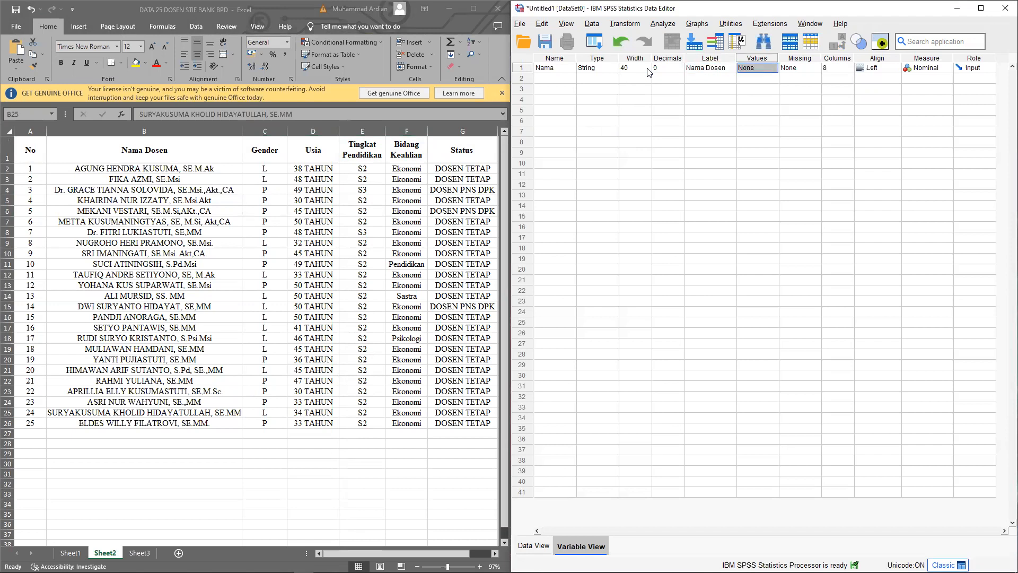
{"action": "key", "text": "Tab"}
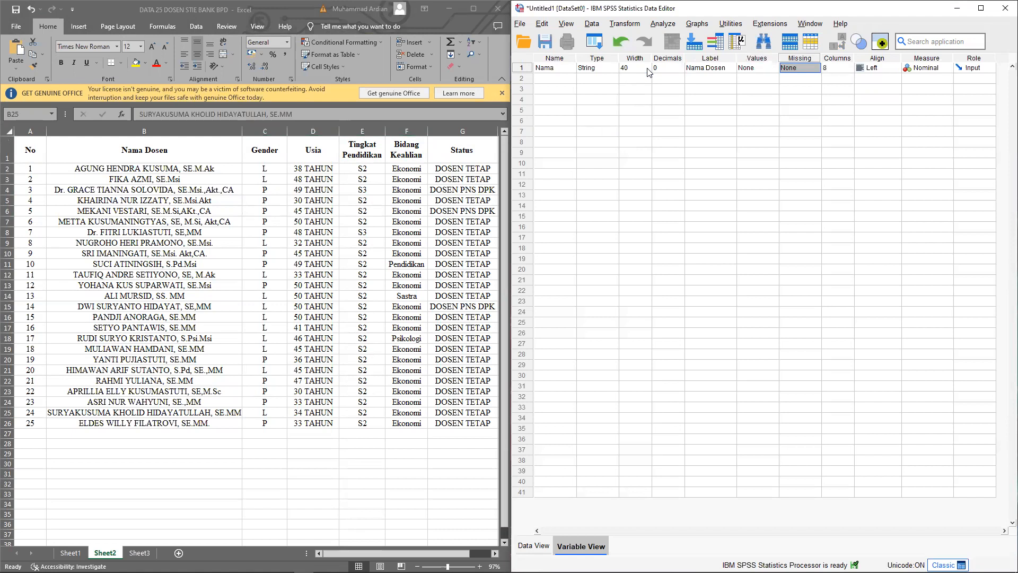
Set the Nama variable's display column width to 40.
{"action": "key", "text": "Tab"}
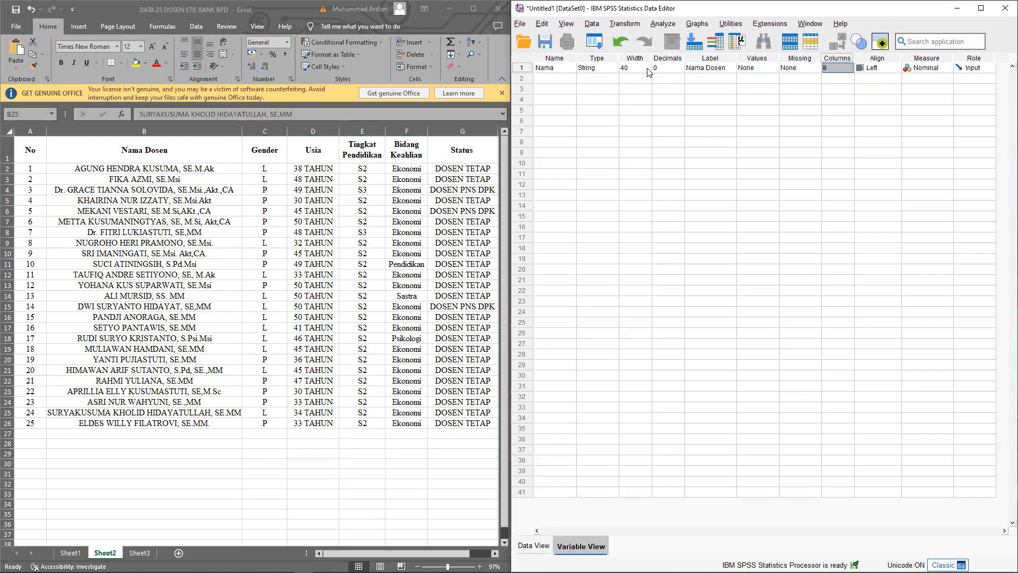
{"action": "type", "text": "40"}
{"action": "key", "text": "Tab"}
{"action": "key", "text": "Tab"}
{"action": "key", "text": "Tab"}
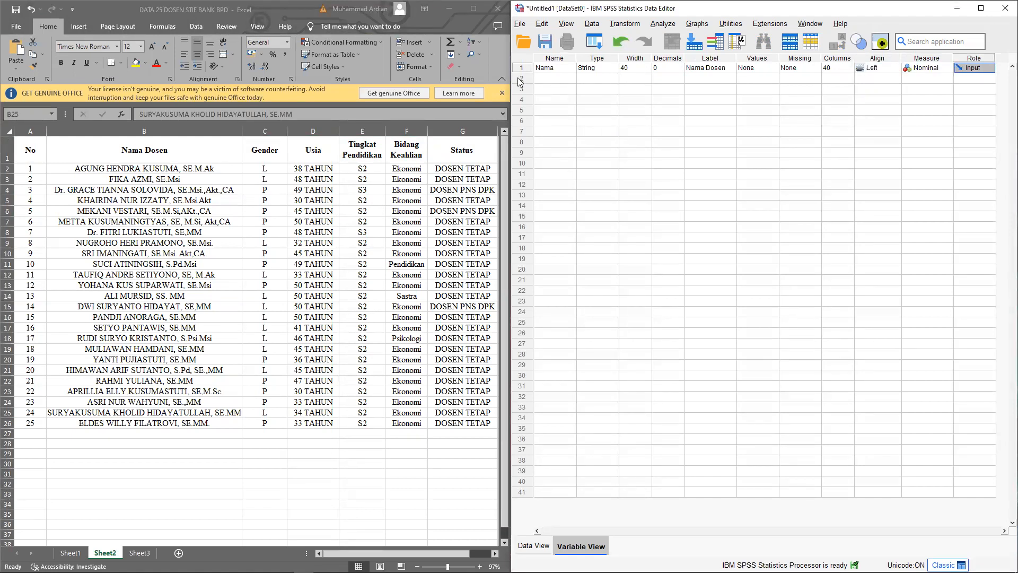
Add a second variable named Gender and set its type to String.
{"action": "left_click", "coordinate": [553, 79]}
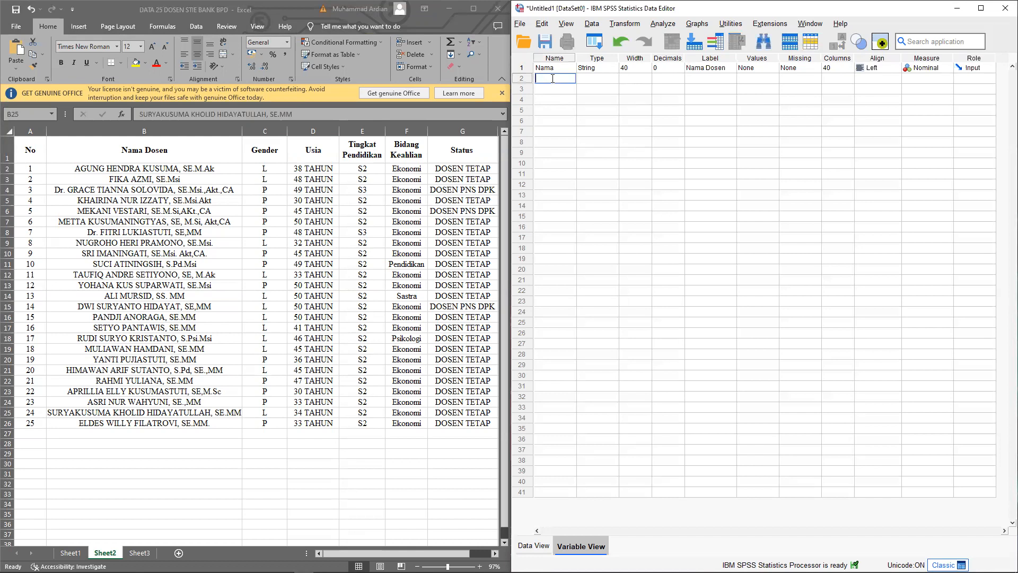
{"action": "type", "text": "Gender"}
{"action": "key", "text": "Tab"}
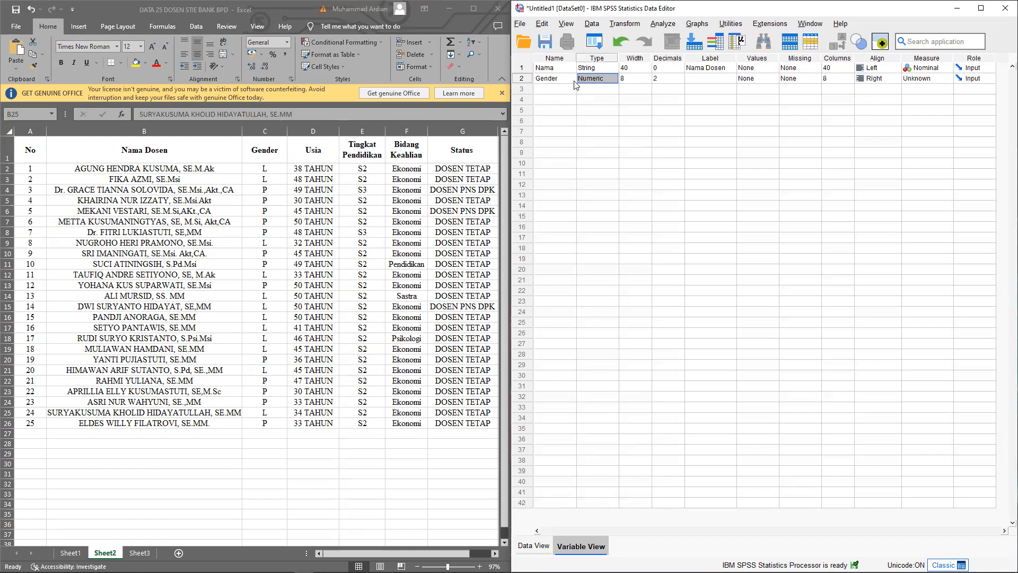
{"action": "left_click", "coordinate": [612, 79]}
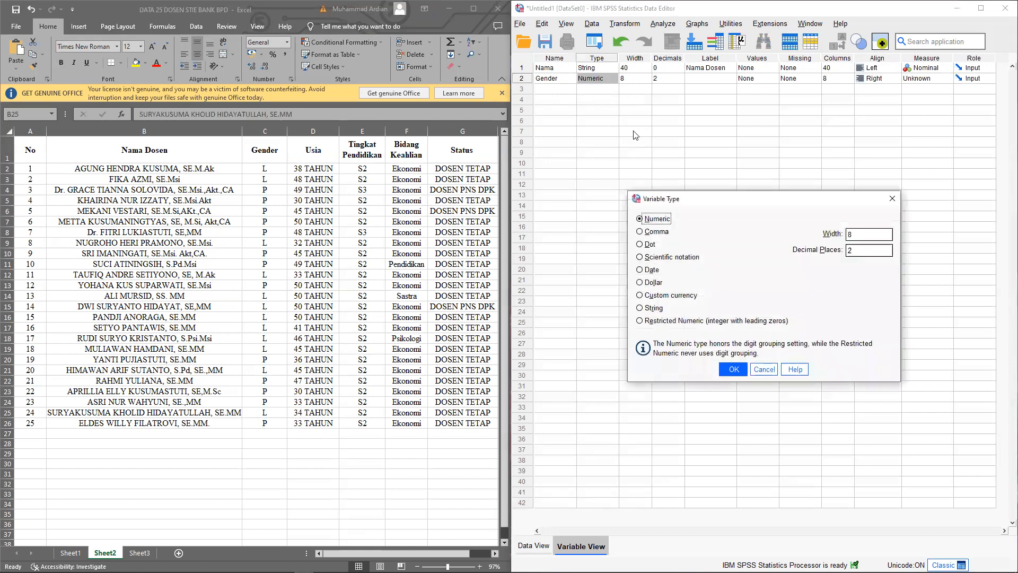
{"action": "left_click", "coordinate": [650, 307]}
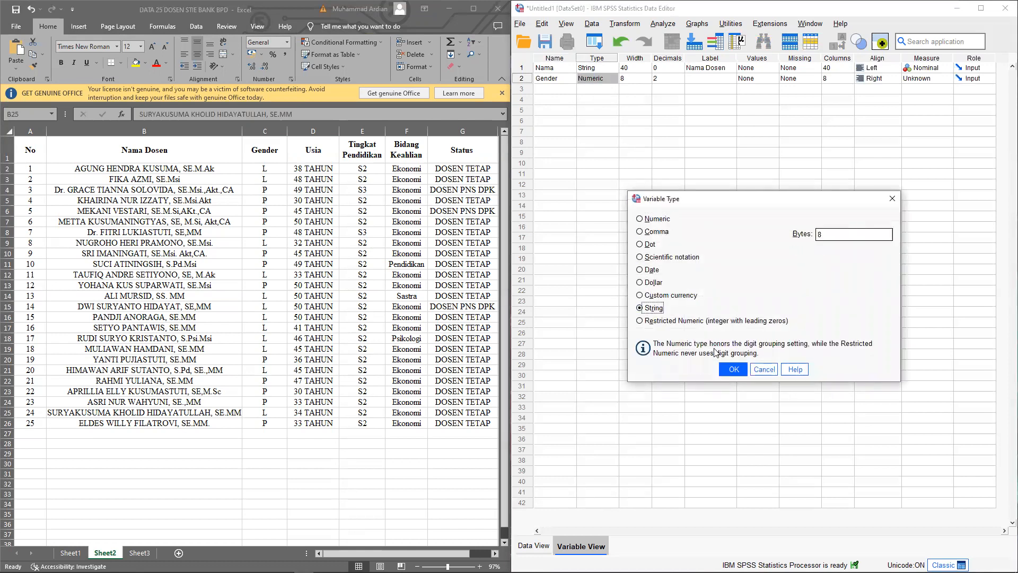
{"action": "left_click", "coordinate": [733, 369]}
Set the Gender variable's width to 1, checking it against the Gender entries in the Excel sheet.
{"action": "left_click", "coordinate": [631, 77]}
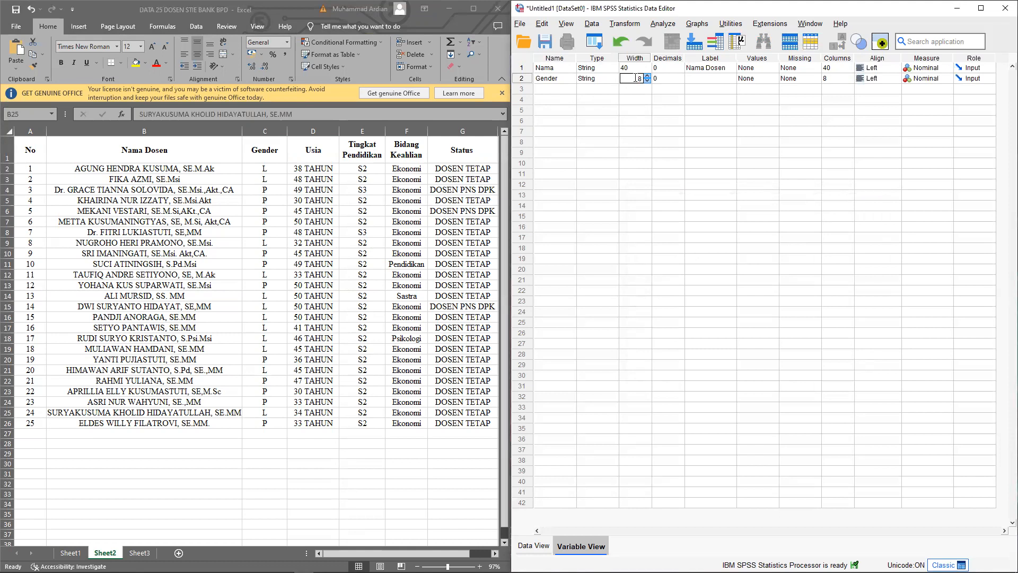
{"action": "double_click", "coordinate": [641, 79]}
{"action": "type", "text": "1"}
{"action": "left_click", "coordinate": [275, 170]}
{"action": "left_click_drag", "start_coordinate": [275, 170], "coordinate": [272, 427]}
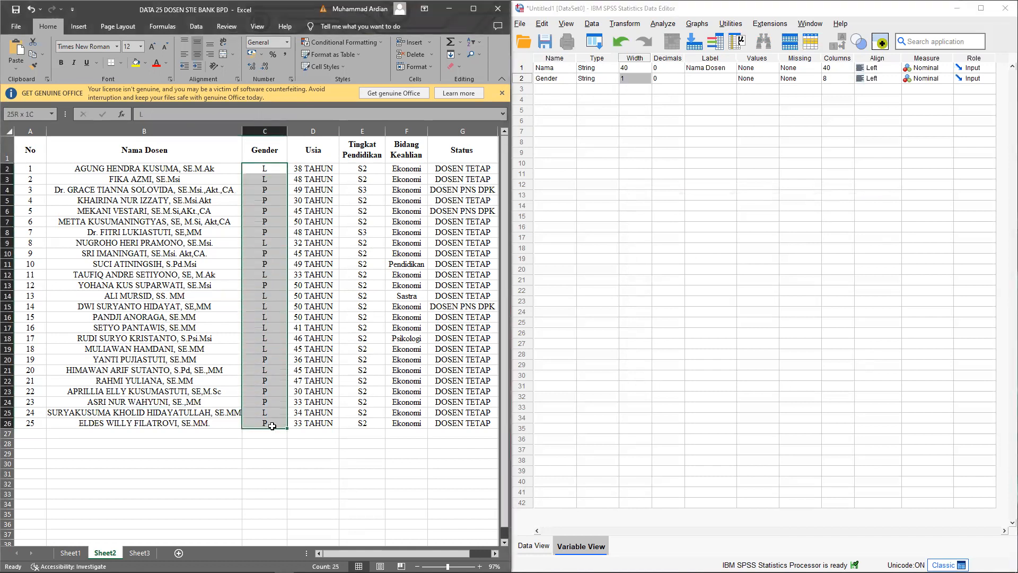
Label the Gender variable Gender and keep its Left alignment and Nominal measure.
{"action": "left_click", "coordinate": [720, 78]}
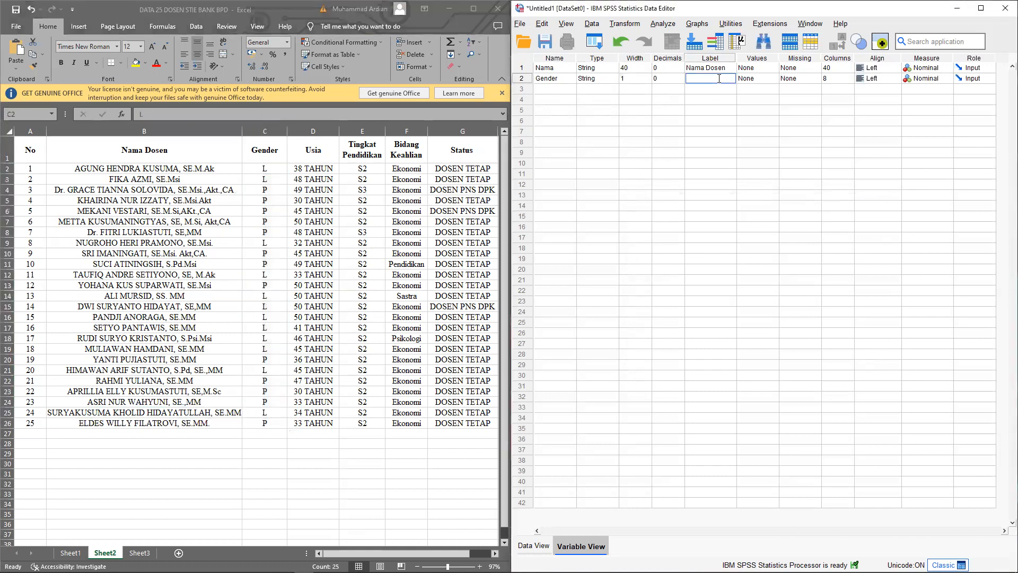
{"action": "type", "text": "Gender"}
{"action": "left_click", "coordinate": [766, 78]}
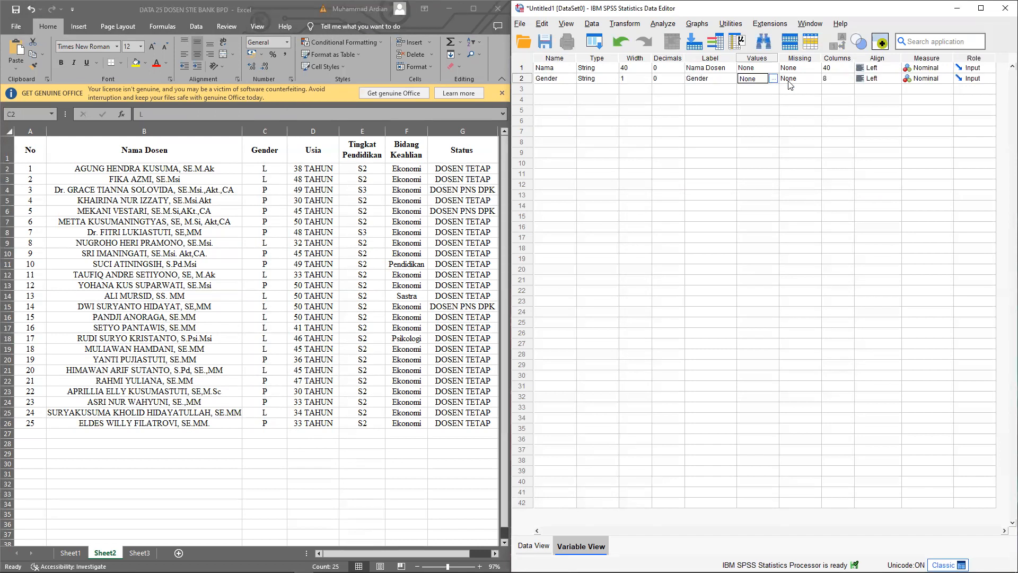
{"action": "left_click", "coordinate": [803, 81]}
{"action": "left_click", "coordinate": [837, 81]}
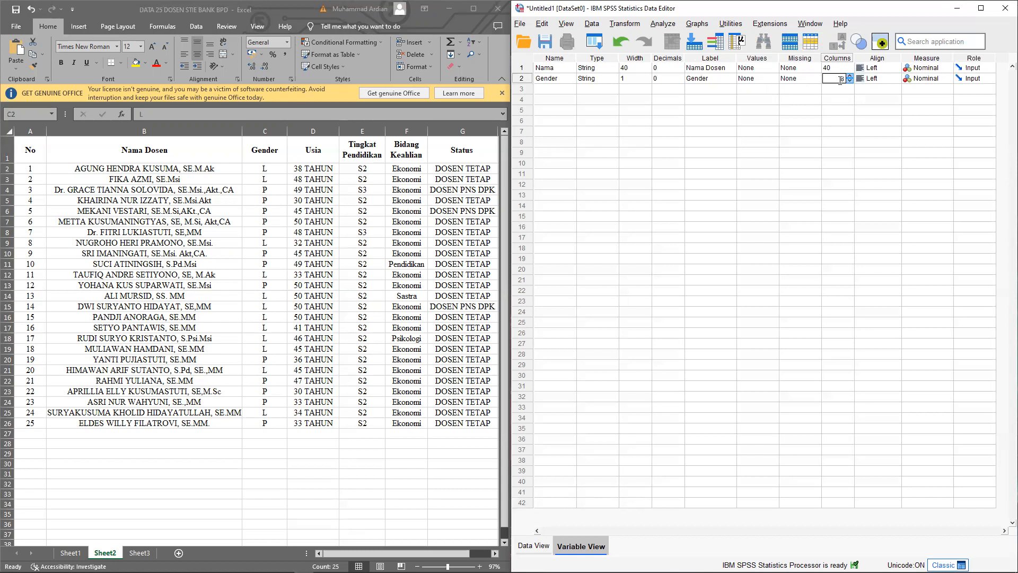
{"action": "left_click", "coordinate": [874, 79]}
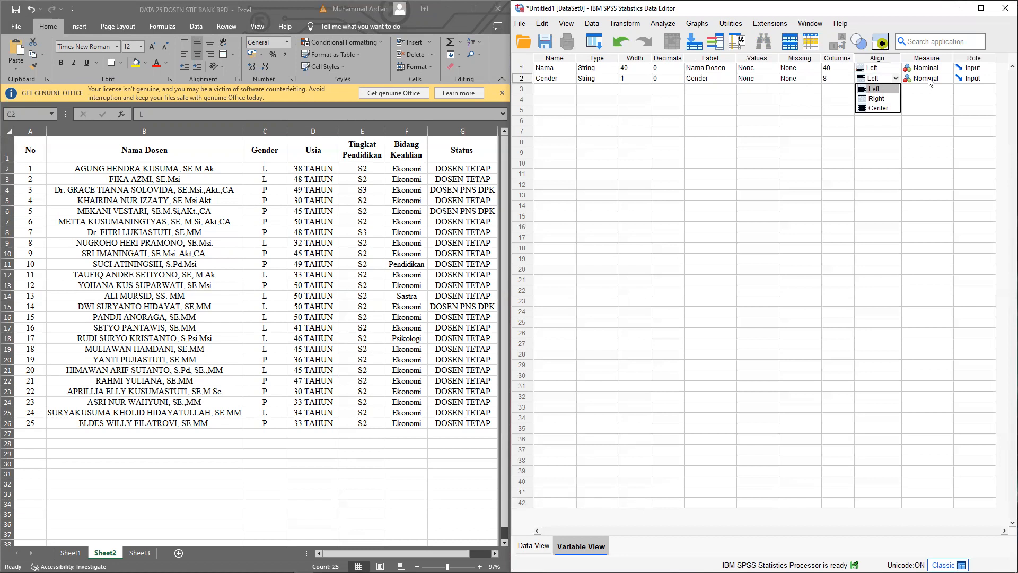
{"action": "left_click", "coordinate": [929, 81]}
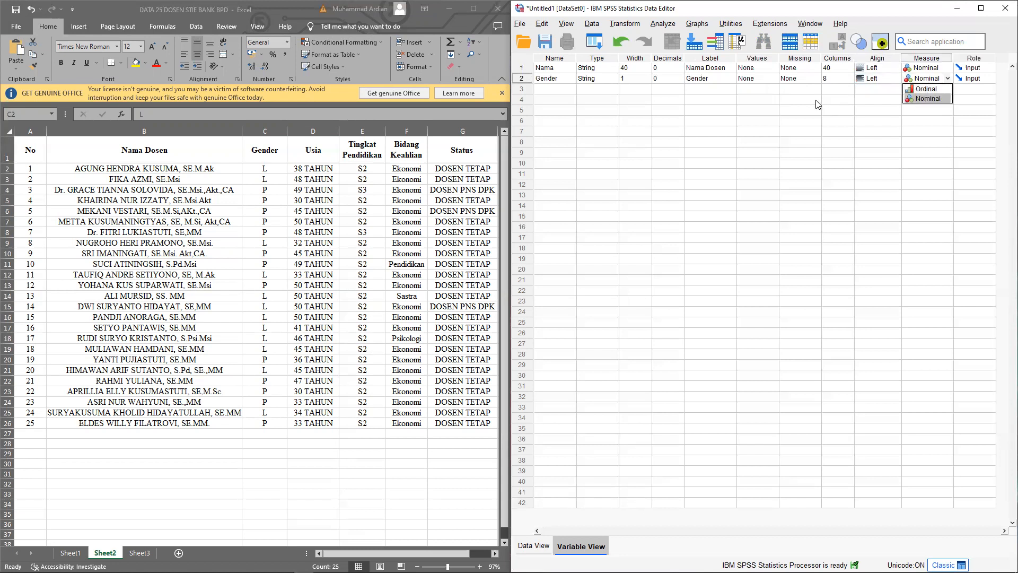
Add a third variable named Usia with the Numeric type.
{"action": "left_click", "coordinate": [553, 89]}
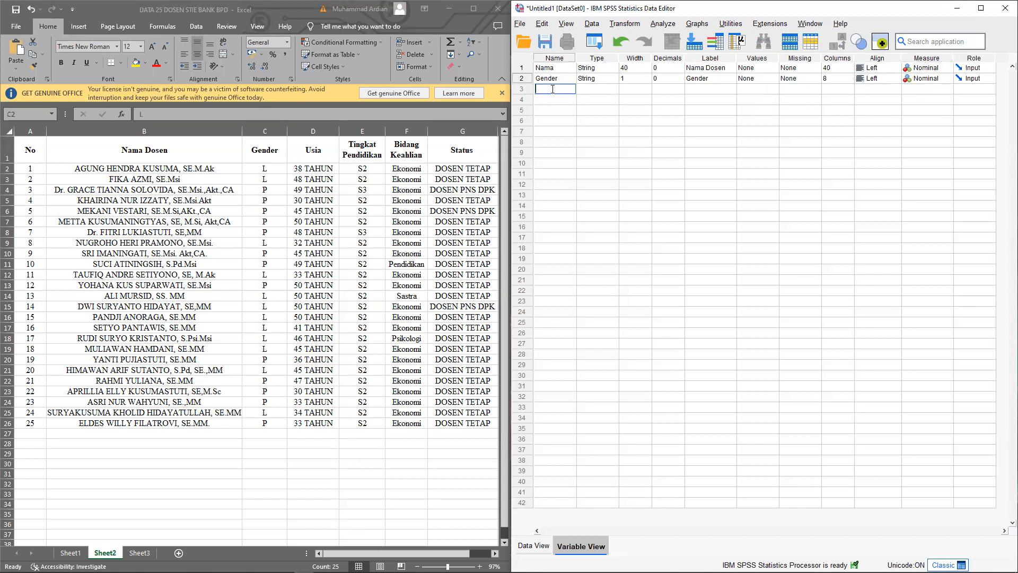
{"action": "type", "text": "Usia"}
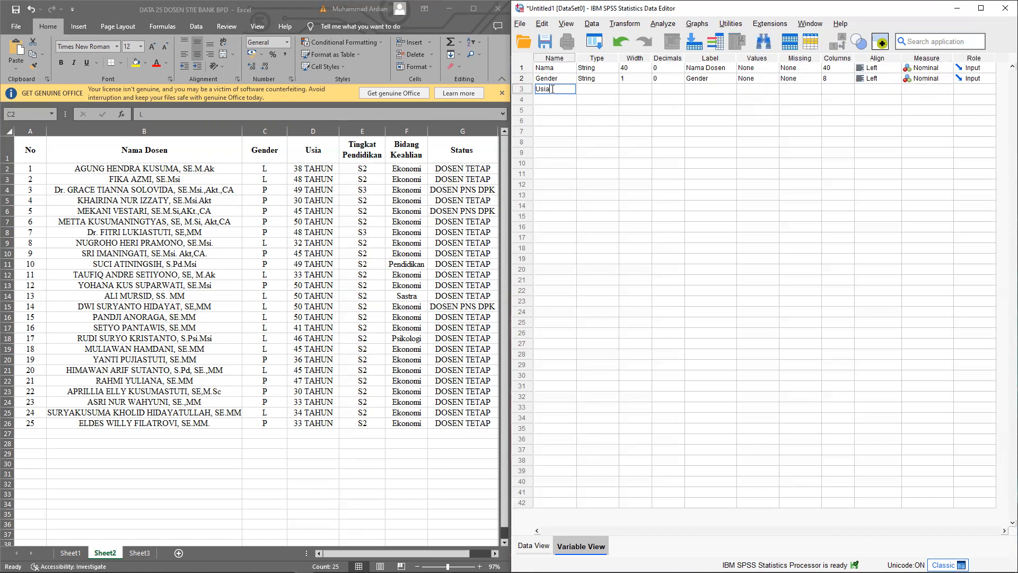
{"action": "key", "text": "Tab"}
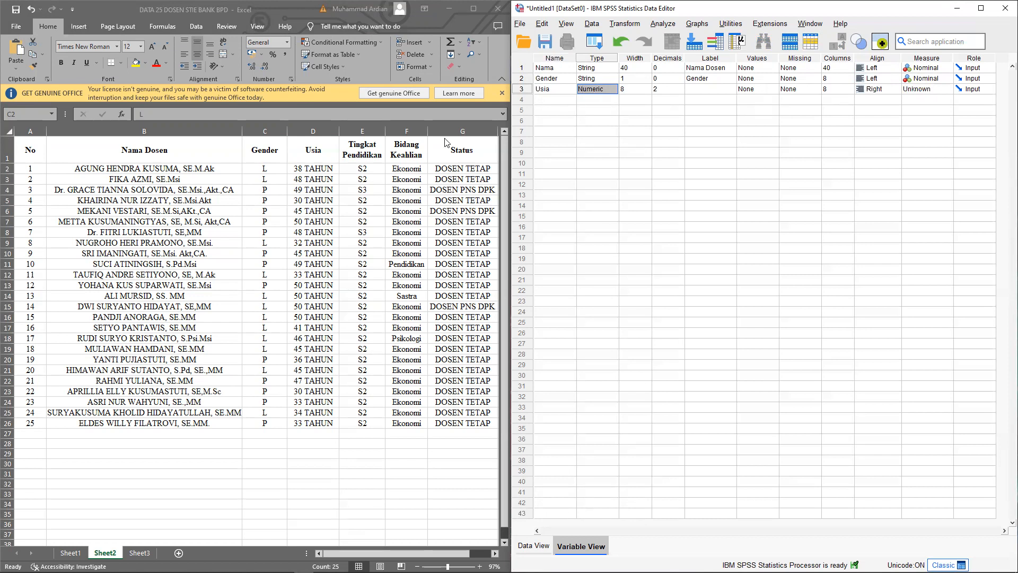
Check the Usia entries in the Excel sheet and set the Usia variable to 0 decimals and a width of 2.
{"action": "left_click", "coordinate": [306, 171]}
{"action": "left_click_drag", "start_coordinate": [306, 171], "coordinate": [316, 423]}
{"action": "left_click", "coordinate": [633, 89]}
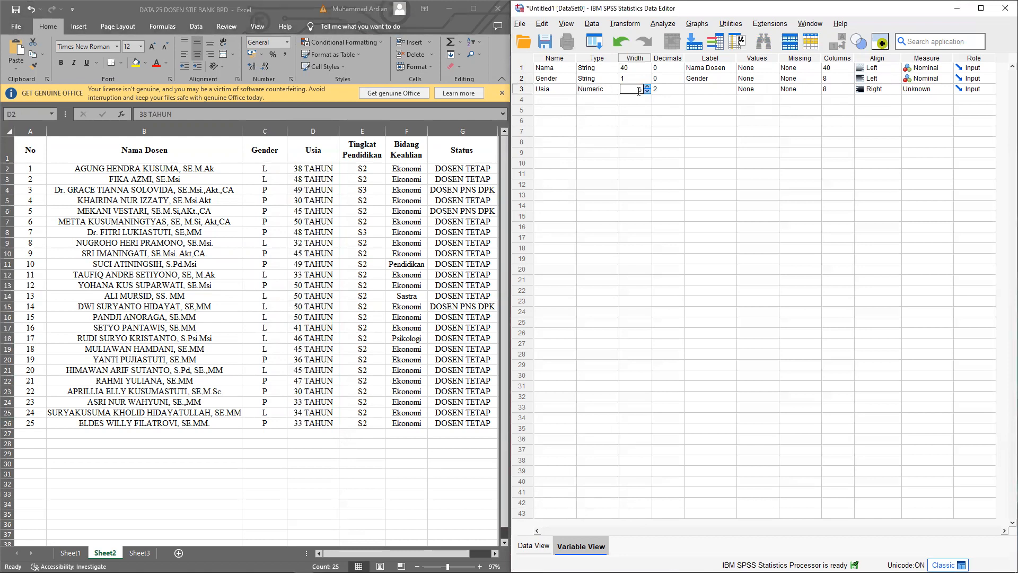
{"action": "left_click_drag", "start_coordinate": [306, 178], "coordinate": [307, 211]}
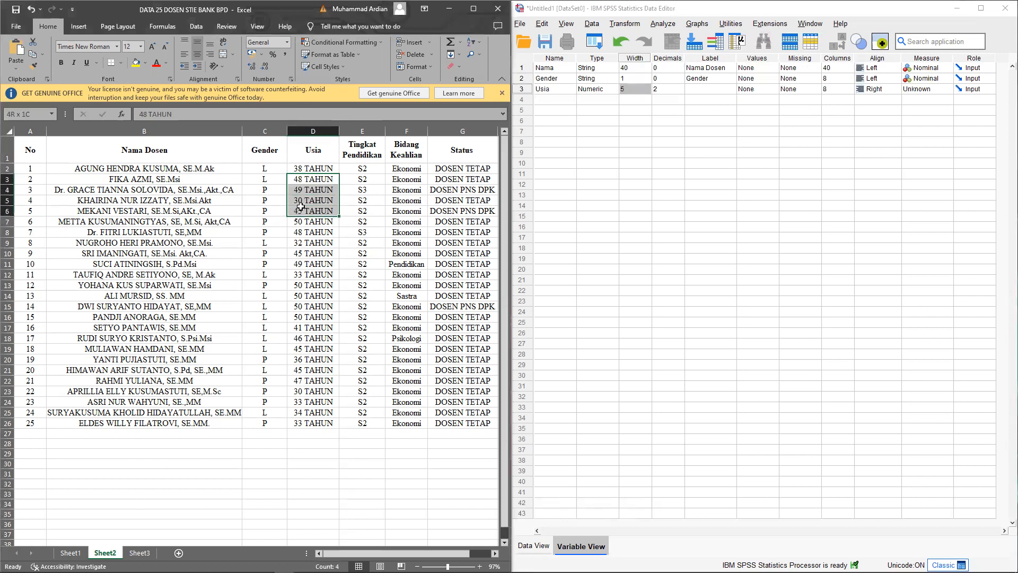
{"action": "left_click", "coordinate": [628, 89]}
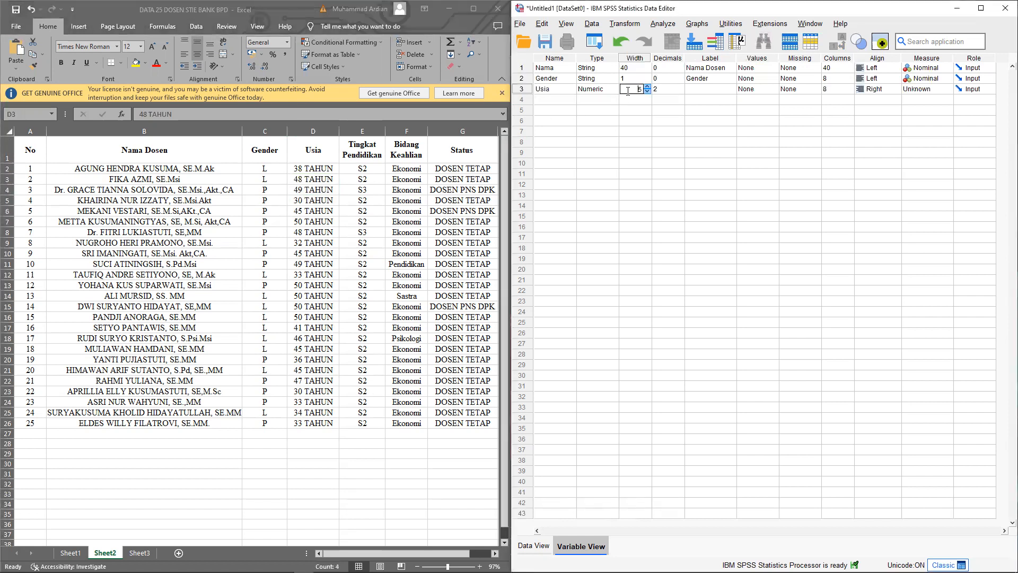
{"action": "left_click", "coordinate": [658, 90]}
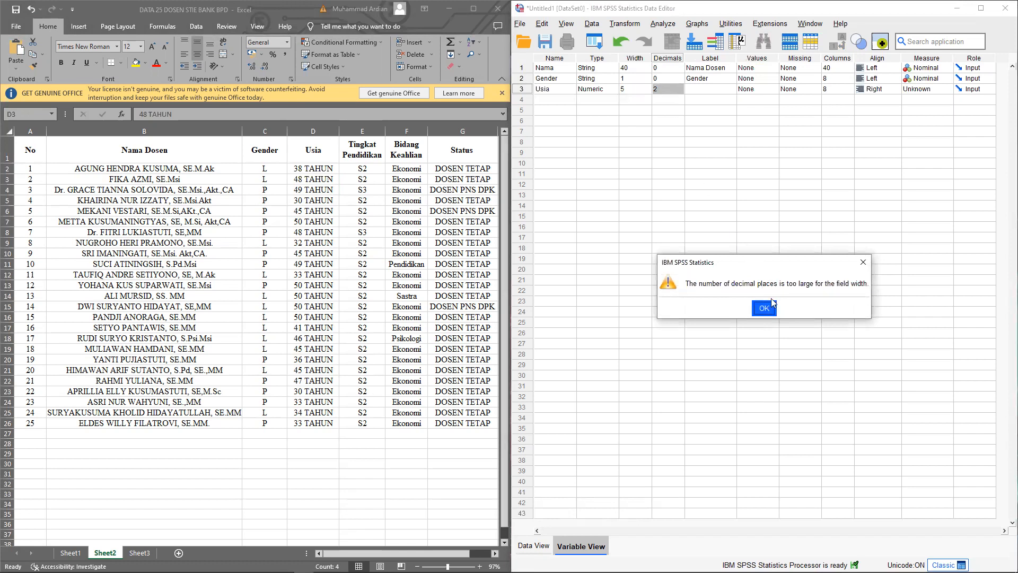
{"action": "left_click", "coordinate": [764, 309]}
{"action": "left_click", "coordinate": [667, 89]}
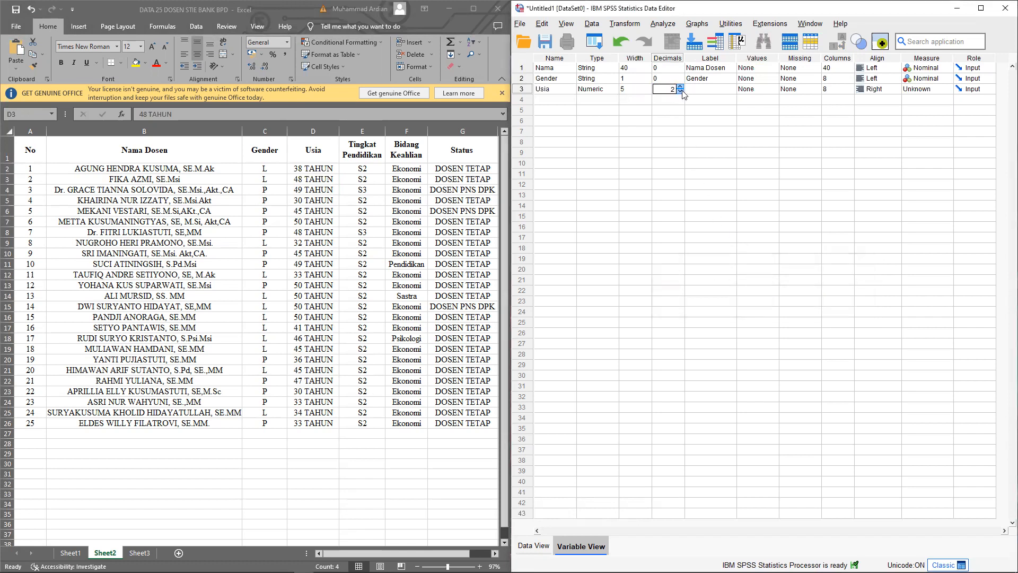
{"action": "left_click", "coordinate": [641, 91]}
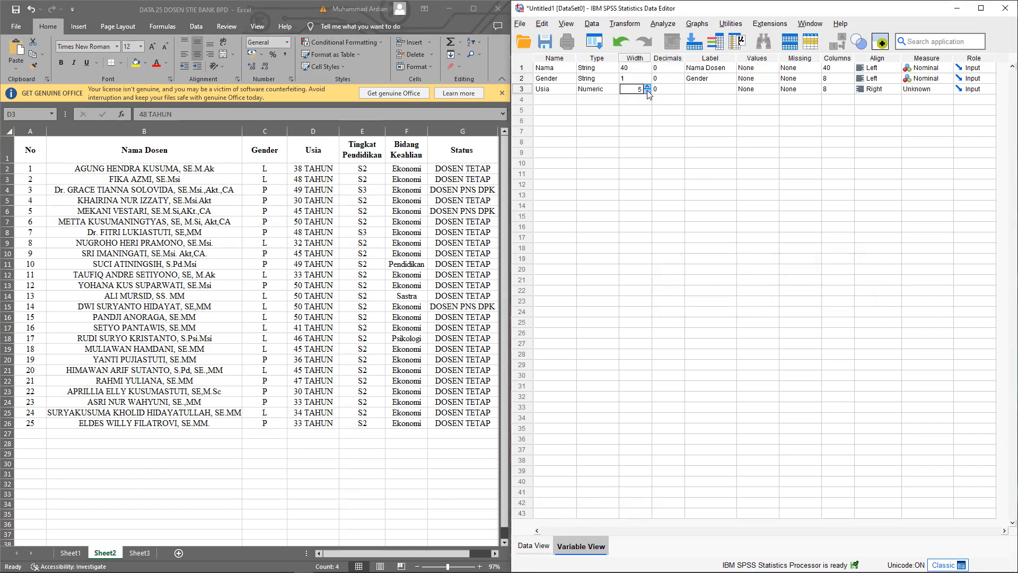
Set the Usia variable's label to Usia, leaving its values, missing and column settings at their defaults.
{"action": "left_click", "coordinate": [717, 89]}
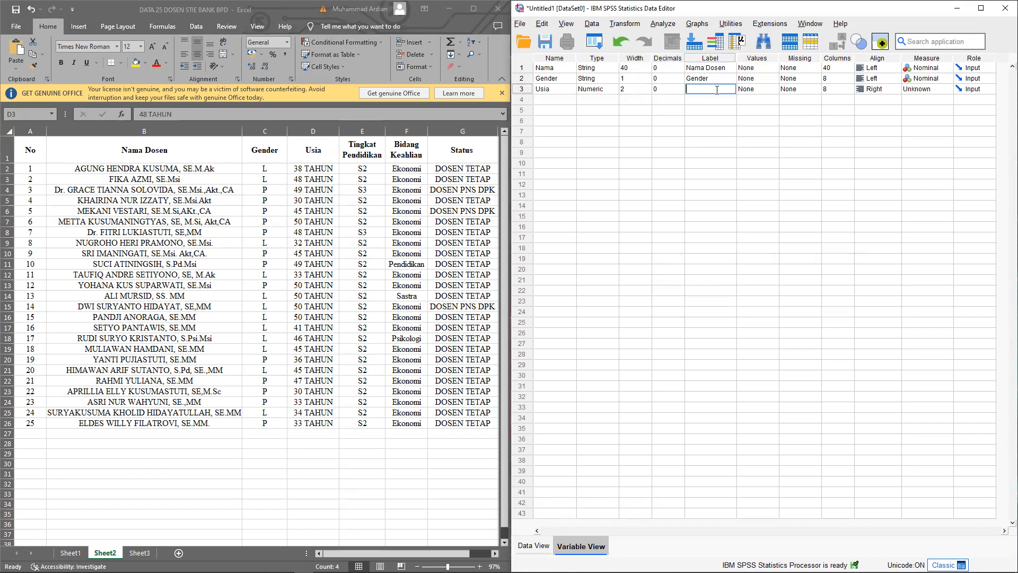
{"action": "type", "text": "Usia"}
{"action": "key", "text": "Tab"}
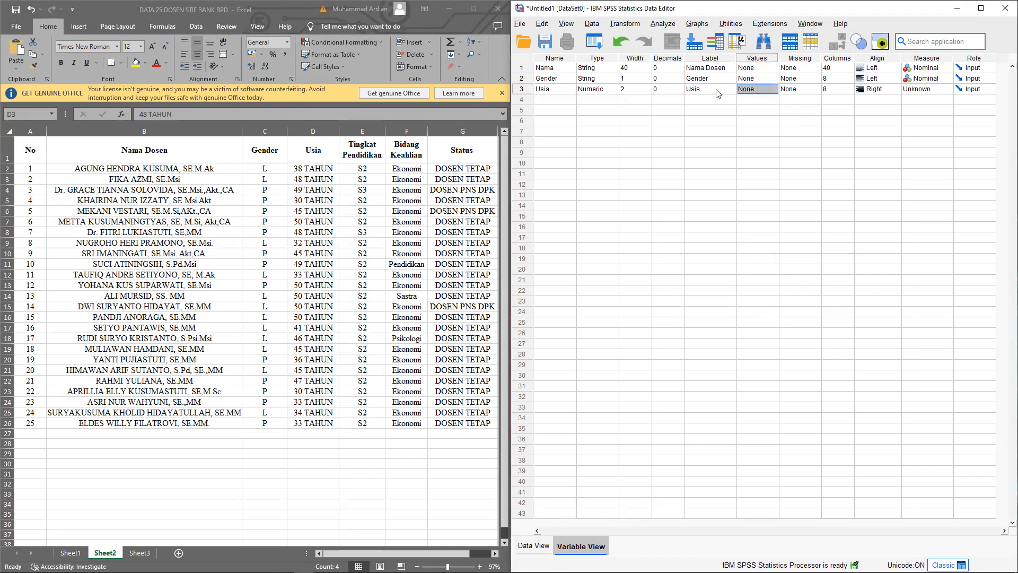
{"action": "key", "text": "Tab"}
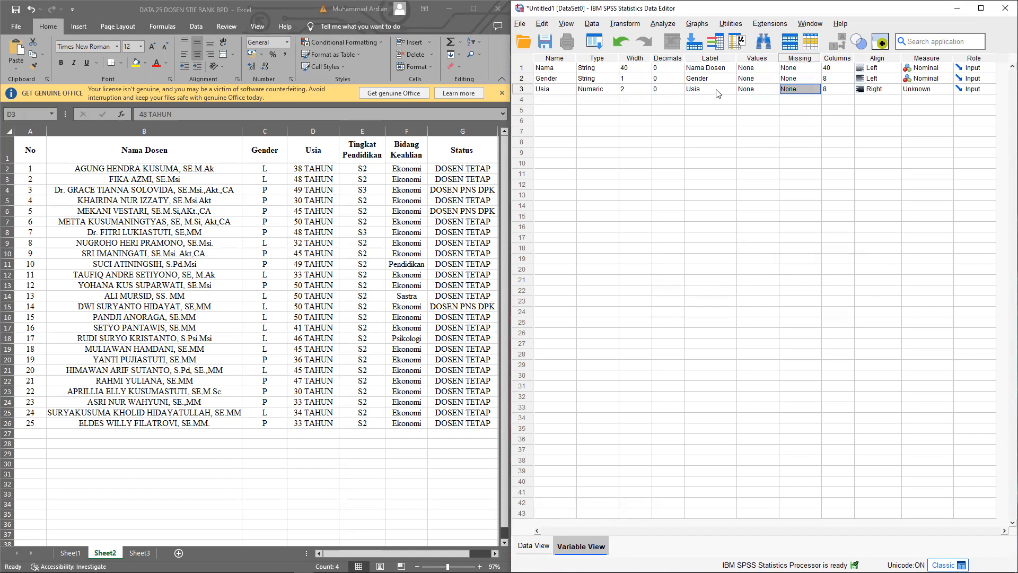
{"action": "key", "text": "Tab"}
{"action": "key", "text": "Tab"}
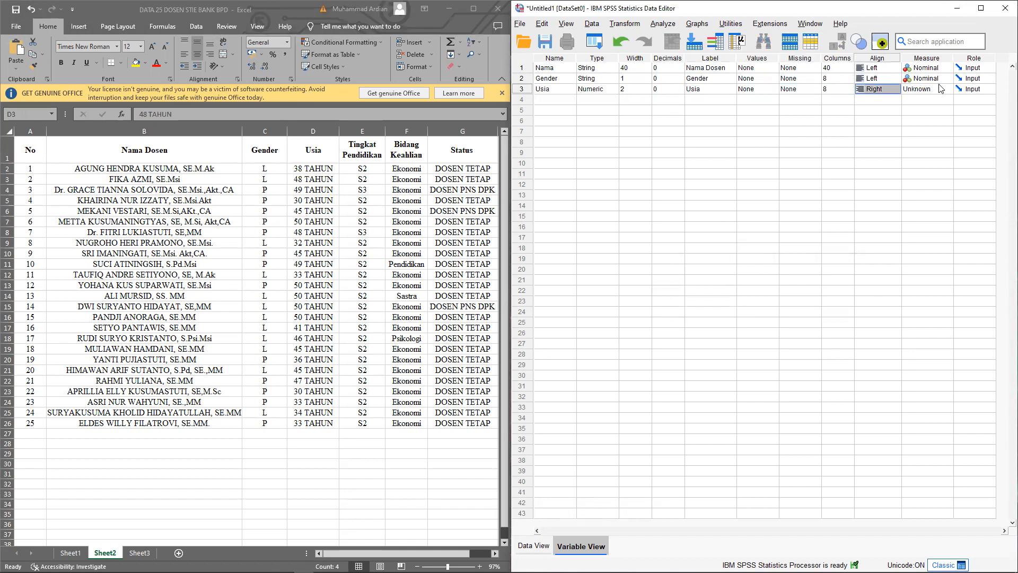
Align the Usia variable Left and set its measure to Scale.
{"action": "left_click", "coordinate": [884, 89]}
{"action": "left_click", "coordinate": [882, 100]}
{"action": "left_click", "coordinate": [929, 90]}
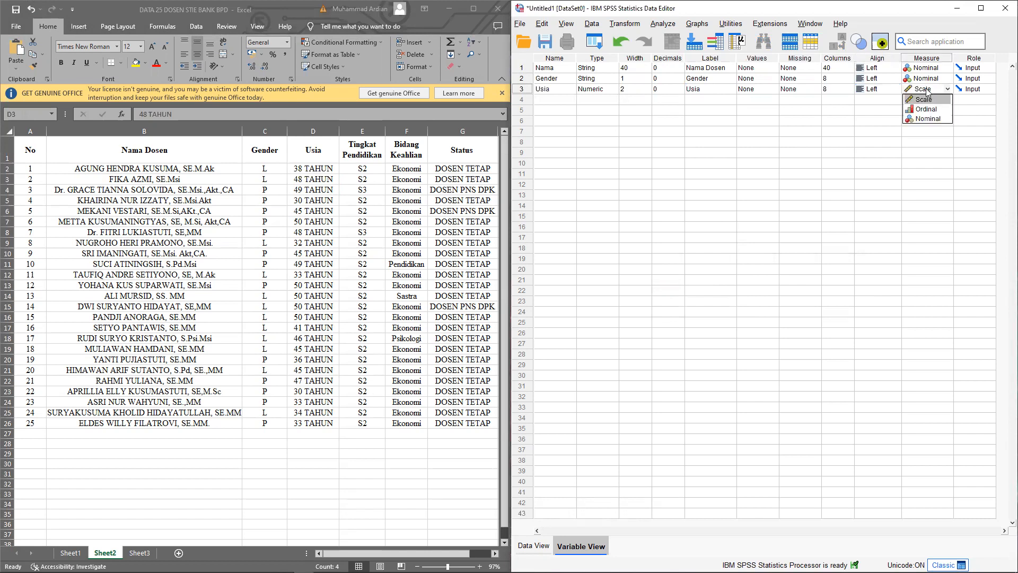
{"action": "left_click", "coordinate": [937, 101]}
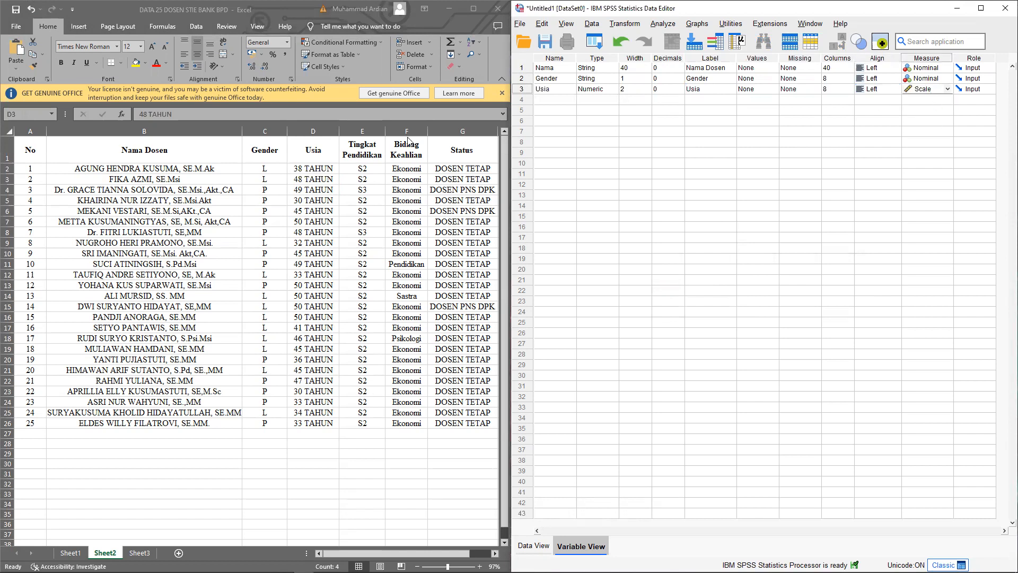
Add a fourth variable named Pendidikan and set its type to String.
{"action": "left_click", "coordinate": [562, 98]}
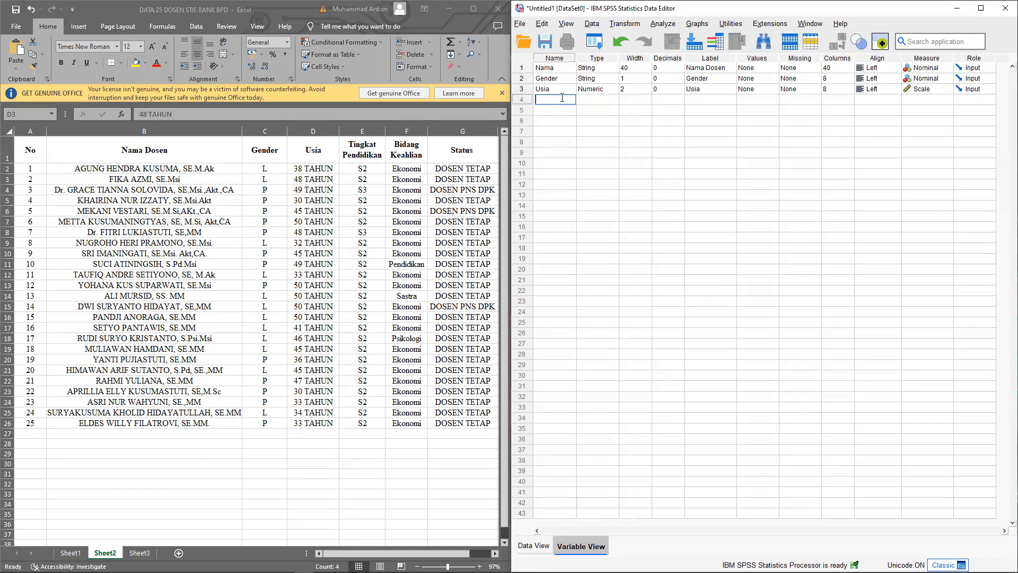
{"action": "type", "text": "Pendidikan"}
{"action": "key", "text": "Tab"}
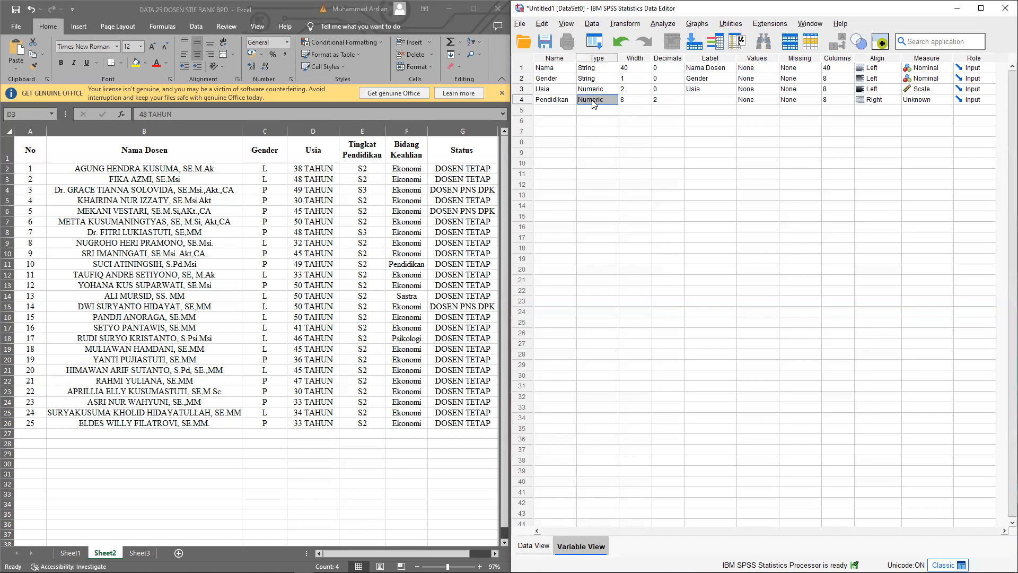
{"action": "left_click", "coordinate": [612, 101]}
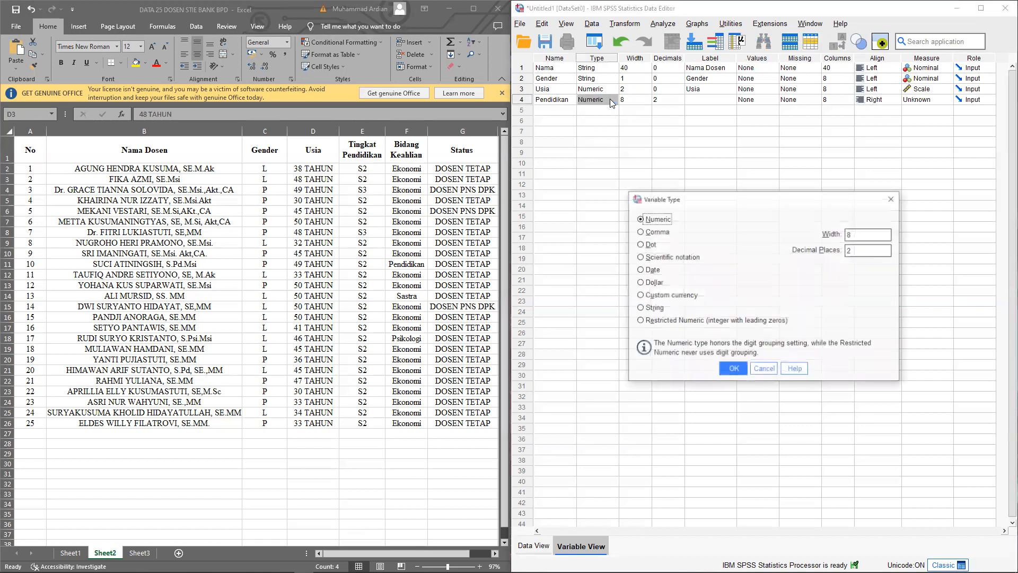
{"action": "left_click", "coordinate": [641, 308]}
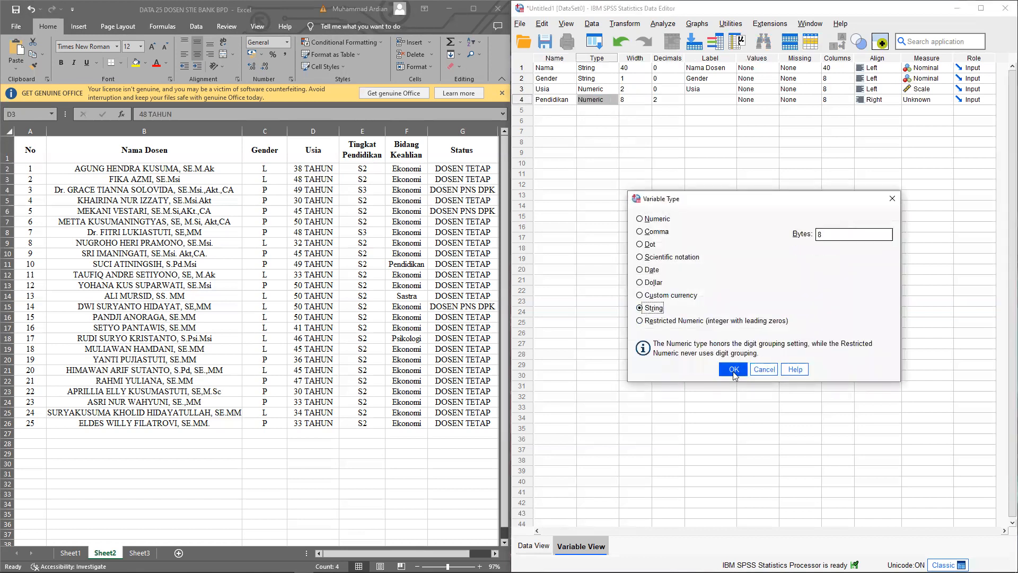
{"action": "left_click", "coordinate": [734, 369]}
Check the Tingkat Pendidikan entries in the Excel sheet and set the Pendidikan variable's width to 2.
{"action": "left_click", "coordinate": [644, 100]}
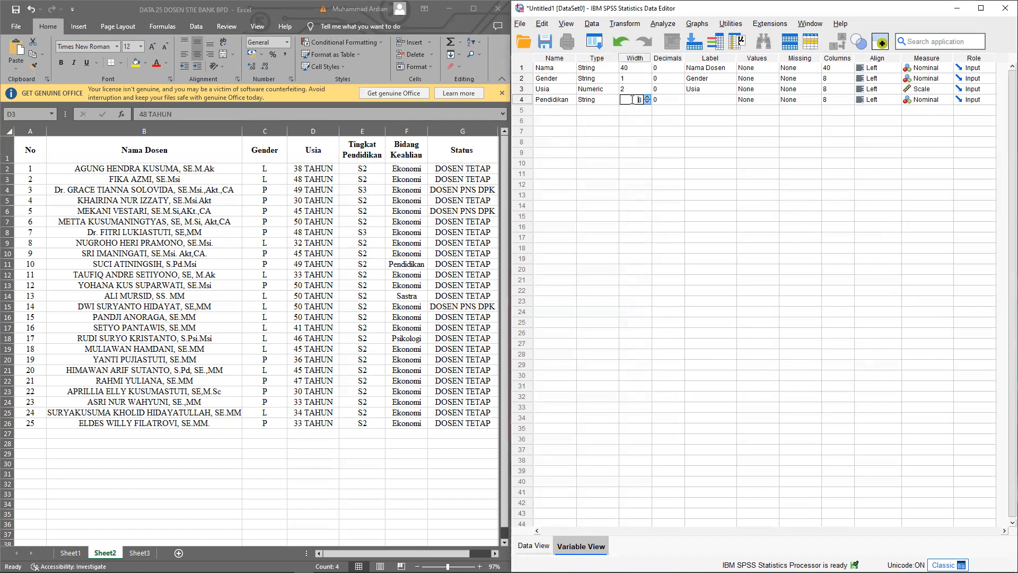
{"action": "left_click_drag", "start_coordinate": [363, 169], "coordinate": [362, 419]}
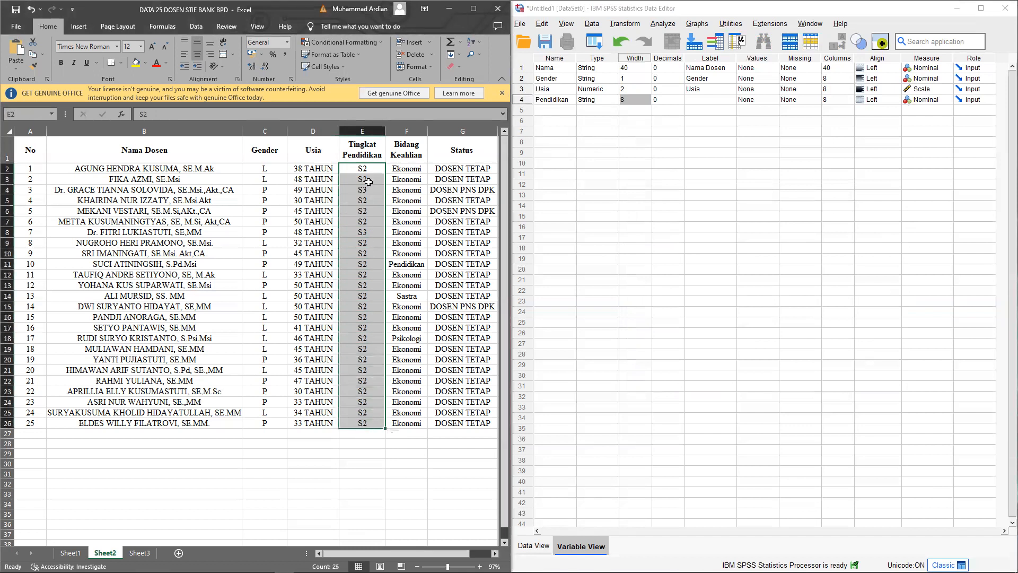
{"action": "left_click", "coordinate": [636, 99]}
{"action": "left_click", "coordinate": [647, 102]}
{"action": "left_click", "coordinate": [647, 102]}
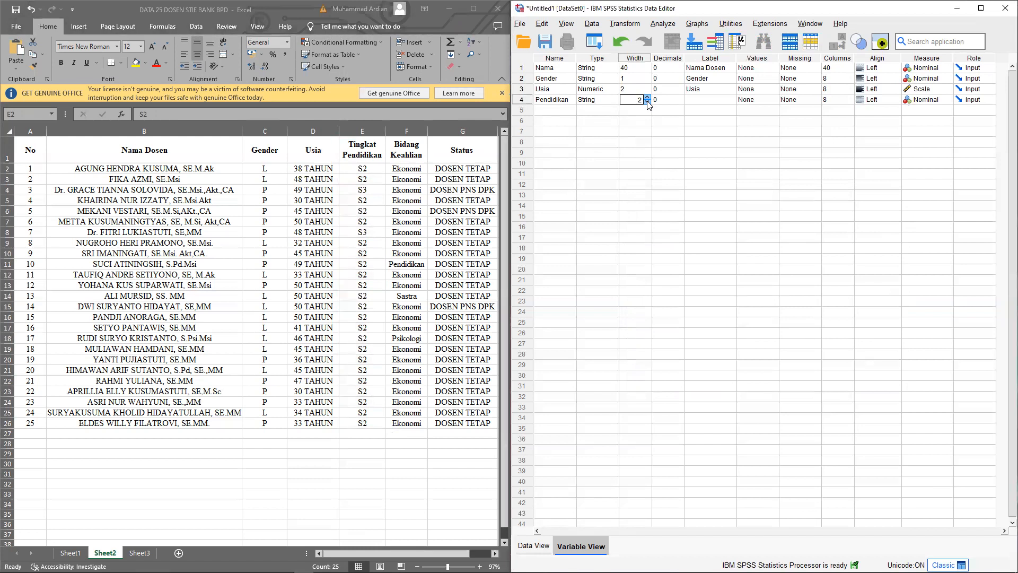
Set the Pendidikan variable's label to Tingkat Pendidikan, keeping its values, missing and column defaults and the Nominal measure.
{"action": "left_click", "coordinate": [692, 100]}
{"action": "type", "text": "Tingkat"}
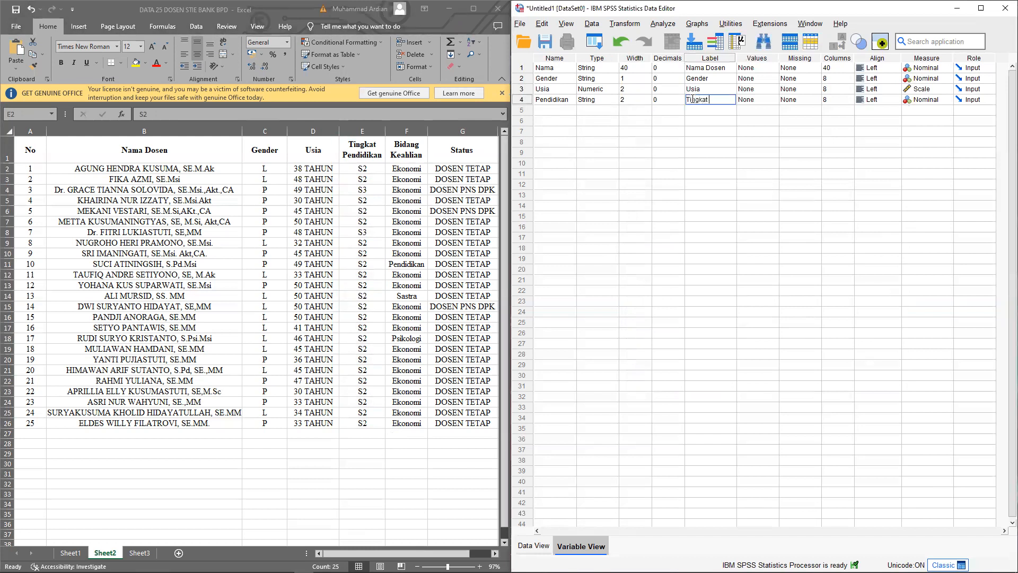
{"action": "type", "text": " Pendidikan"}
{"action": "left_click", "coordinate": [774, 100]}
{"action": "left_click", "coordinate": [804, 101]}
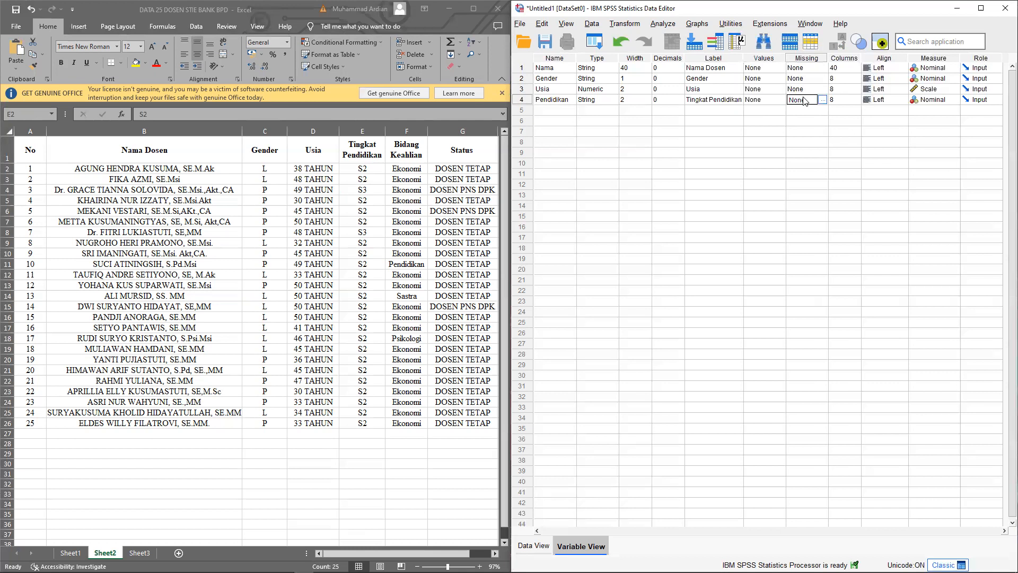
{"action": "left_click", "coordinate": [847, 100]}
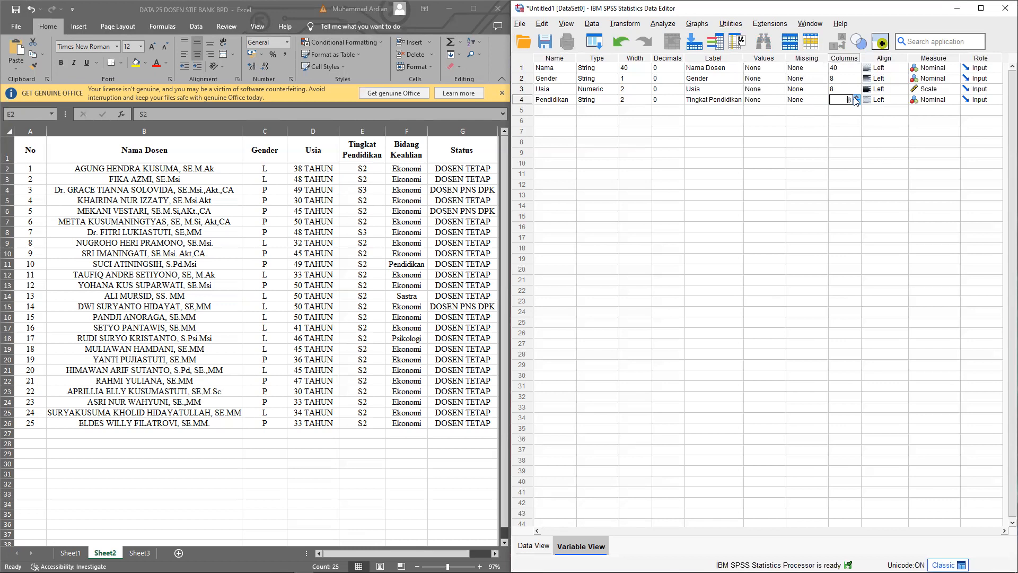
{"action": "left_click", "coordinate": [922, 103]}
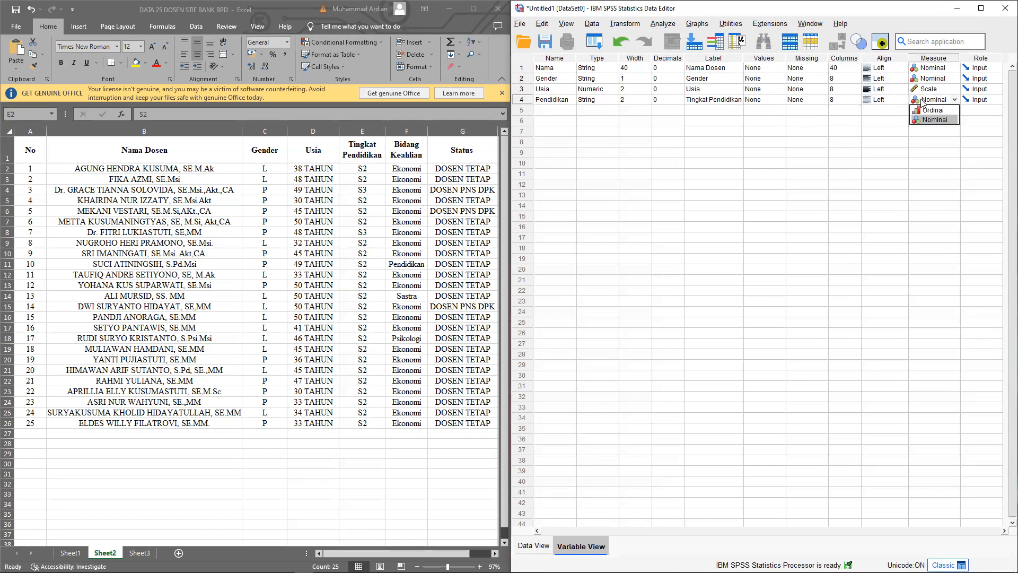
Add a fifth variable named Keahlian and set its type to String.
{"action": "left_click", "coordinate": [559, 109]}
{"action": "type", "text": "Keahlian"}
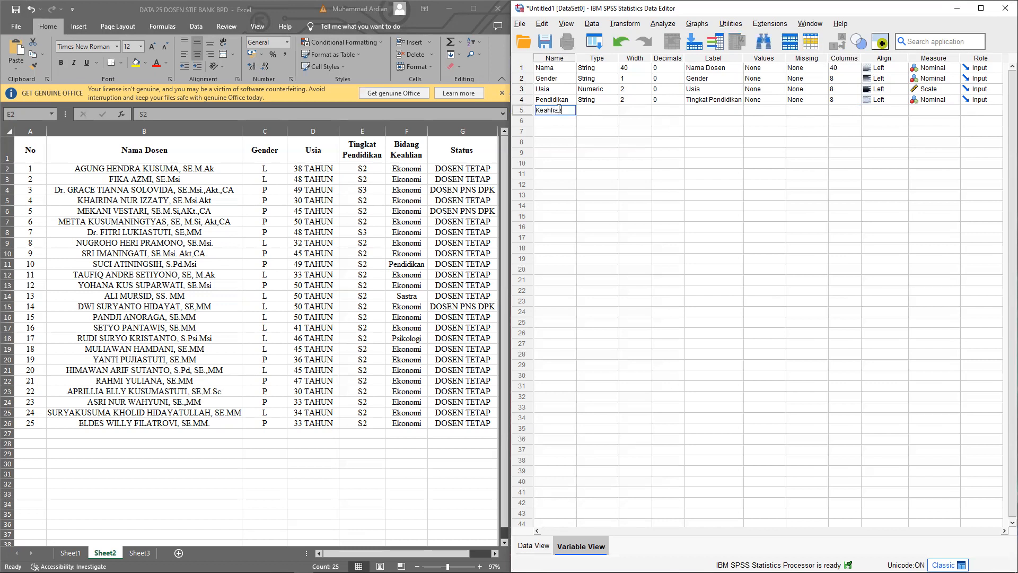
{"action": "key", "text": "Tab"}
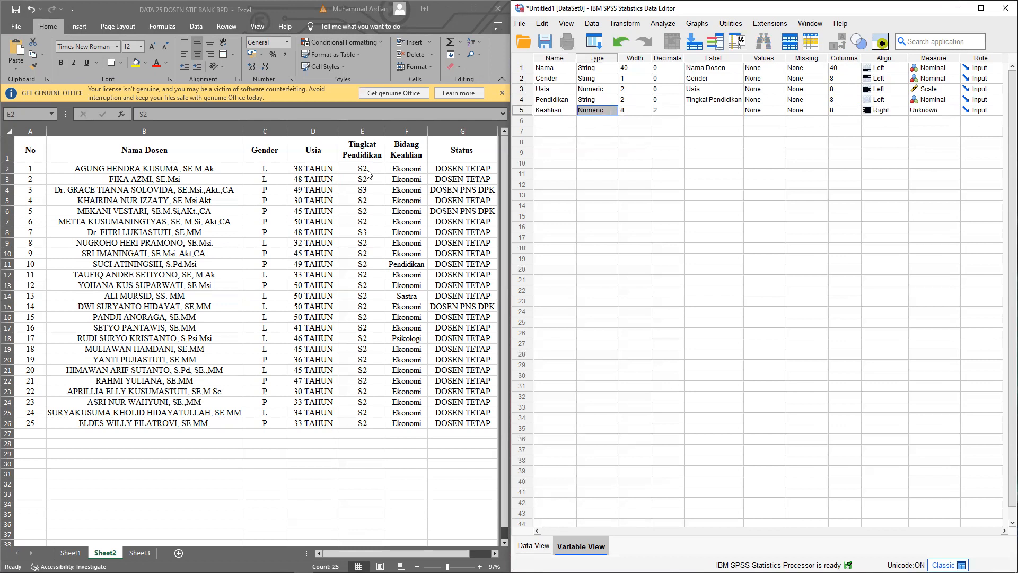
{"action": "left_click", "coordinate": [414, 169]}
{"action": "left_click", "coordinate": [597, 110]}
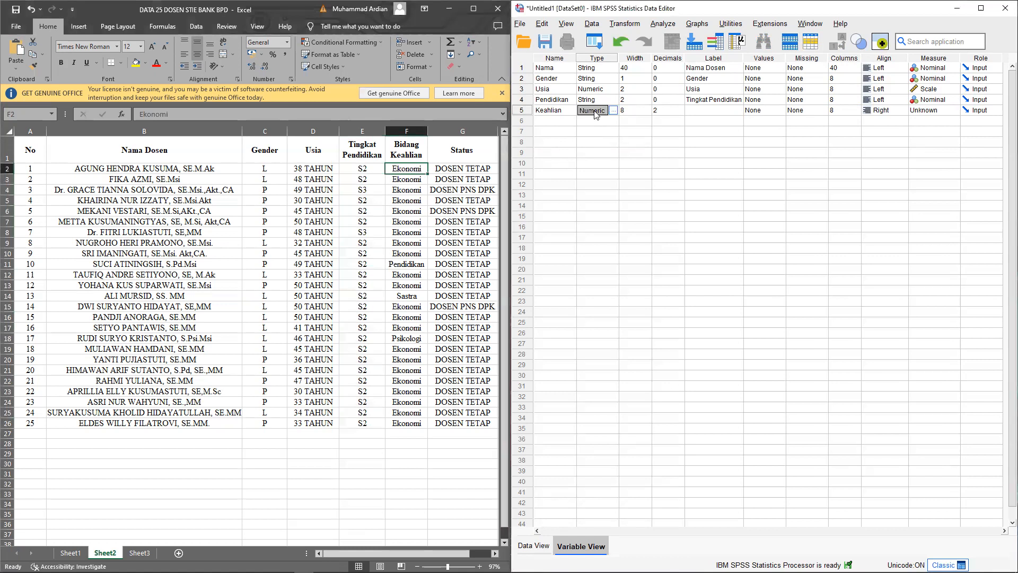
{"action": "left_click", "coordinate": [614, 110]}
{"action": "left_click", "coordinate": [653, 308]}
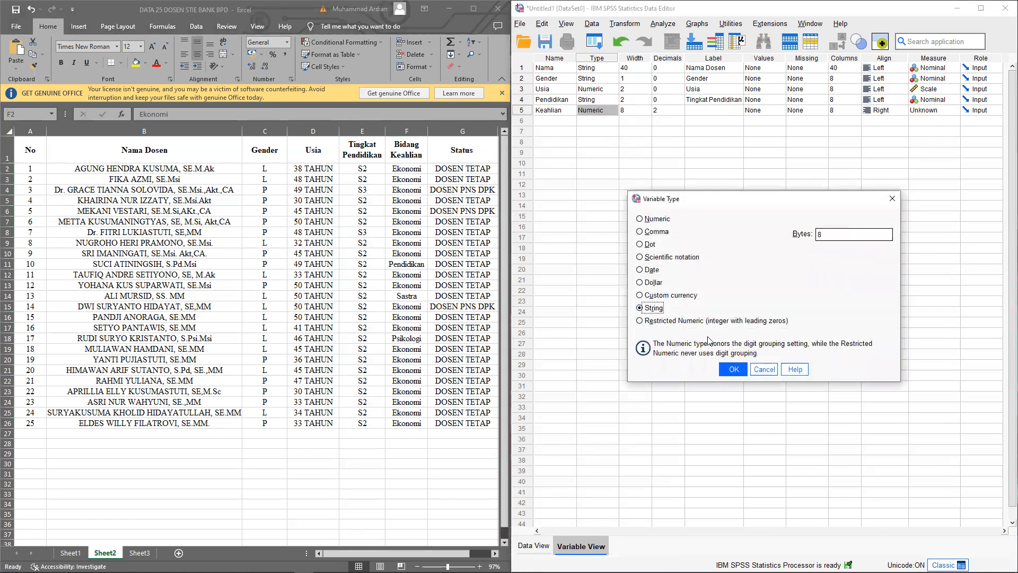
{"action": "left_click", "coordinate": [737, 372]}
Set the Keahlian variable's width to 10 and its label to Bidang Keahlian.
{"action": "left_click", "coordinate": [637, 110]}
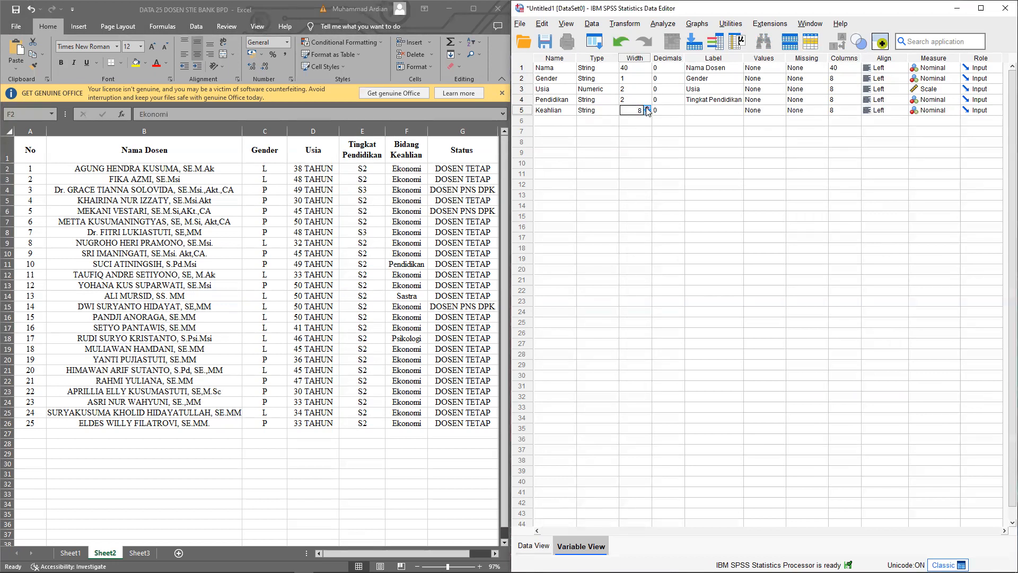
{"action": "left_click", "coordinate": [647, 108]}
{"action": "left_click", "coordinate": [647, 108]}
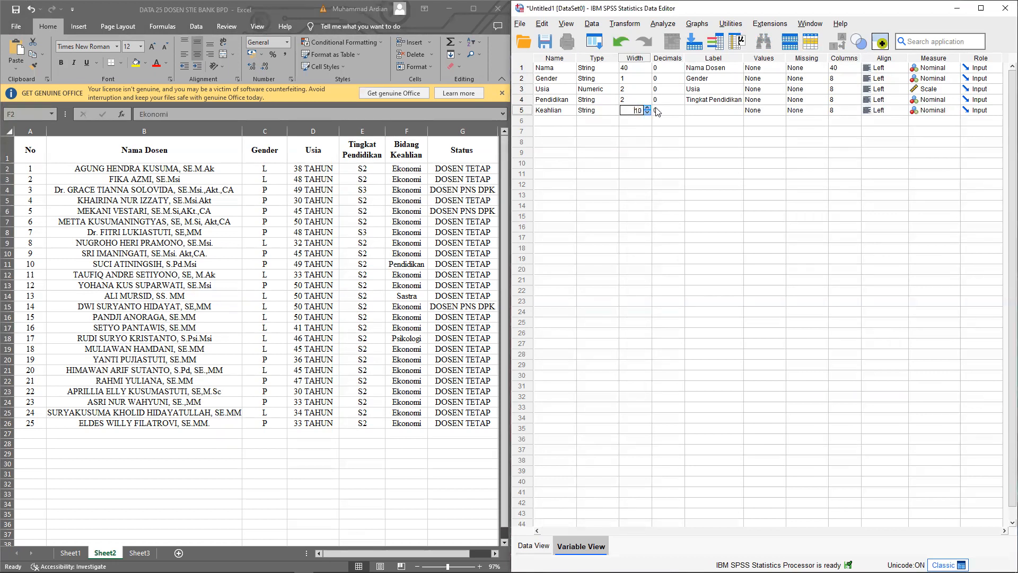
{"action": "left_click", "coordinate": [727, 110]}
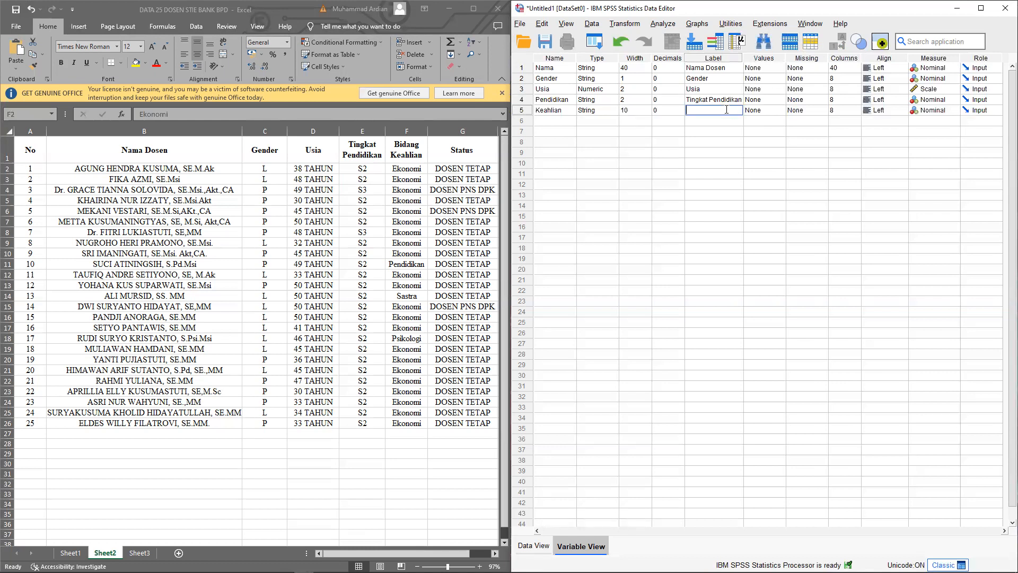
{"action": "type", "text": "Bidang Keahlian"}
Set the Keahlian variable's column width to 15, keeping its alignment Left and measure Nominal.
{"action": "left_click", "coordinate": [854, 109]}
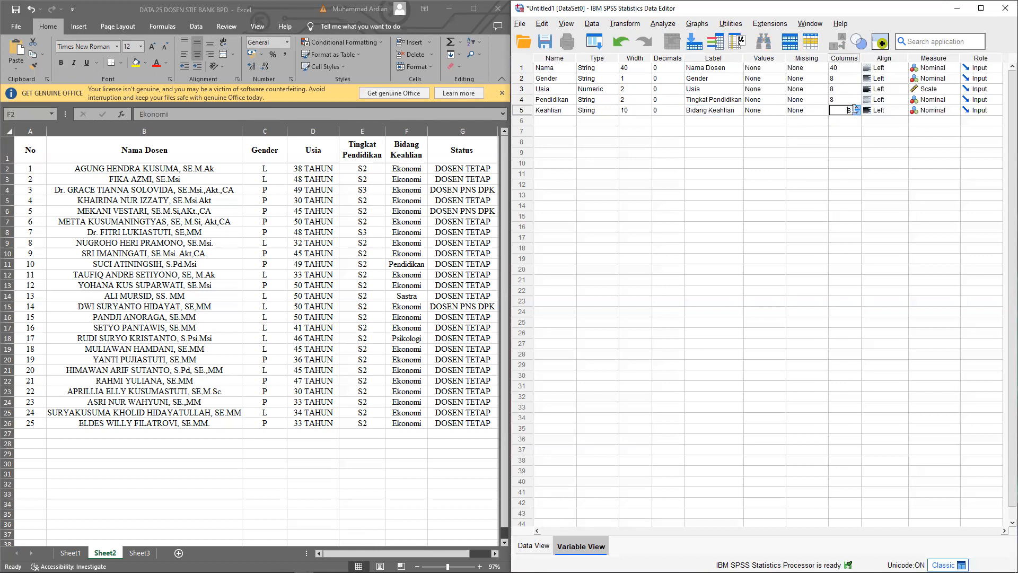
{"action": "double_click", "coordinate": [857, 108]}
{"action": "double_click", "coordinate": [858, 108]}
{"action": "left_click", "coordinate": [897, 111]}
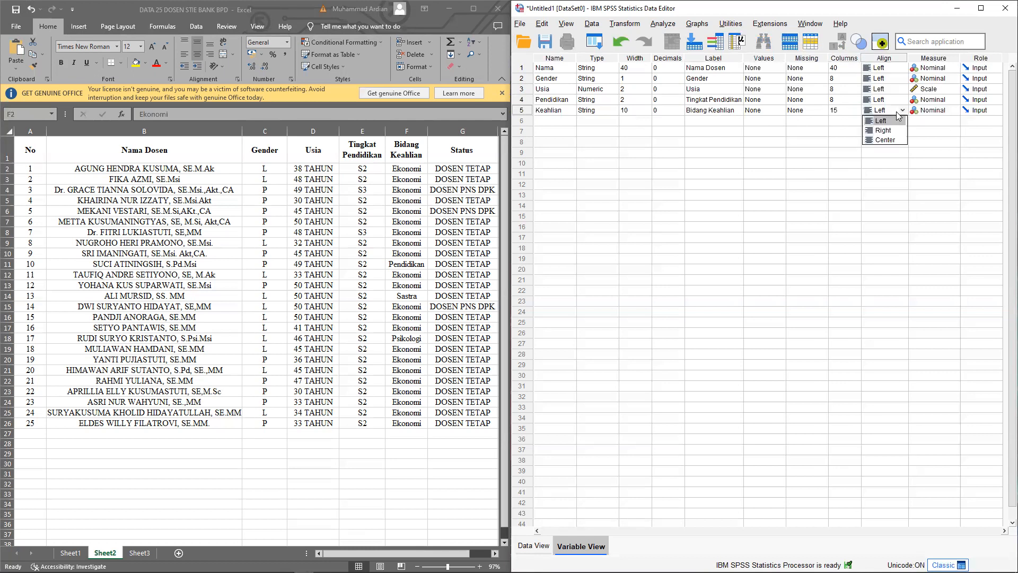
{"action": "left_click", "coordinate": [928, 113]}
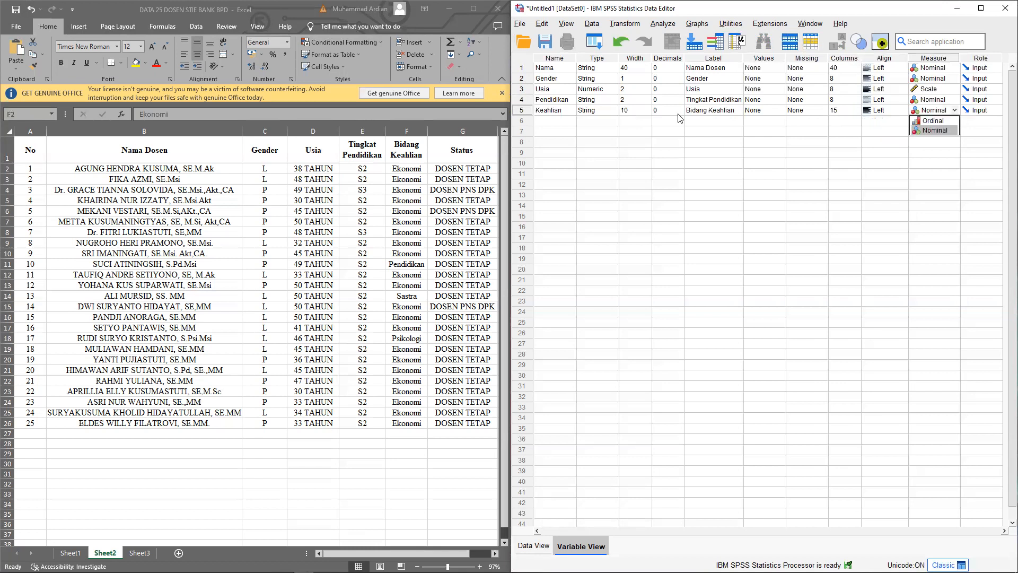
Add a sixth variable named Status and set its type to String.
{"action": "left_click", "coordinate": [562, 121]}
{"action": "type", "text": "Status"}
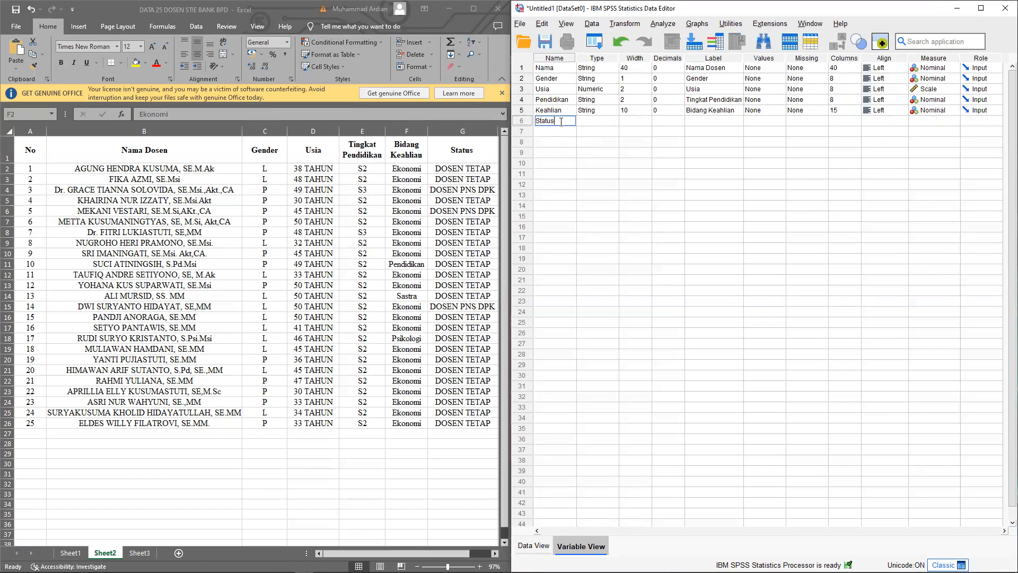
{"action": "key", "text": "Tab"}
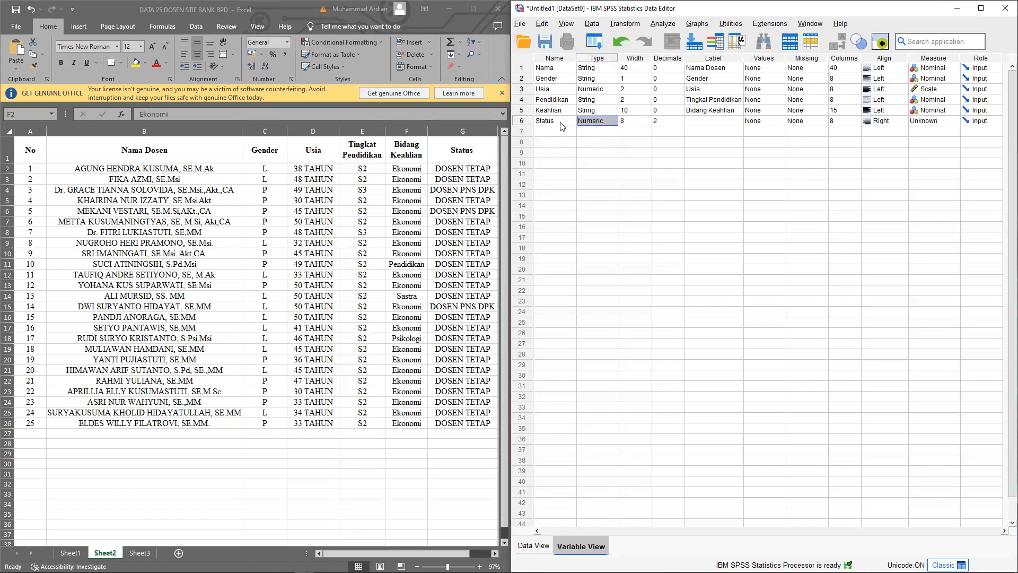
{"action": "left_click", "coordinate": [594, 121]}
{"action": "left_click", "coordinate": [613, 121]}
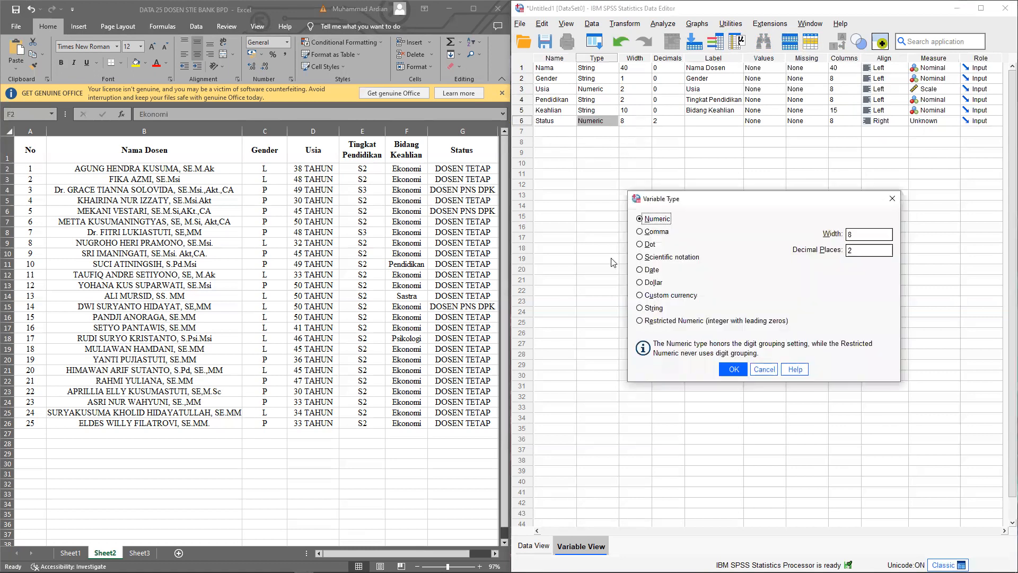
{"action": "left_click", "coordinate": [649, 312]}
{"action": "left_click", "coordinate": [733, 369]}
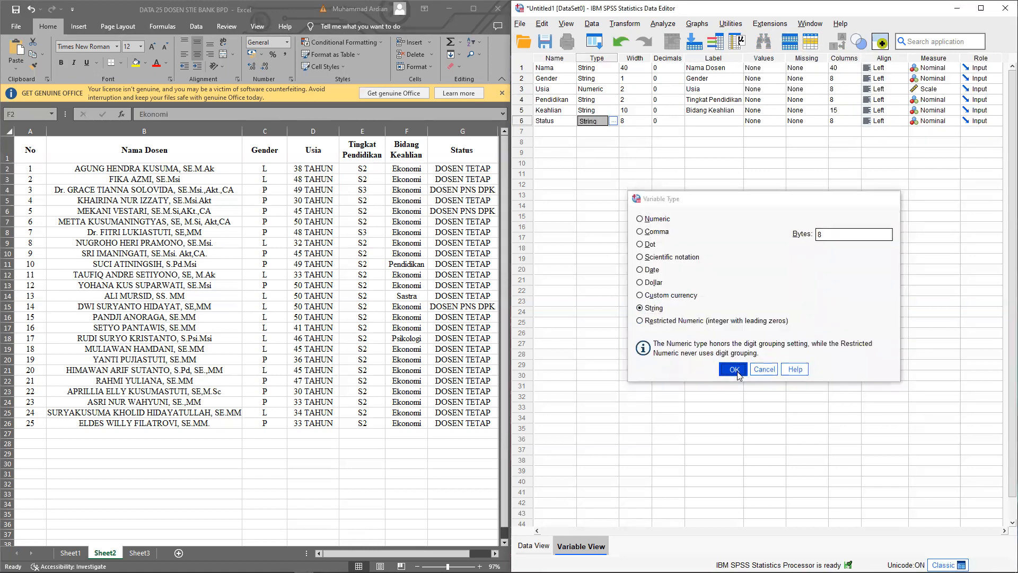
Set the Status variable's width to 15 and its label to Status.
{"action": "left_click", "coordinate": [625, 122]}
{"action": "left_click_drag", "start_coordinate": [630, 120], "coordinate": [644, 121]}
{"action": "type", "text": "15"}
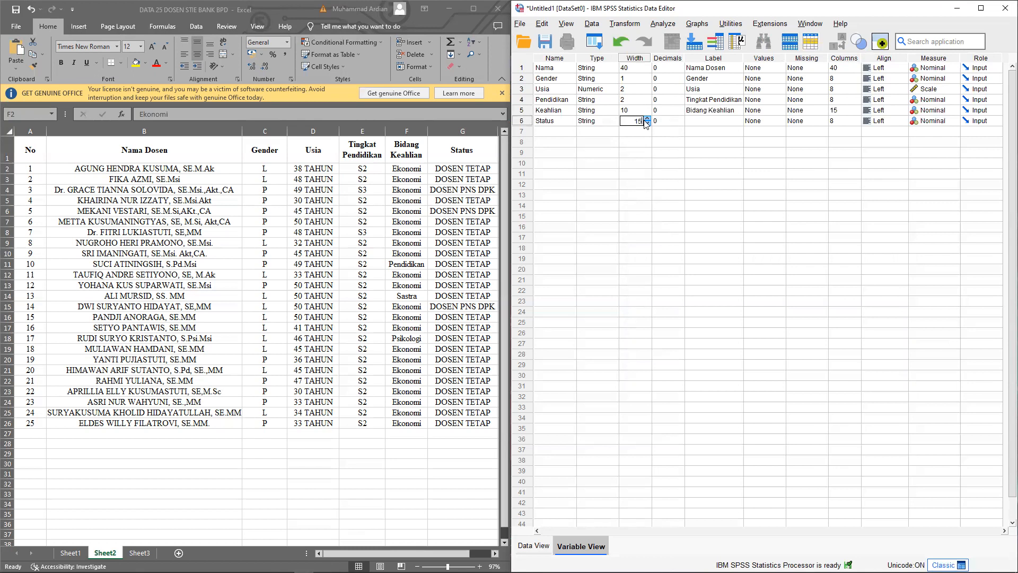
{"action": "left_click", "coordinate": [701, 119]}
{"action": "type", "text": "Status"}
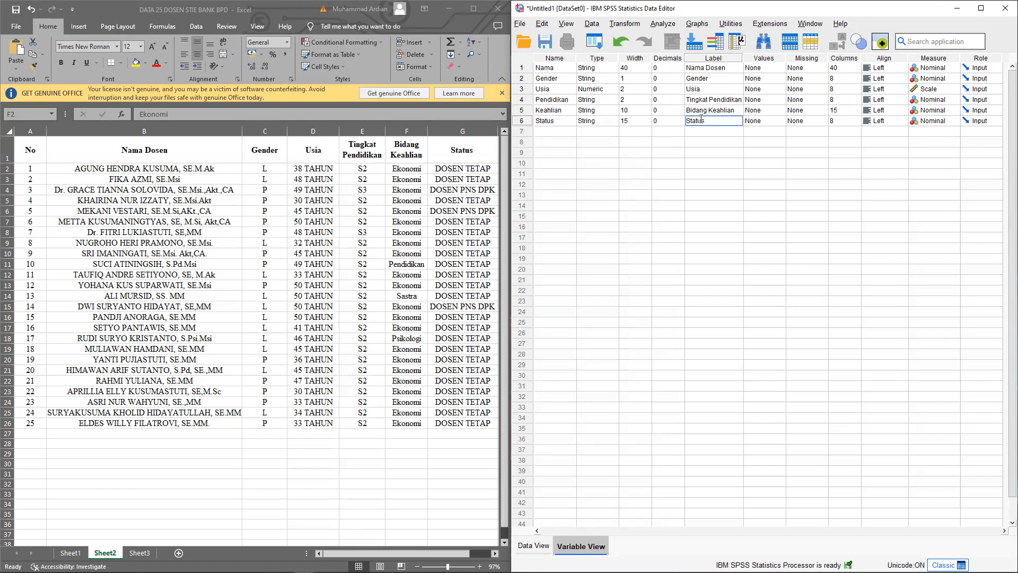
Set the Status variable's column width to 15, keeping values and missing at None, alignment Left and measure Nominal.
{"action": "left_click", "coordinate": [768, 122]}
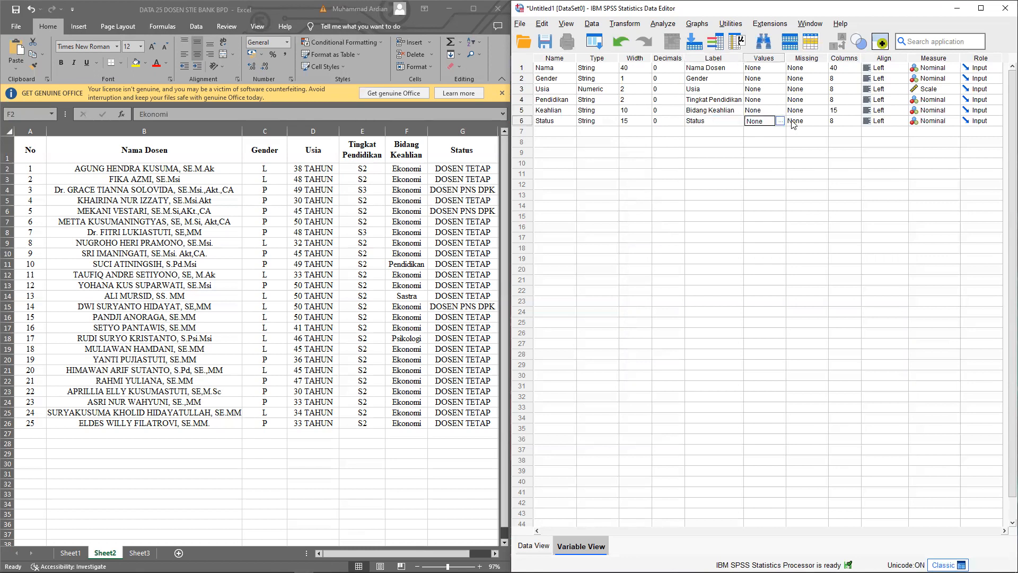
{"action": "left_click", "coordinate": [794, 122]}
{"action": "left_click", "coordinate": [845, 121]}
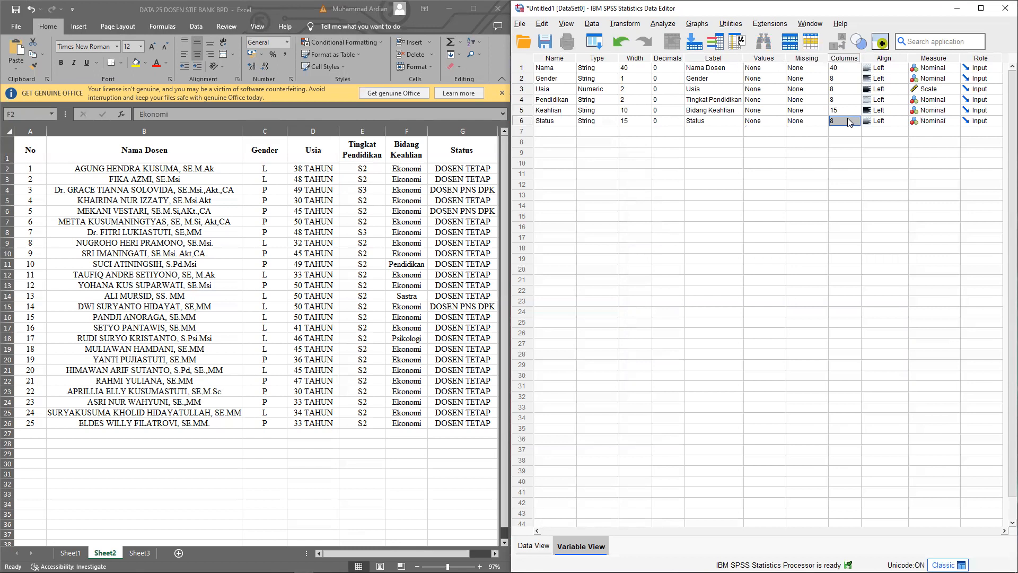
{"action": "double_click", "coordinate": [850, 120]}
{"action": "type", "text": "15"}
{"action": "left_click", "coordinate": [880, 121]}
{"action": "left_click", "coordinate": [929, 120]}
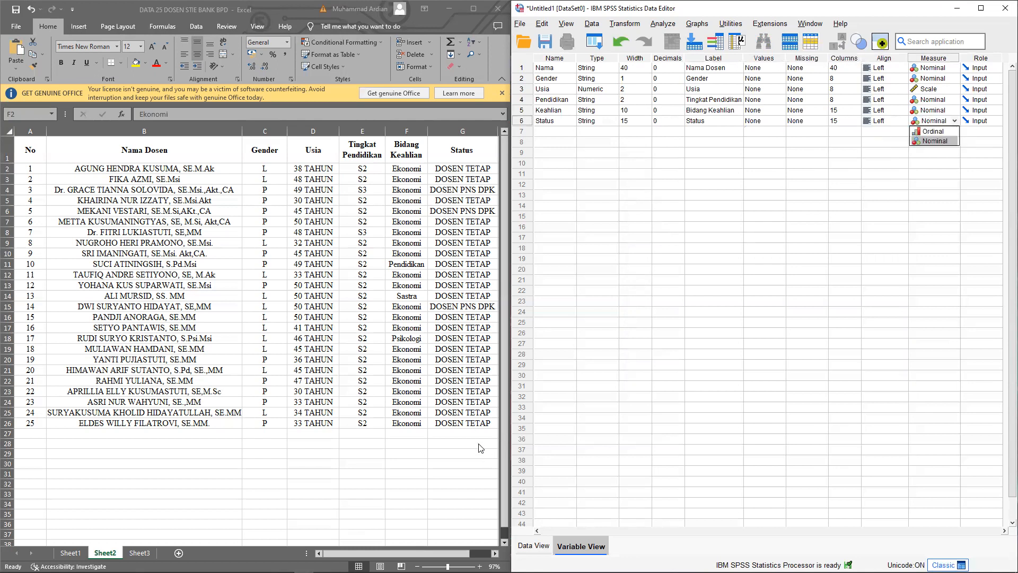
{"action": "left_click", "coordinate": [583, 164]}
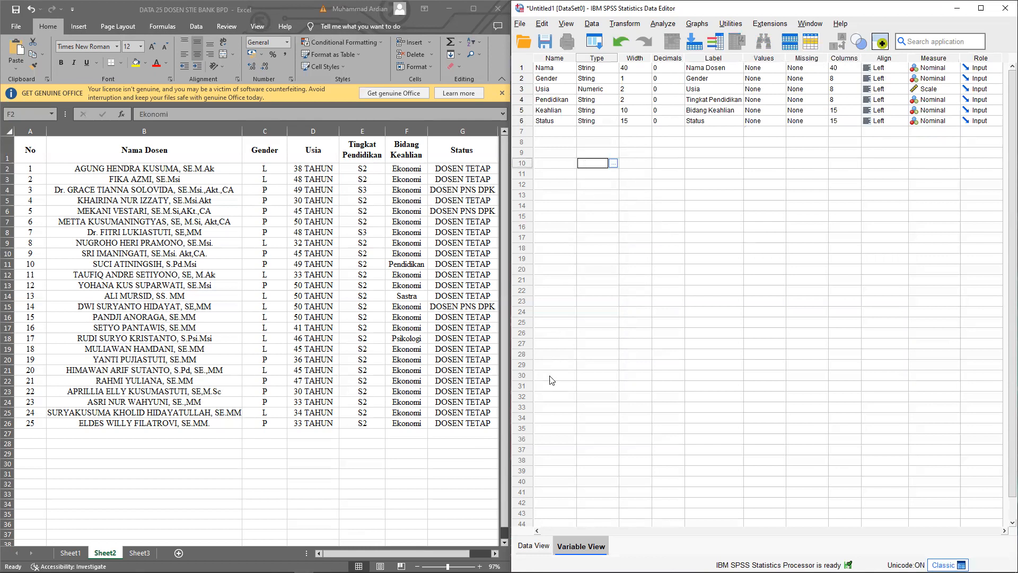
Show the data grid and widen the Pendidikan column so its heading fits on one line.
{"action": "left_click", "coordinate": [543, 548]}
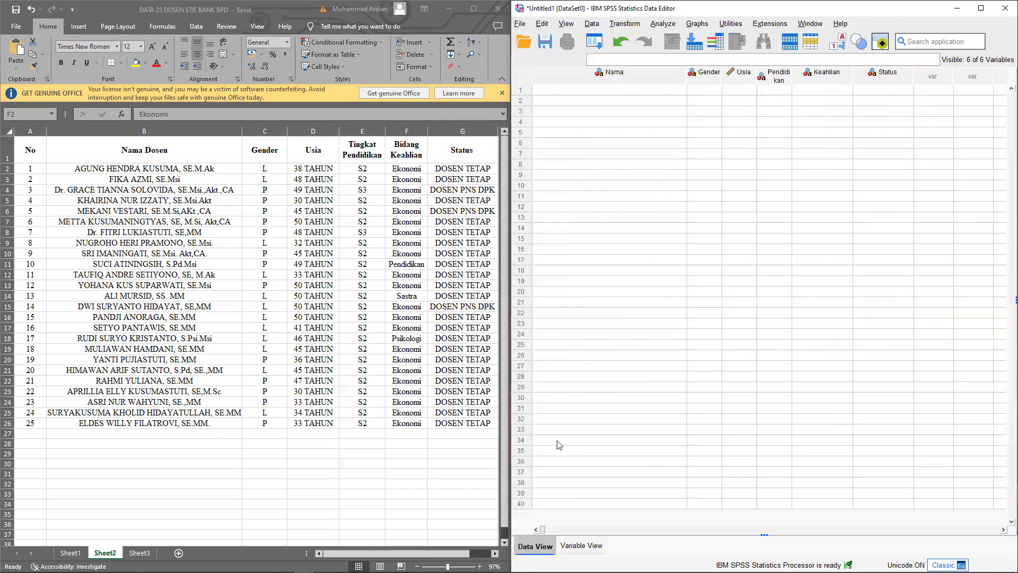
{"action": "left_click", "coordinate": [776, 77]}
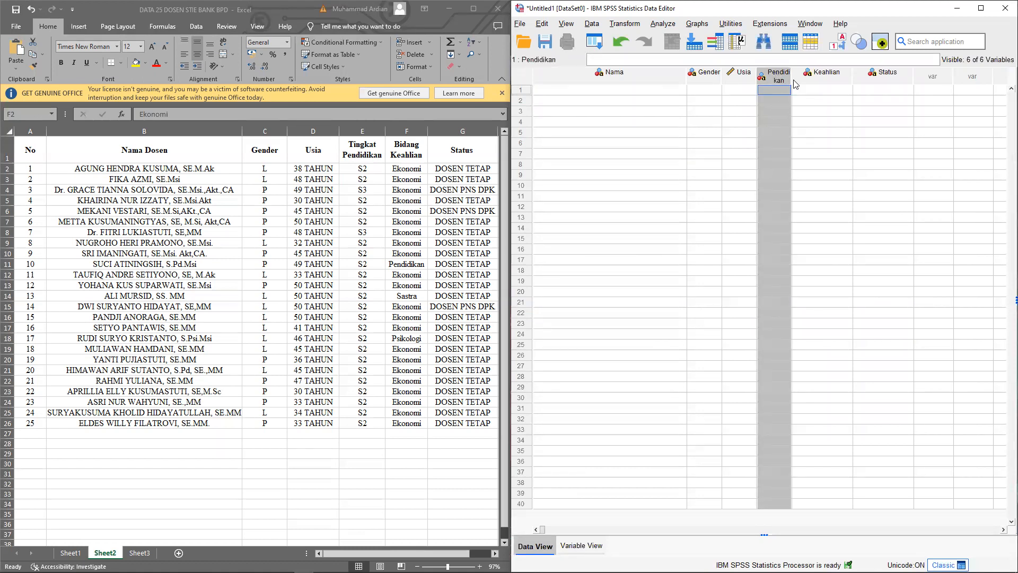
{"action": "left_click_drag", "start_coordinate": [791, 77], "coordinate": [810, 79]}
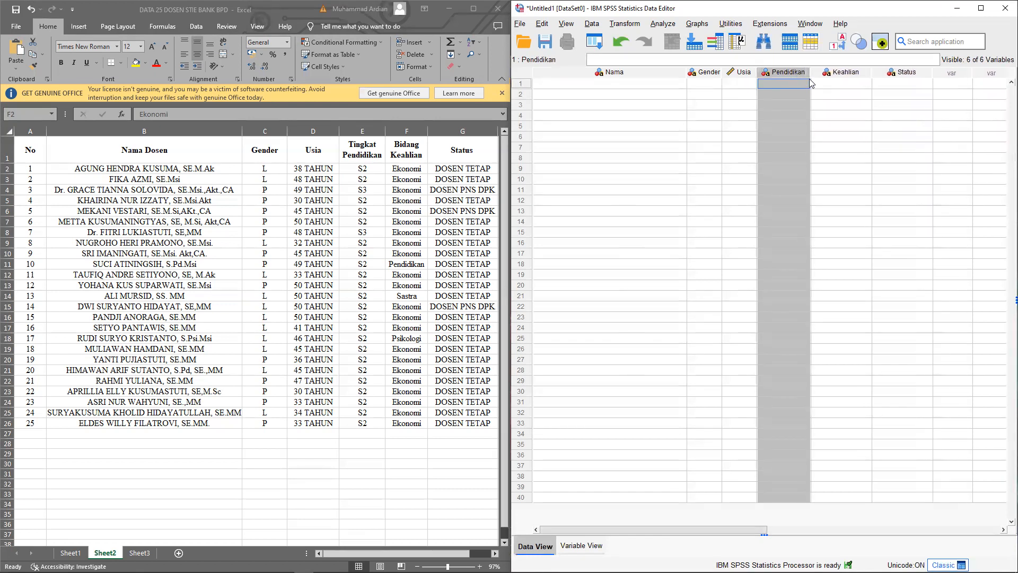
{"action": "left_click", "coordinate": [589, 84]}
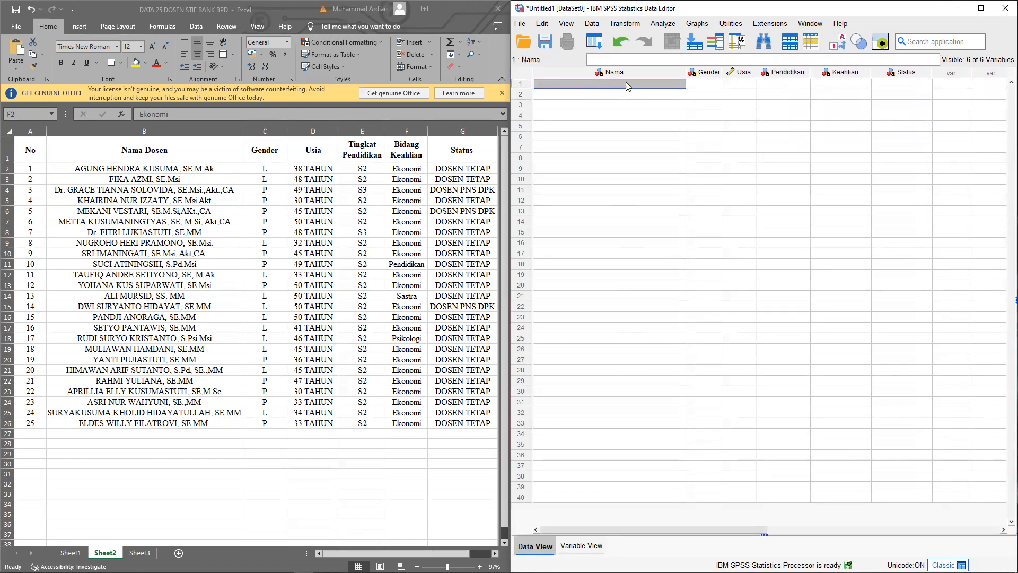
{"action": "left_click", "coordinate": [707, 83]}
{"action": "left_click", "coordinate": [749, 84]}
{"action": "left_click", "coordinate": [879, 86]}
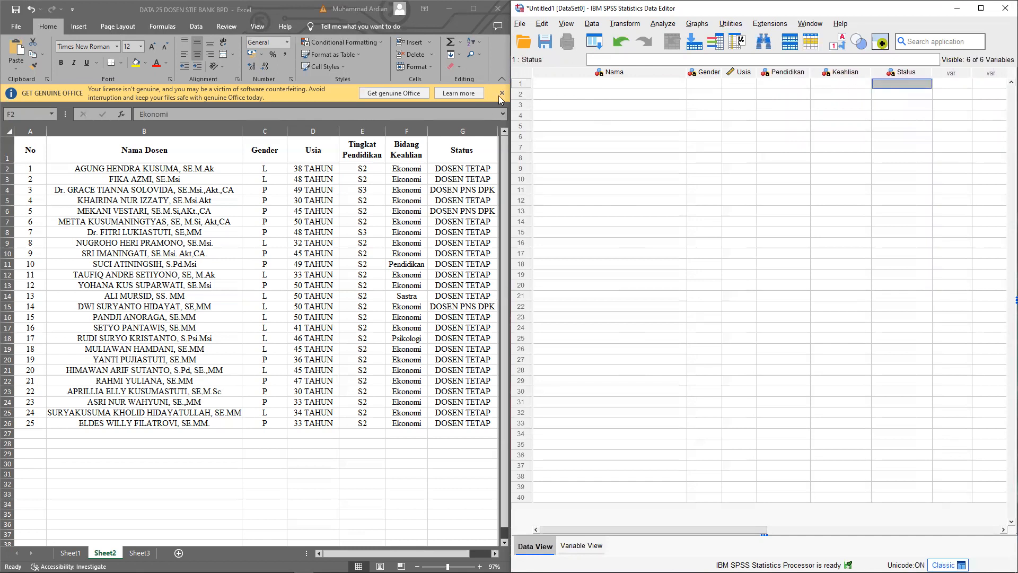
{"action": "left_click", "coordinate": [567, 87]}
{"action": "left_click_drag", "start_coordinate": [570, 96], "coordinate": [897, 299]}
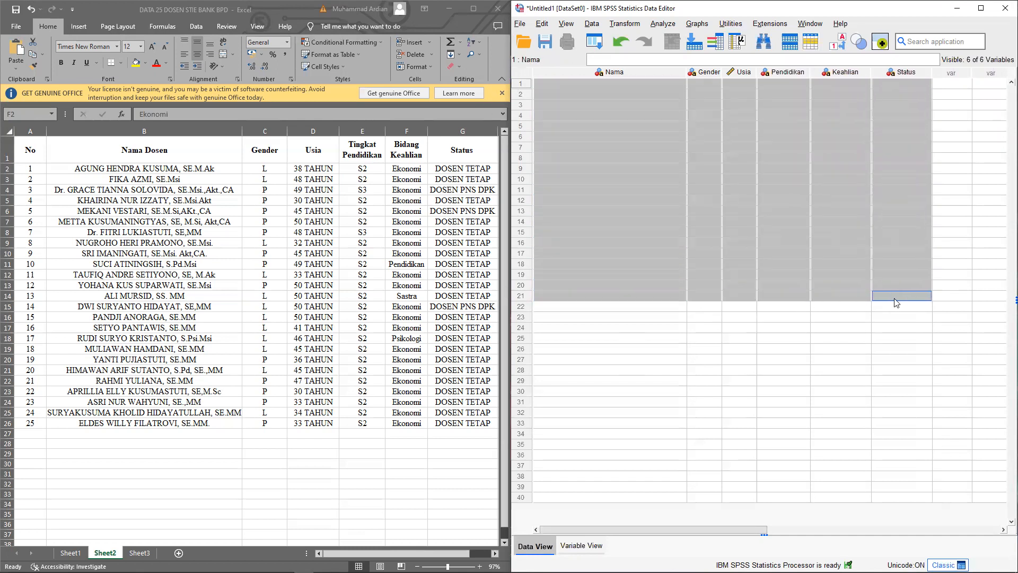
Copy the 25 lecturers' data from name through status in the Excel sheet and paste it into SPSS from the first Nama cell.
{"action": "left_click_drag", "start_coordinate": [63, 168], "coordinate": [456, 419]}
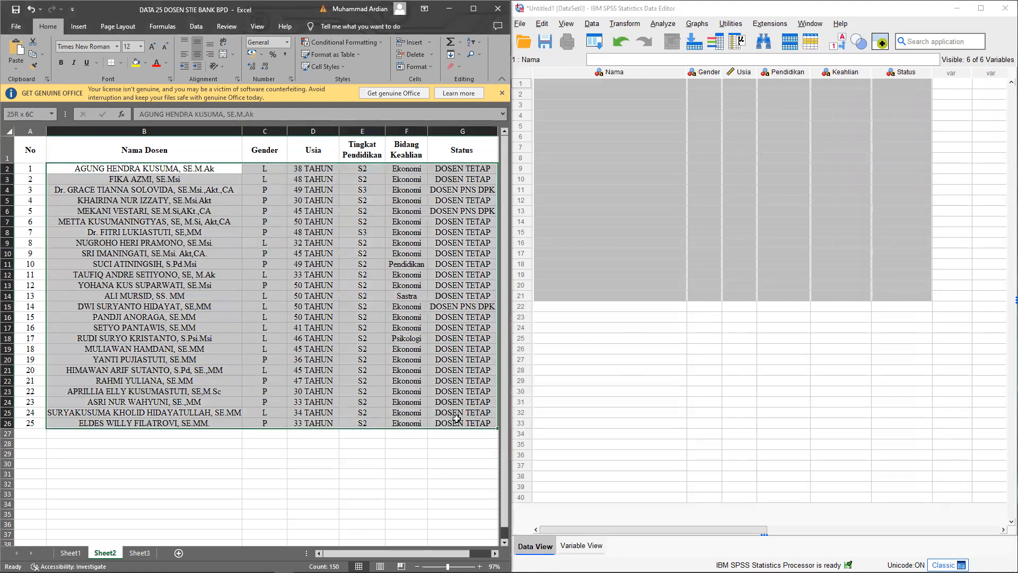
{"action": "key", "text": "ctrl+c"}
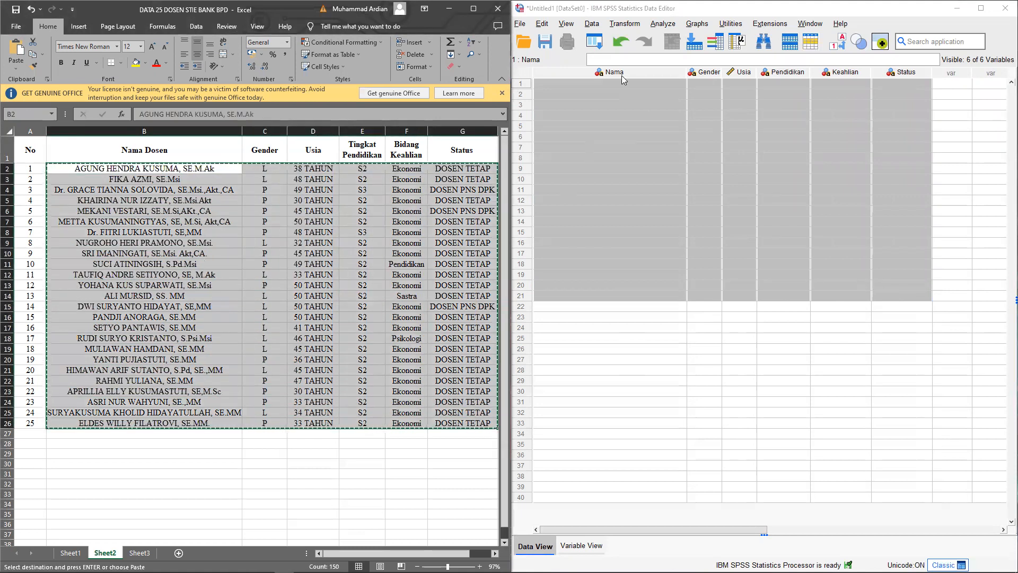
{"action": "left_click", "coordinate": [587, 83]}
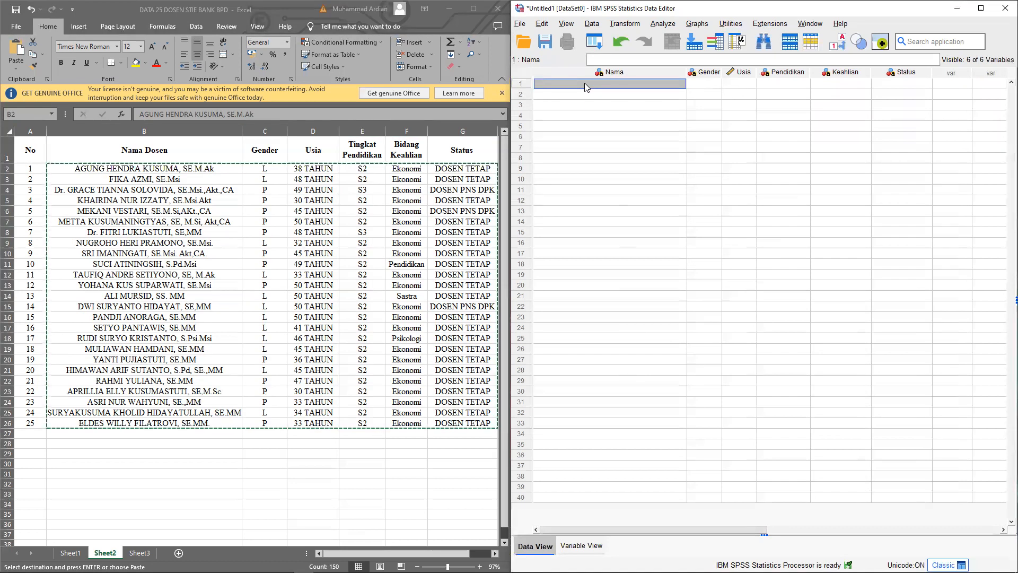
{"action": "right_click", "coordinate": [584, 82]}
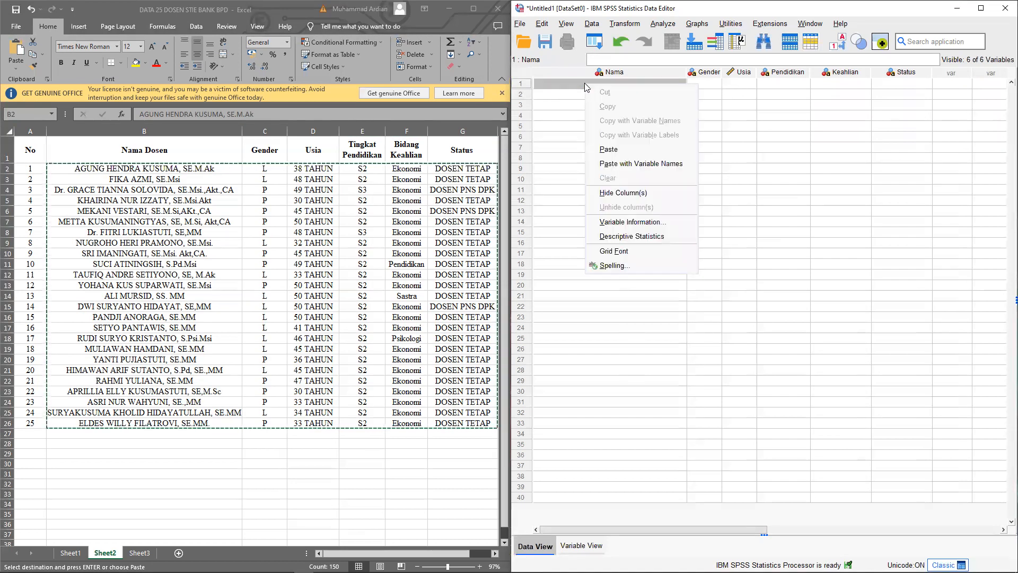
{"action": "left_click", "coordinate": [609, 150]}
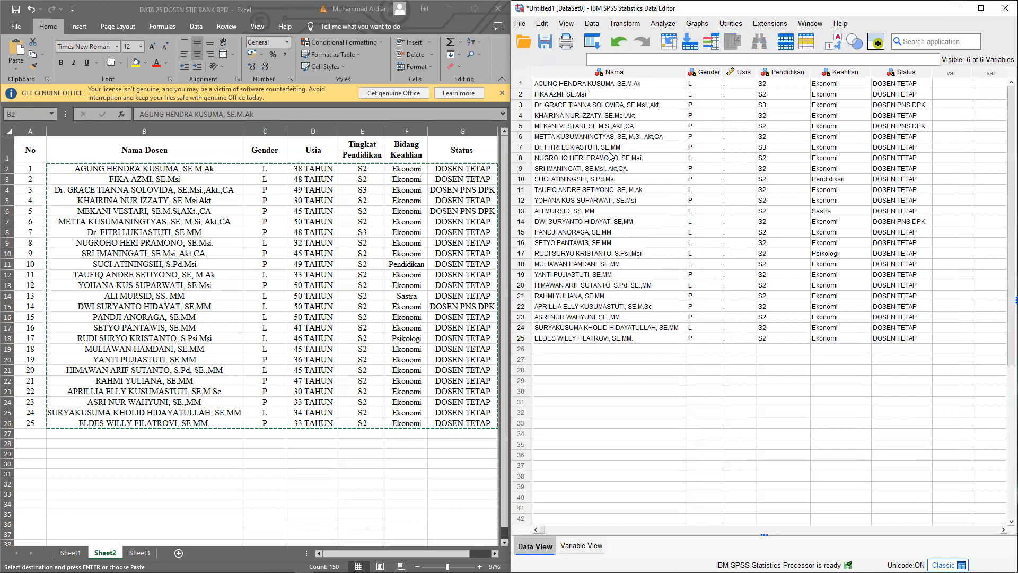
Enter the ages 38, 48, 49, 30, 45, 50, 48 and 32 in the Usia column for rows 1 to 8.
{"action": "left_click", "coordinate": [731, 88]}
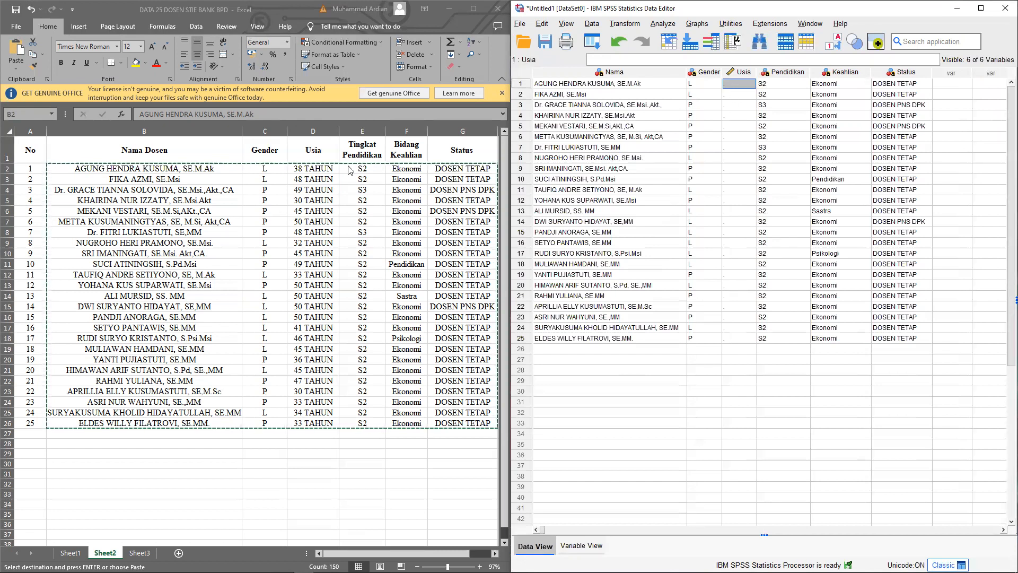
{"action": "type", "text": "38"}
{"action": "key", "text": "Return"}
{"action": "type", "text": "48"}
{"action": "key", "text": "Return"}
{"action": "type", "text": "49"}
{"action": "key", "text": "Return"}
{"action": "type", "text": "30"}
{"action": "key", "text": "Return"}
{"action": "type", "text": "415"}
{"action": "key", "text": "BackSpace"}
{"action": "key", "text": "BackSpace"}
{"action": "type", "text": "5"}
{"action": "key", "text": "Return"}
{"action": "type", "text": "50"}
{"action": "key", "text": "Return"}
{"action": "type", "text": "48"}
{"action": "key", "text": "Return"}
{"action": "type", "text": "32"}
{"action": "key", "text": "Return"}
Fill Usia rows 9 to 15 with the ages 45, 49, 33, 50, 50, 50 and 50.
{"action": "type", "text": "45"}
{"action": "key", "text": "Return"}
{"action": "type", "text": "49"}
{"action": "key", "text": "Return"}
{"action": "type", "text": "33"}
{"action": "key", "text": "Return"}
{"action": "type", "text": "50"}
{"action": "key", "text": "Return"}
{"action": "type", "text": "50"}
{"action": "key", "text": "Return"}
{"action": "type", "text": "50"}
{"action": "key", "text": "Return"}
{"action": "type", "text": "50"}
{"action": "key", "text": "Return"}
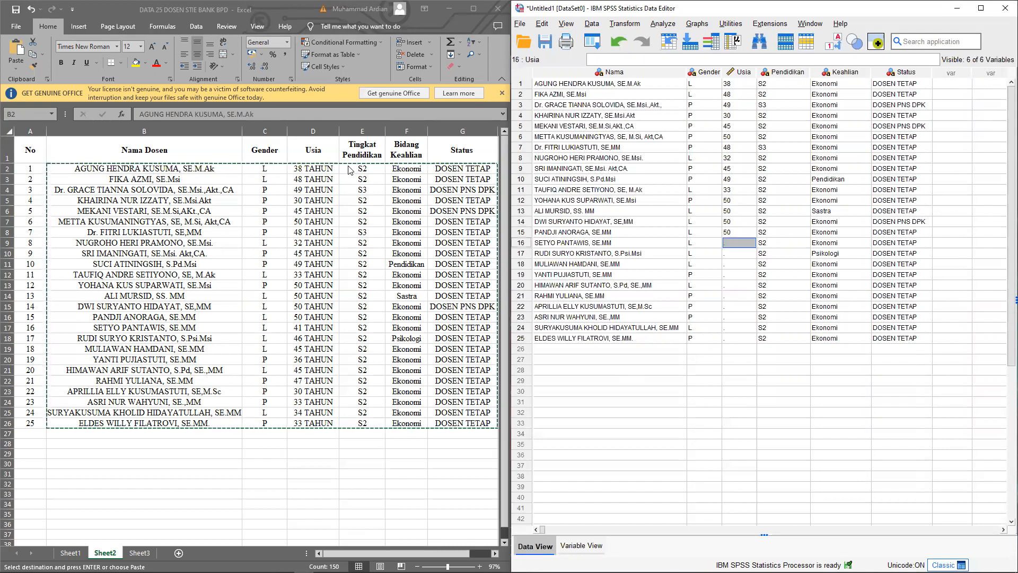
Complete Usia rows 16 to 25 with the ages 41, 46, 45, 36, 45, 47, 30, 33, 34 and 33.
{"action": "type", "text": "41"}
{"action": "key", "text": "Return"}
{"action": "type", "text": "46"}
{"action": "key", "text": "Return"}
{"action": "type", "text": "45"}
{"action": "key", "text": "Return"}
{"action": "type", "text": "36"}
{"action": "key", "text": "Return"}
{"action": "type", "text": "45"}
{"action": "key", "text": "Return"}
{"action": "type", "text": "47"}
{"action": "key", "text": "Return"}
{"action": "type", "text": "30"}
{"action": "key", "text": "Return"}
{"action": "type", "text": "33"}
{"action": "key", "text": "Return"}
{"action": "type", "text": "34"}
{"action": "key", "text": "Return"}
{"action": "type", "text": "3"}
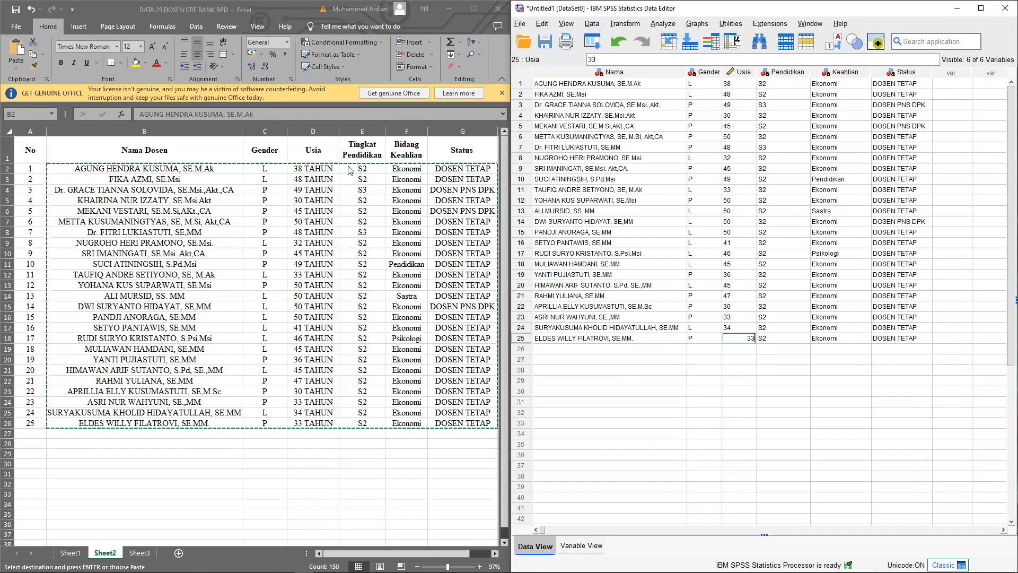
{"action": "type", "text": "3"}
{"action": "left_click", "coordinate": [738, 190]}
{"action": "left_click", "coordinate": [738, 147]}
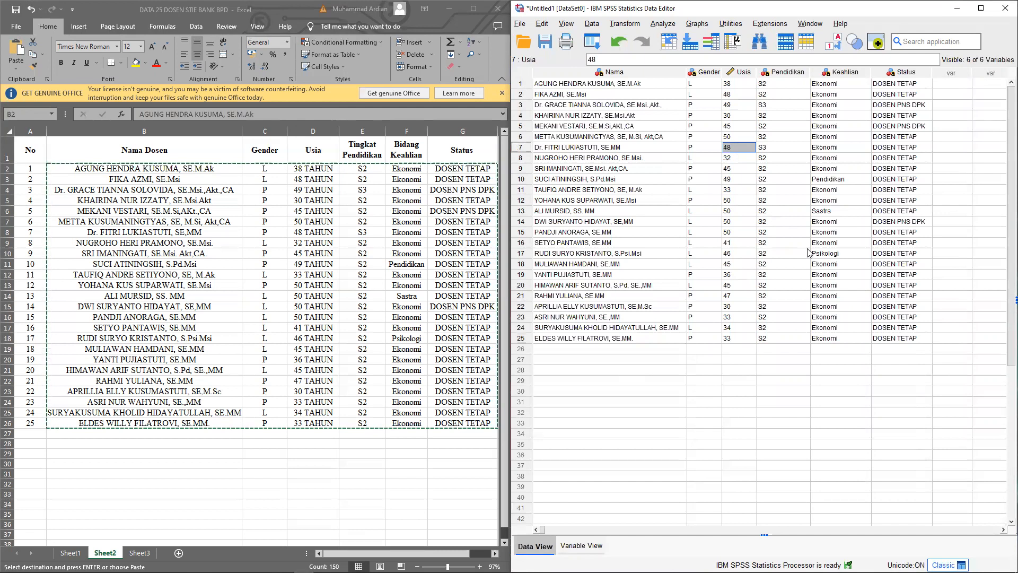
Put the Excel sheet away and examine task a of Latihan 2 in Word for the statistics required on the Usia variable.
{"action": "left_click", "coordinate": [274, 232]}
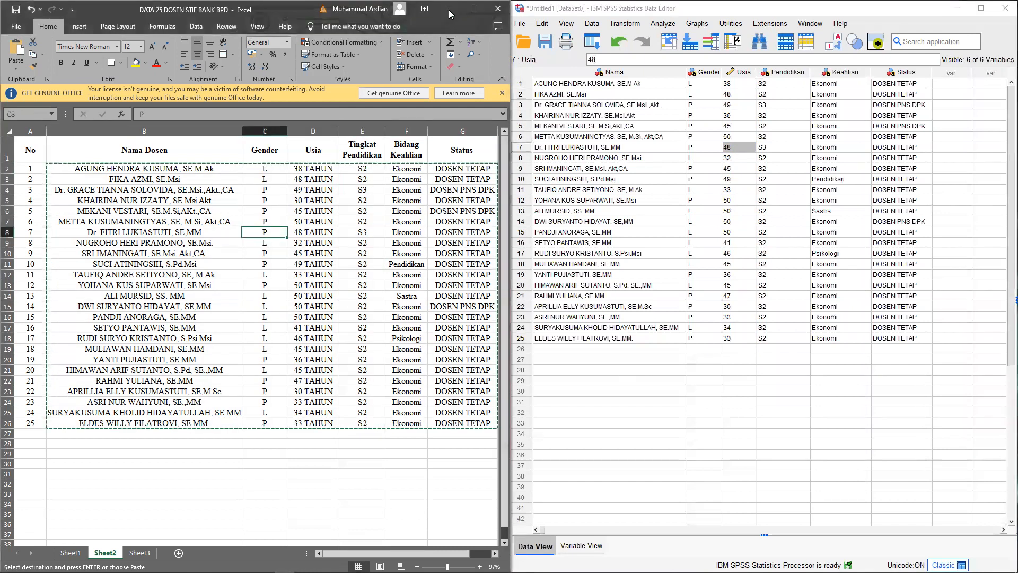
{"action": "left_click", "coordinate": [451, 12]}
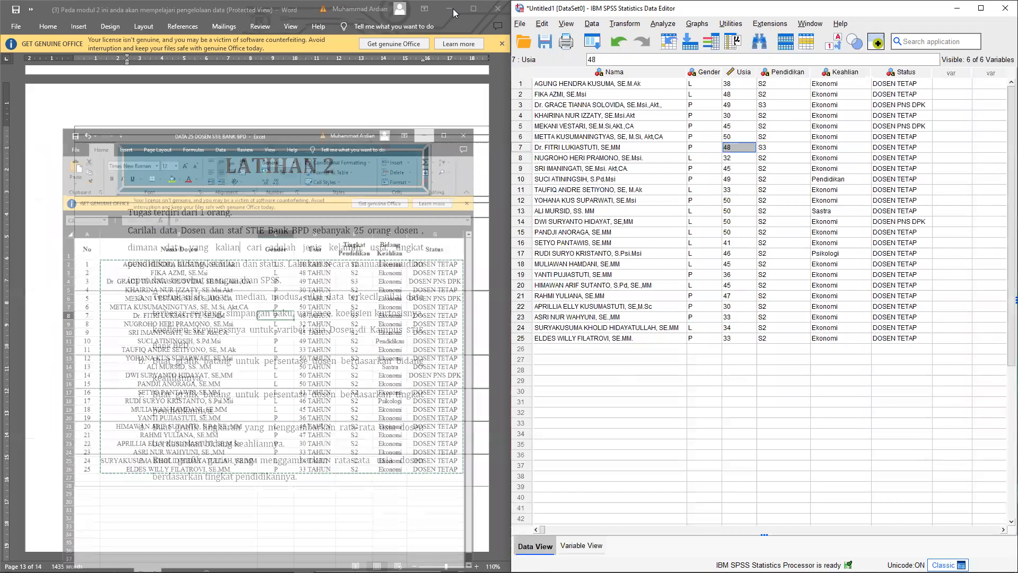
{"action": "left_click_drag", "start_coordinate": [231, 342], "coordinate": [162, 302]}
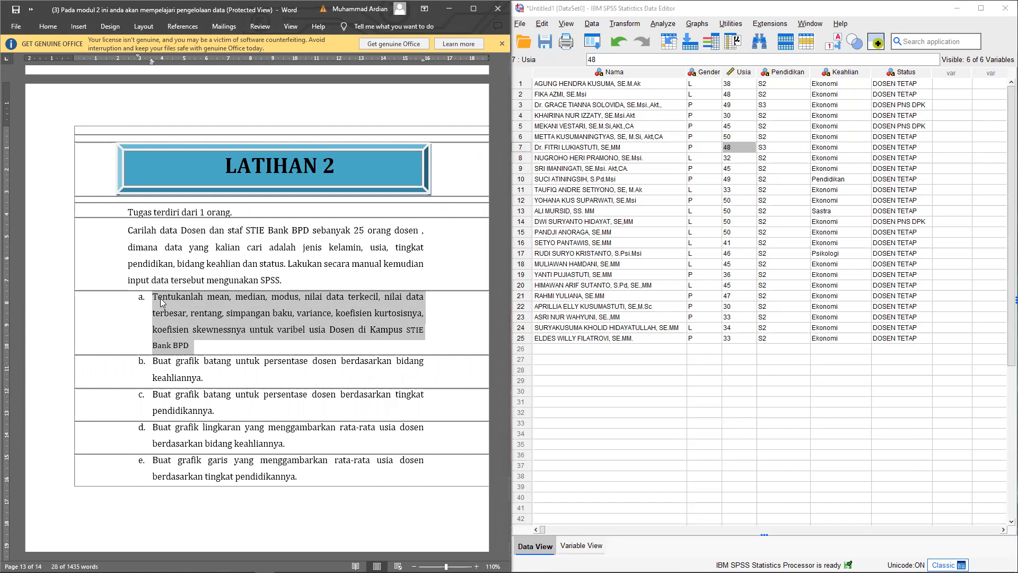
{"action": "left_click_drag", "start_coordinate": [192, 314], "coordinate": [224, 312]}
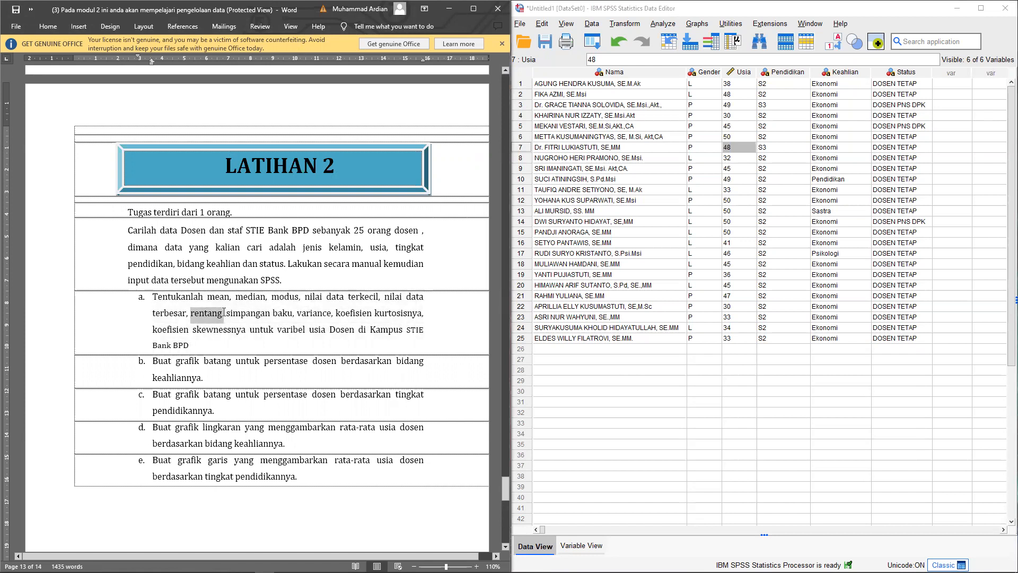
{"action": "left_click_drag", "start_coordinate": [227, 313], "coordinate": [289, 313]}
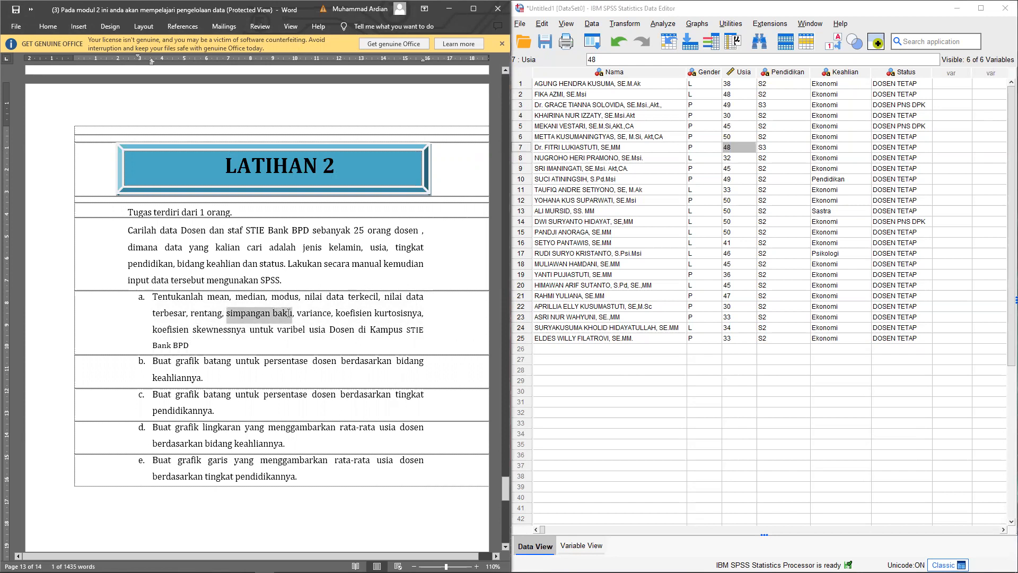
{"action": "left_click_drag", "start_coordinate": [297, 313], "coordinate": [374, 313]}
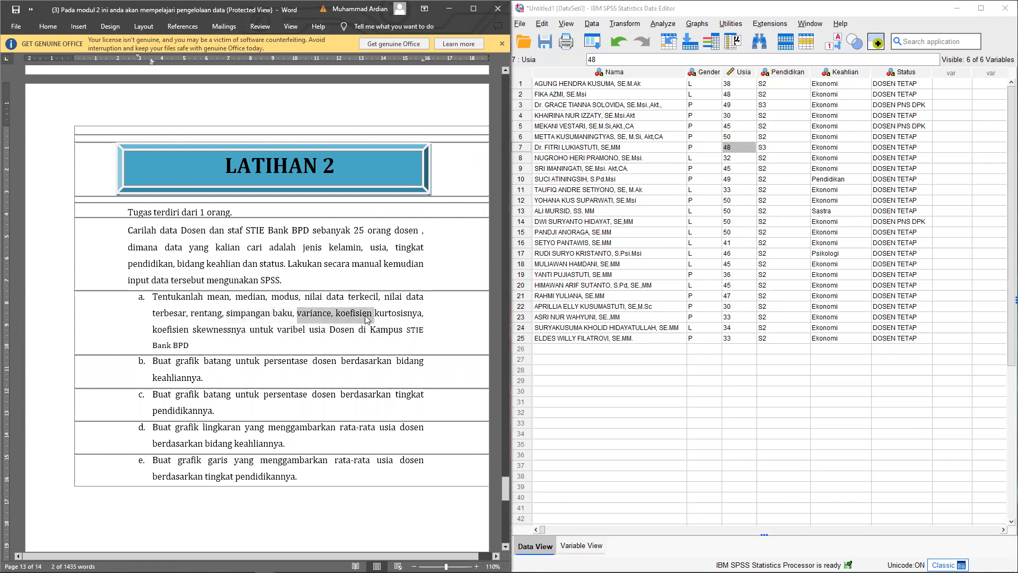
{"action": "left_click_drag", "start_coordinate": [186, 329], "coordinate": [331, 330]}
{"action": "left_click", "coordinate": [284, 332]}
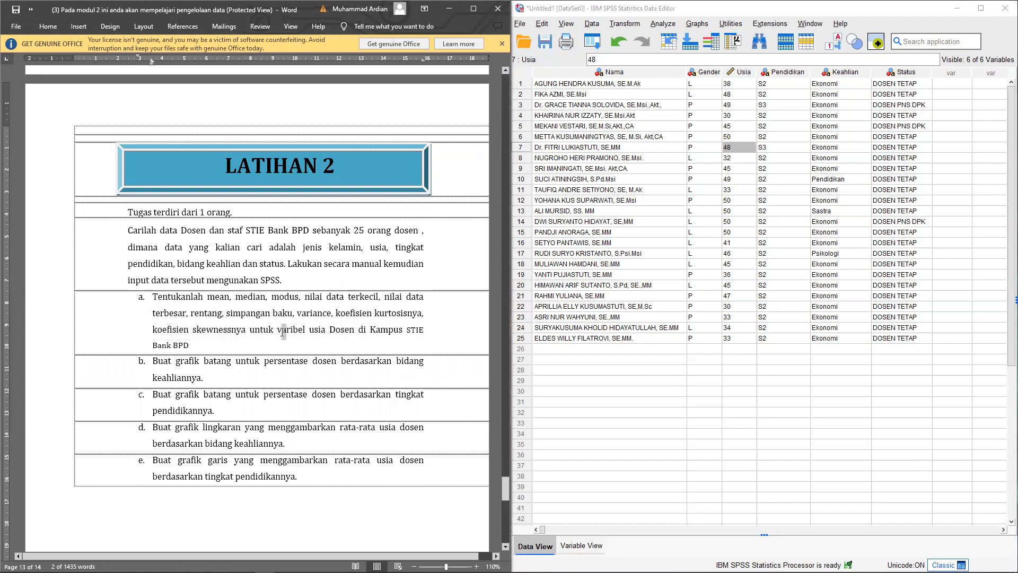
{"action": "left_click_drag", "start_coordinate": [250, 330], "coordinate": [328, 333]}
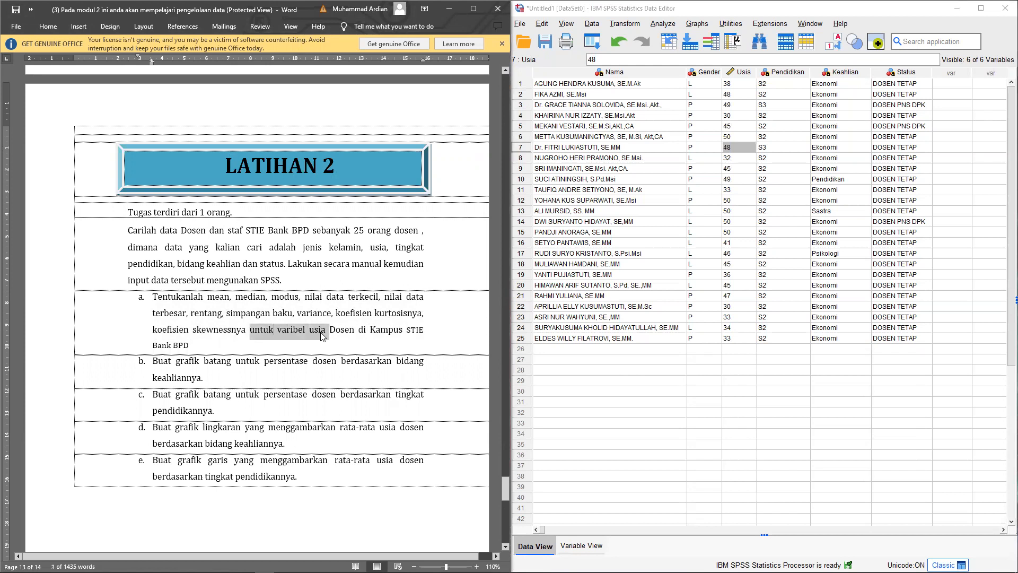
{"action": "left_click", "coordinate": [742, 74]}
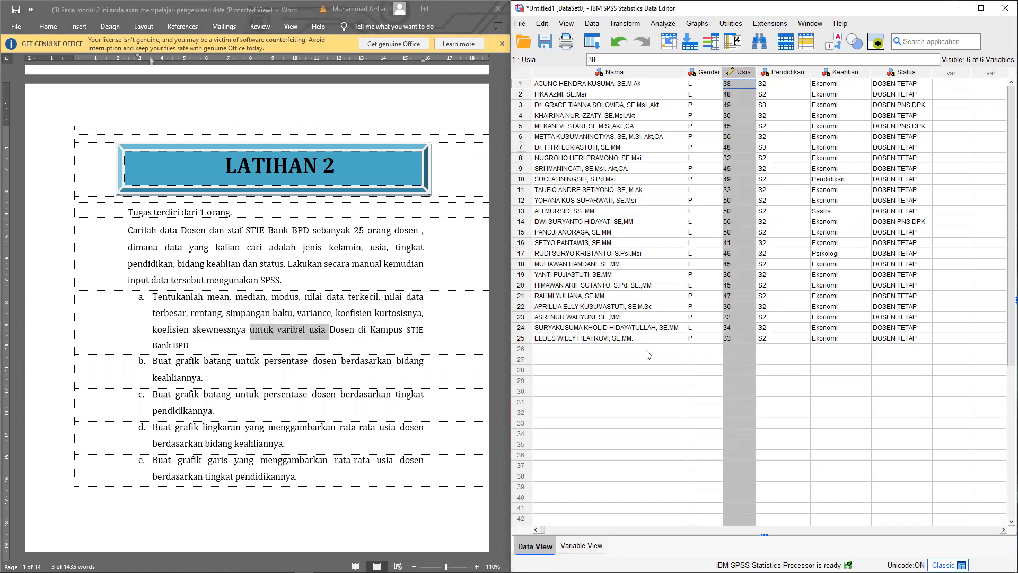
{"action": "left_click", "coordinate": [673, 348]}
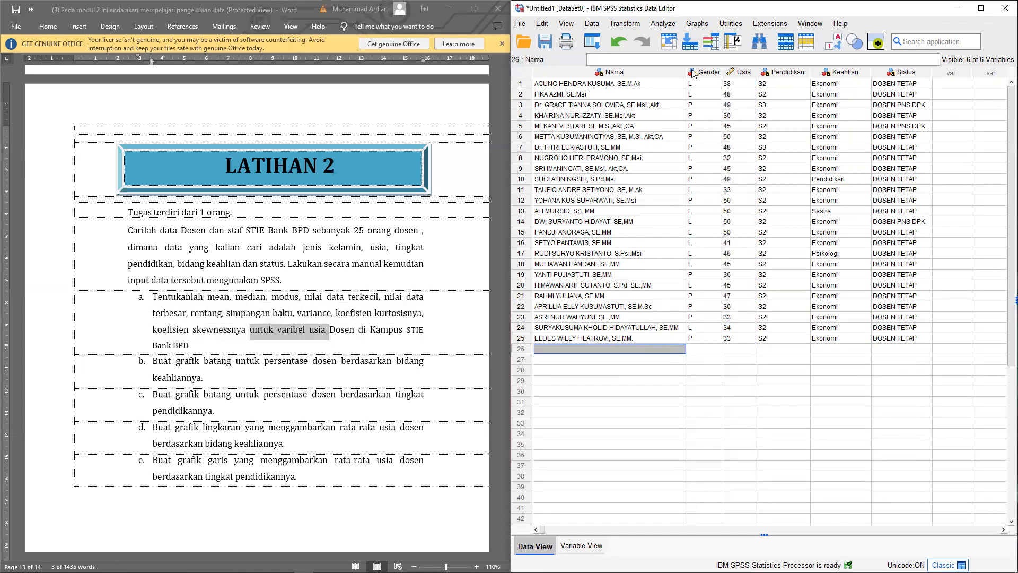
Start a Frequencies analysis in SPSS and add Usia as its variable.
{"action": "left_click", "coordinate": [663, 24]}
{"action": "left_click", "coordinate": [623, 24]}
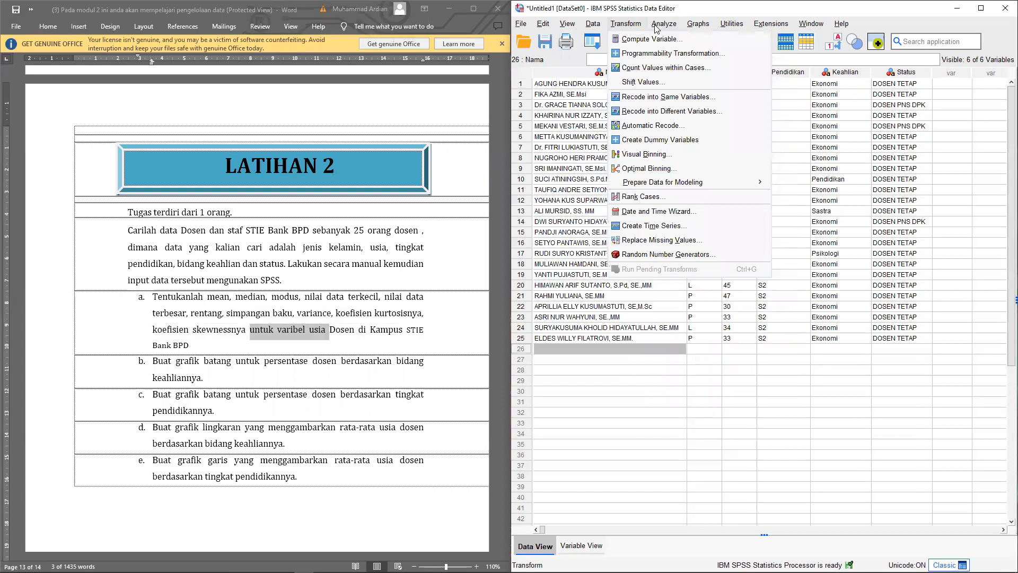
{"action": "mouse_move", "coordinate": [659, 30]}
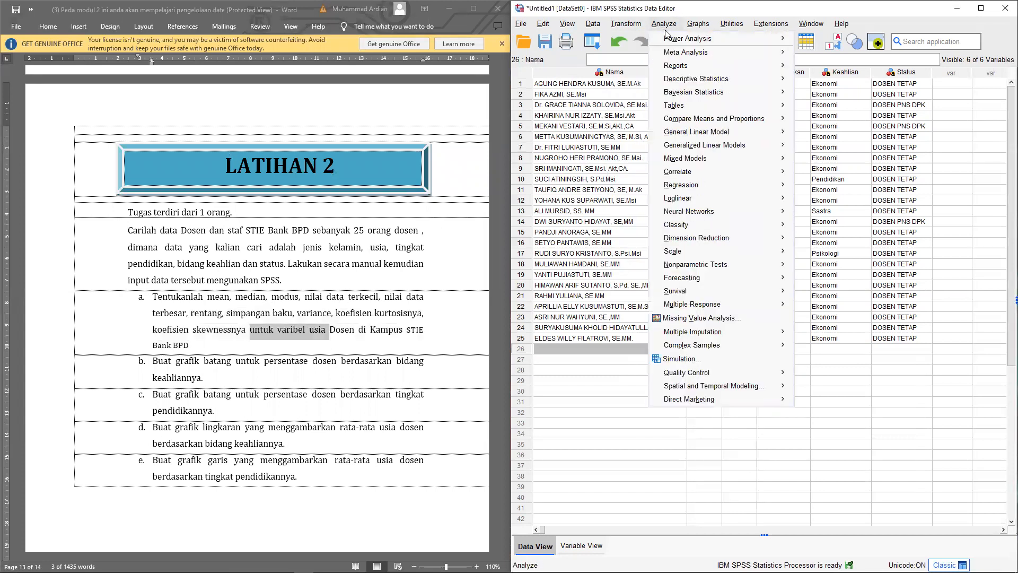
{"action": "mouse_move", "coordinate": [693, 80]}
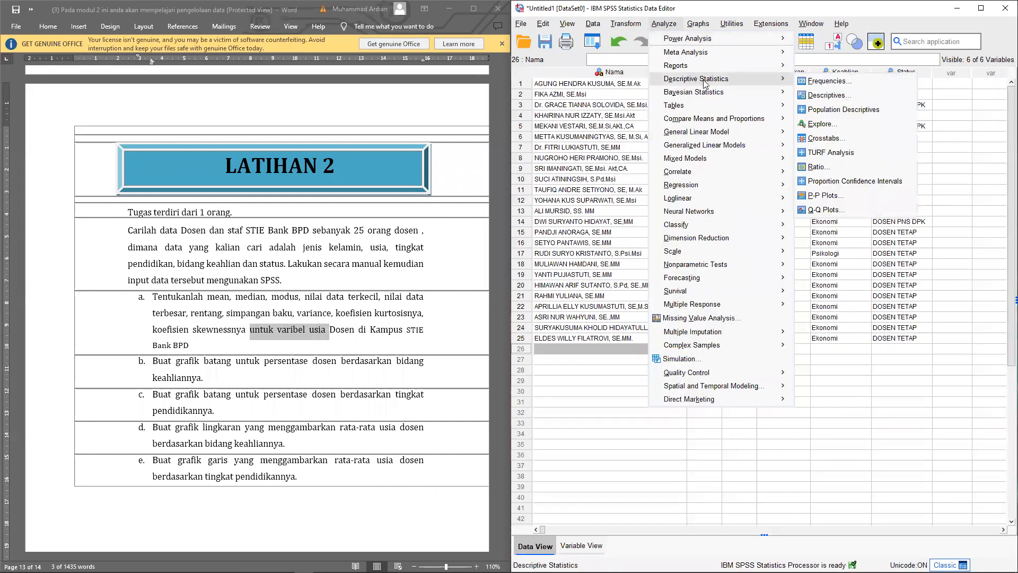
{"action": "left_click", "coordinate": [820, 83]}
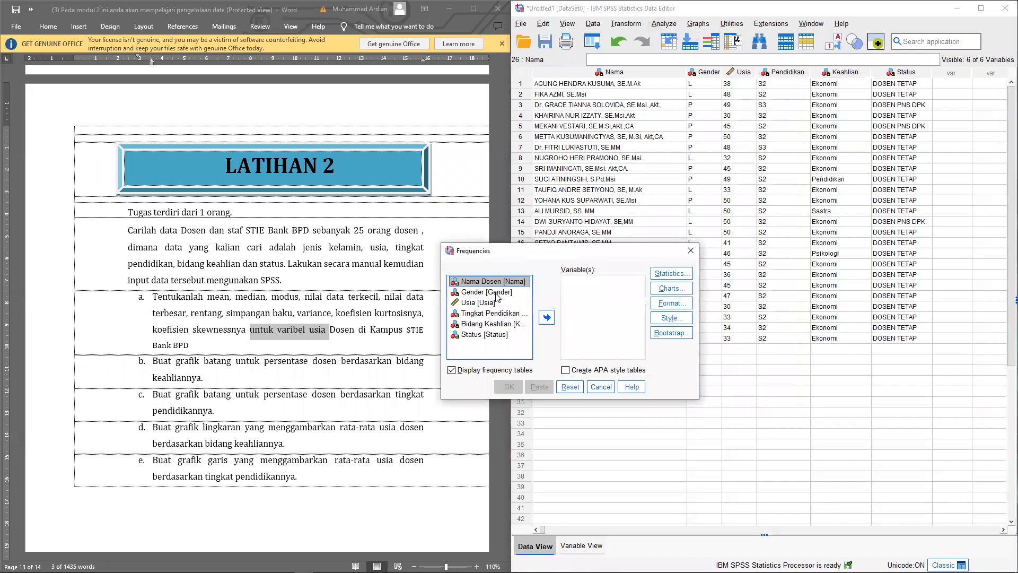
{"action": "left_click", "coordinate": [260, 337]}
{"action": "left_click_drag", "start_coordinate": [250, 330], "coordinate": [317, 331]}
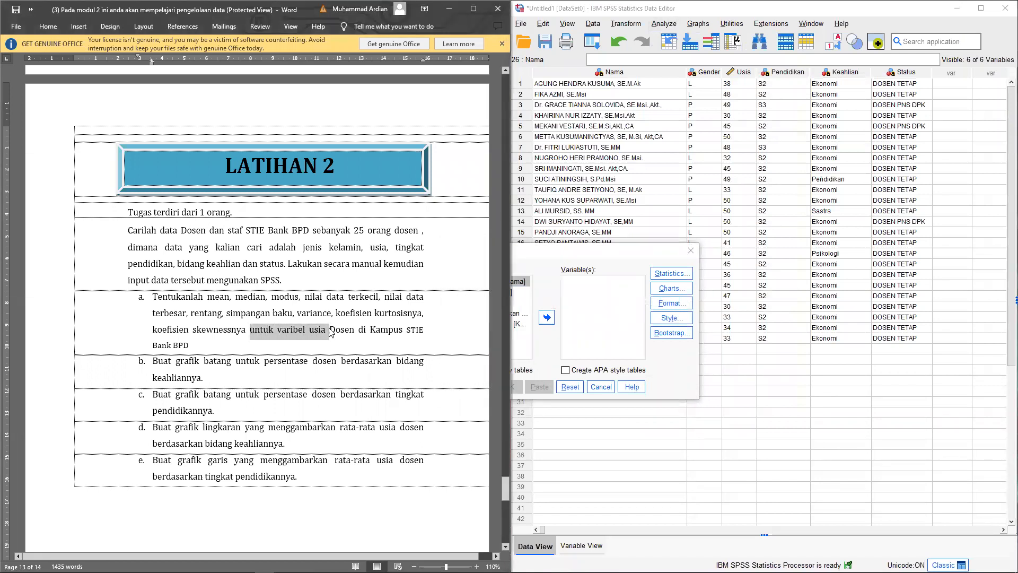
{"action": "left_click", "coordinate": [525, 275]}
{"action": "left_click", "coordinate": [487, 305]}
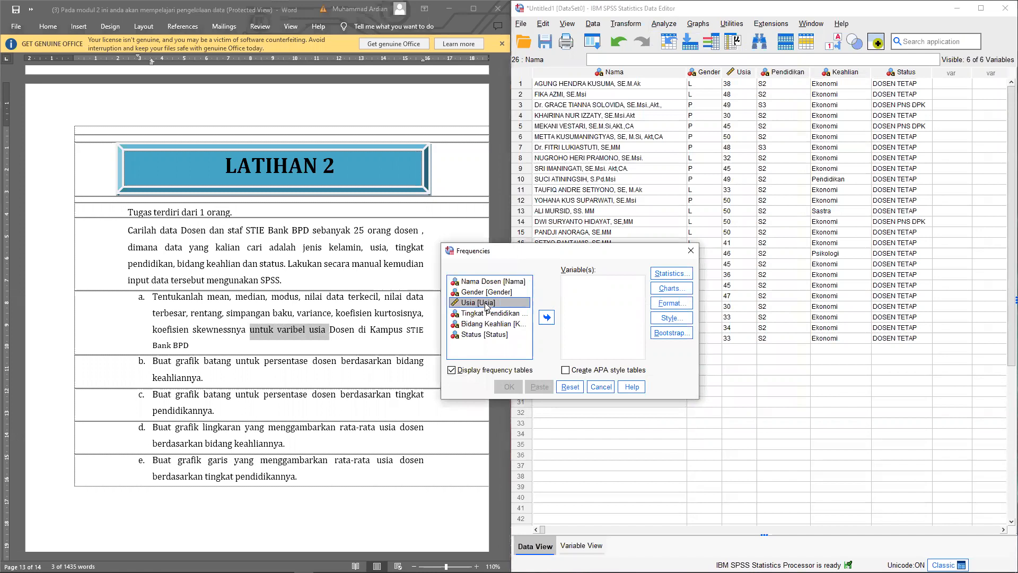
{"action": "left_click", "coordinate": [548, 317]}
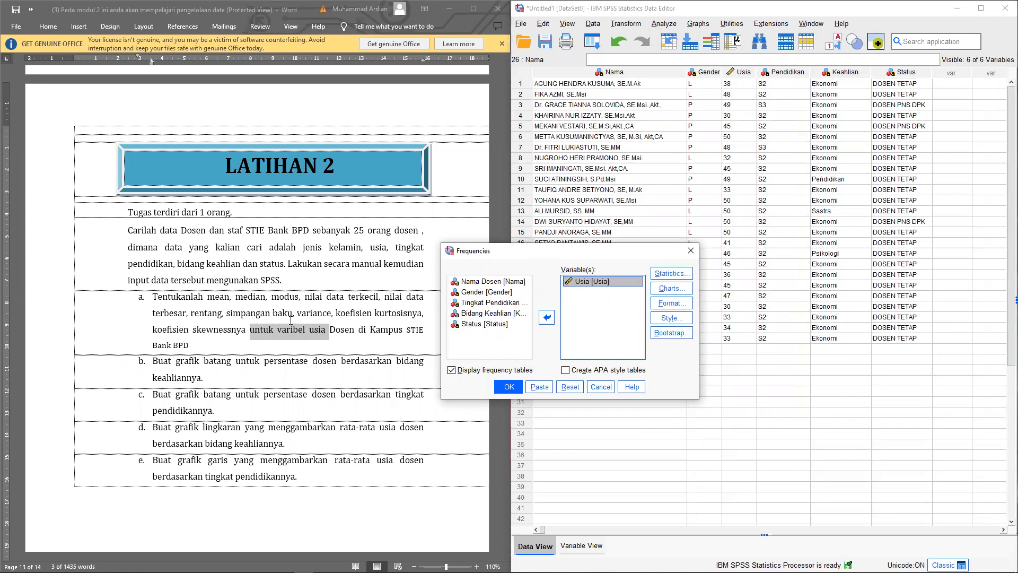
Include the mean, median and mode in the Frequencies statistics, following task a of Latihan 2.
{"action": "left_click_drag", "start_coordinate": [152, 296], "coordinate": [292, 314]}
{"action": "left_click_drag", "start_coordinate": [383, 314], "coordinate": [248, 332]}
{"action": "left_click", "coordinate": [635, 307]}
{"action": "left_click", "coordinate": [671, 275]}
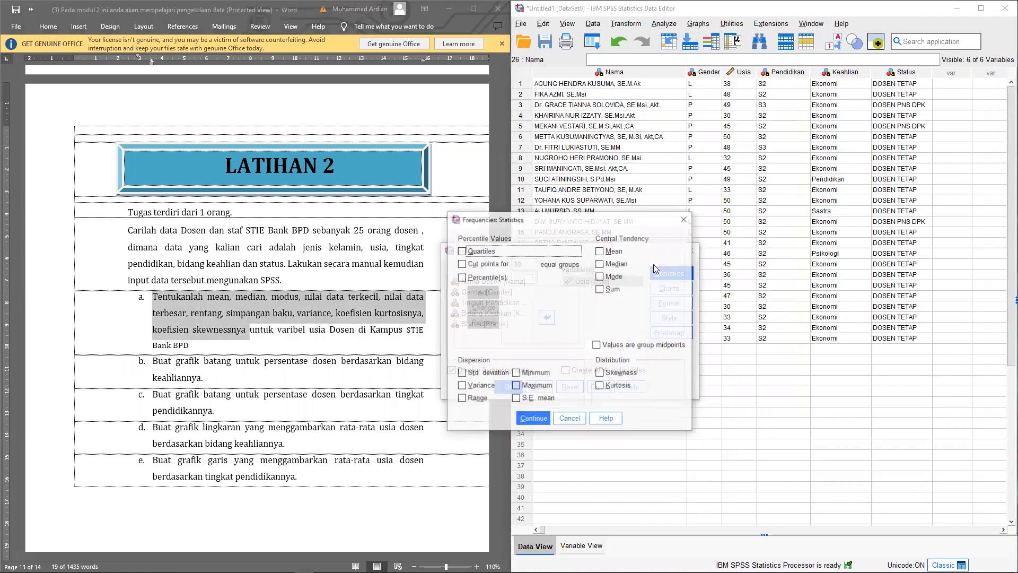
{"action": "left_click", "coordinate": [210, 298]}
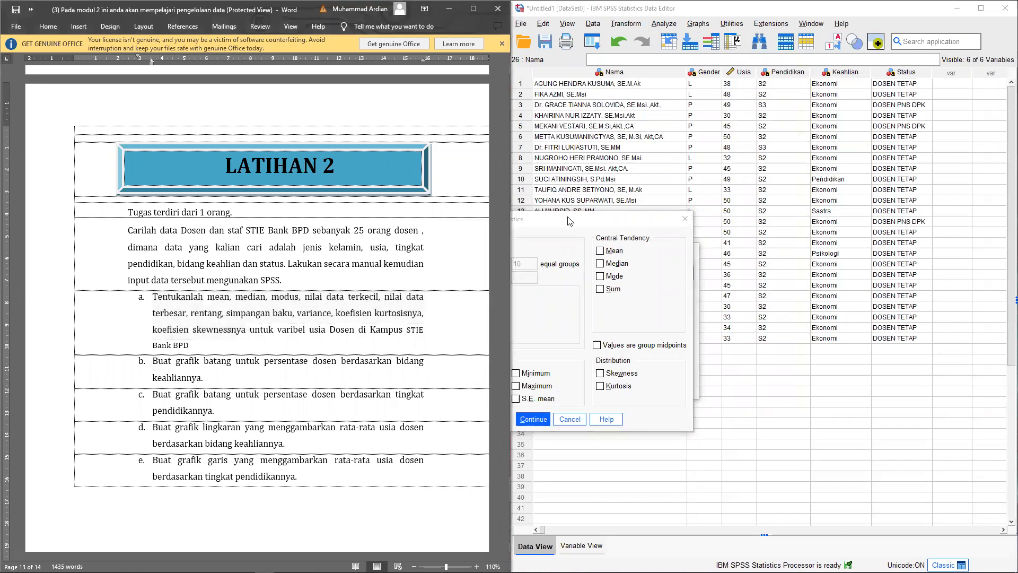
{"action": "left_click", "coordinate": [576, 221]}
{"action": "left_click_drag", "start_coordinate": [576, 220], "coordinate": [671, 221]}
{"action": "left_click_drag", "start_coordinate": [208, 299], "coordinate": [264, 302]}
{"action": "left_click", "coordinate": [694, 251]}
{"action": "left_click", "coordinate": [694, 265]}
{"action": "left_click", "coordinate": [695, 277]}
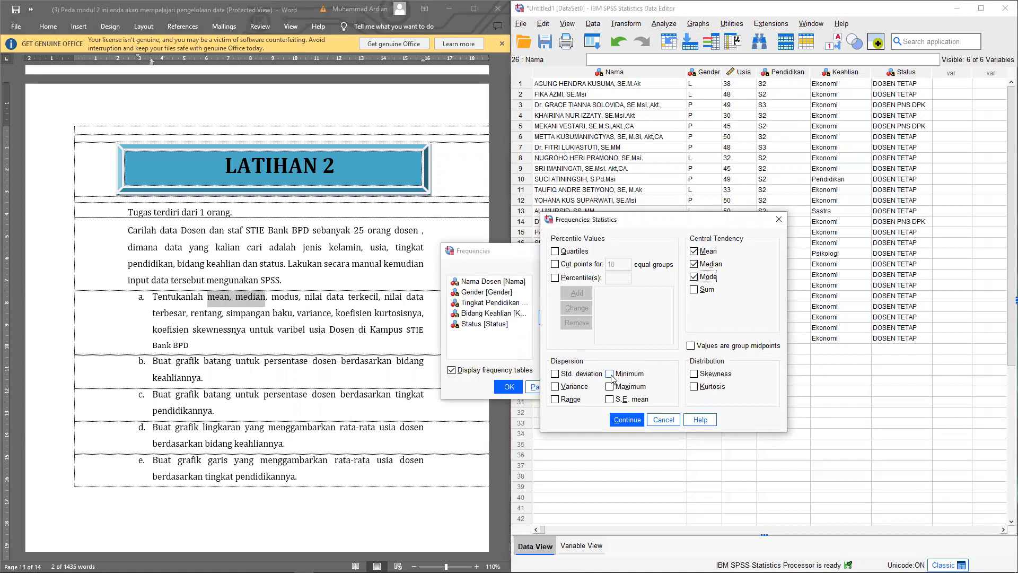
Include the minimum, maximum, range, standard deviation and variance as dispersion statistics.
{"action": "left_click", "coordinate": [611, 374]}
{"action": "left_click_drag", "start_coordinate": [385, 297], "coordinate": [180, 315]}
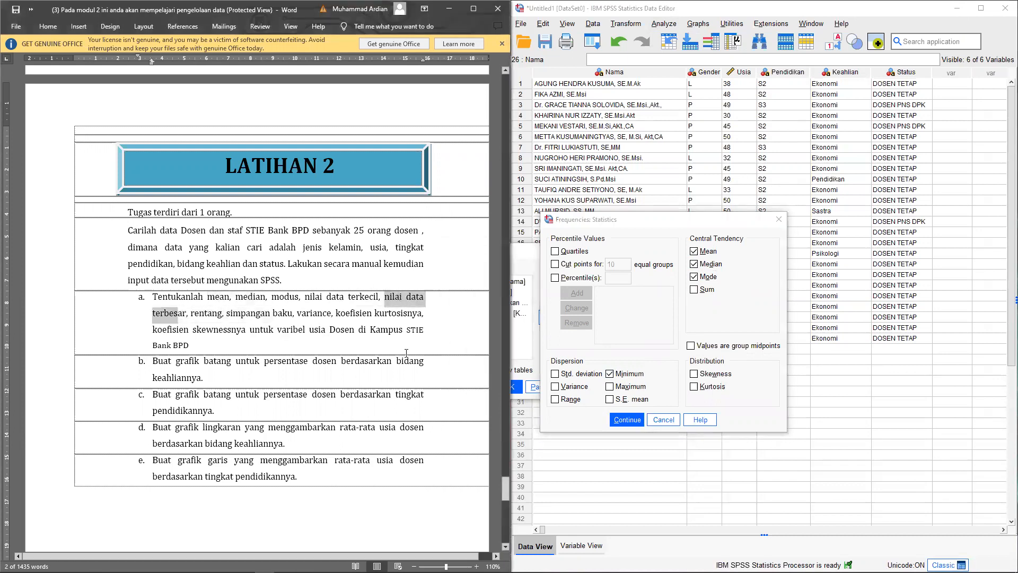
{"action": "left_click", "coordinate": [610, 387]}
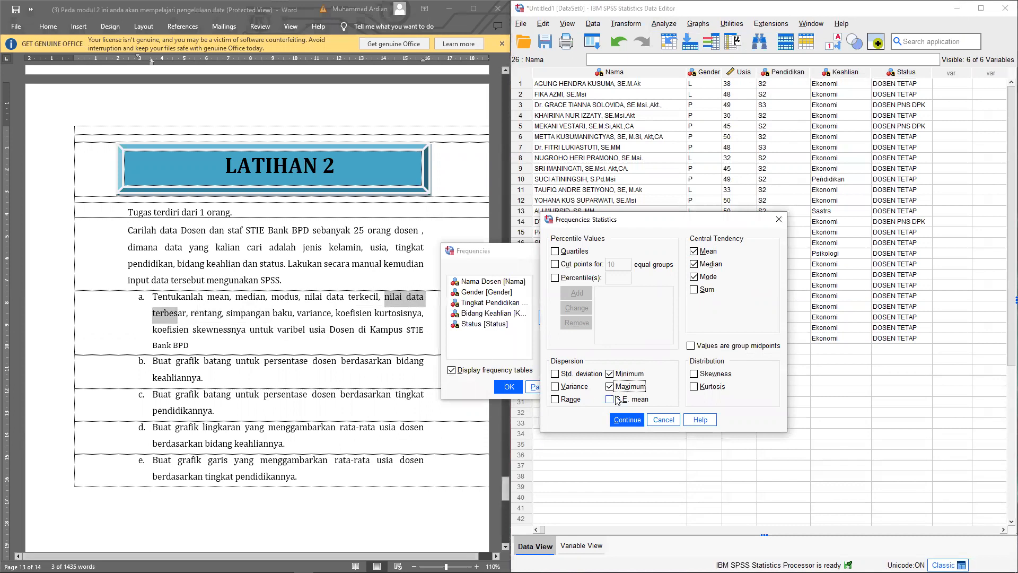
{"action": "left_click", "coordinate": [555, 400]}
{"action": "left_click", "coordinate": [225, 312]}
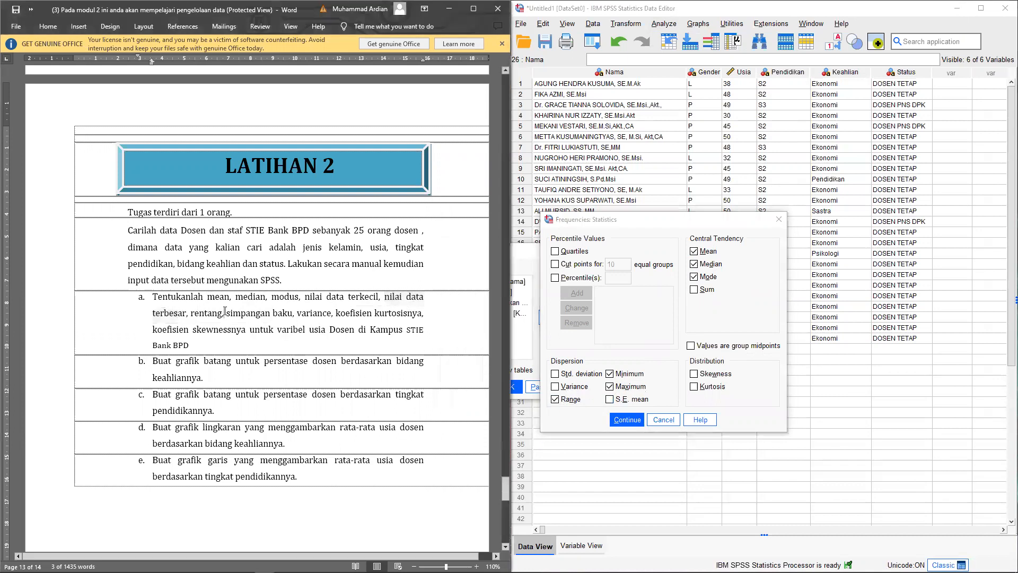
{"action": "left_click_drag", "start_coordinate": [225, 311], "coordinate": [292, 313]}
{"action": "left_click", "coordinate": [555, 374]}
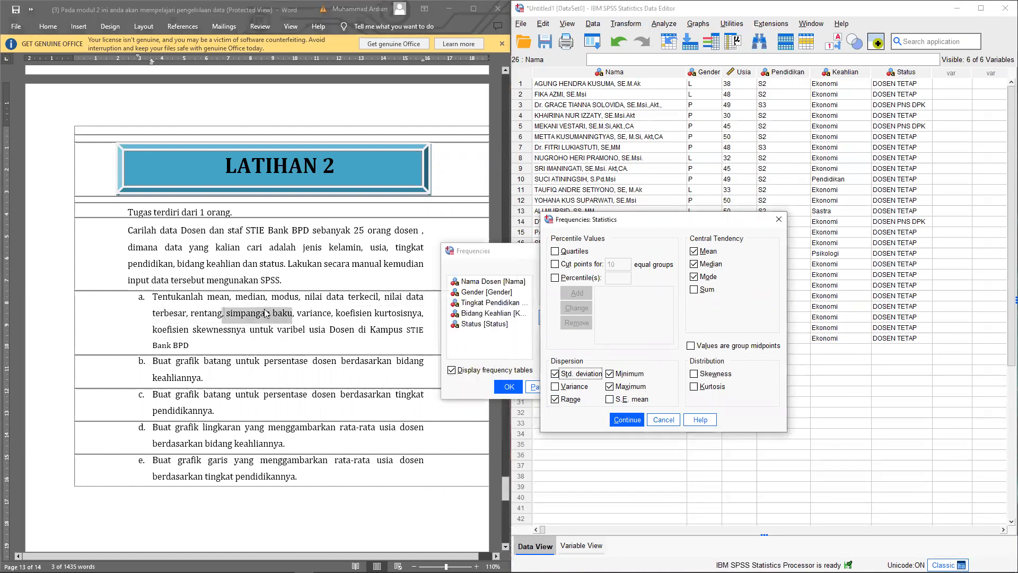
{"action": "left_click_drag", "start_coordinate": [297, 313], "coordinate": [327, 314]}
{"action": "left_click", "coordinate": [556, 387]}
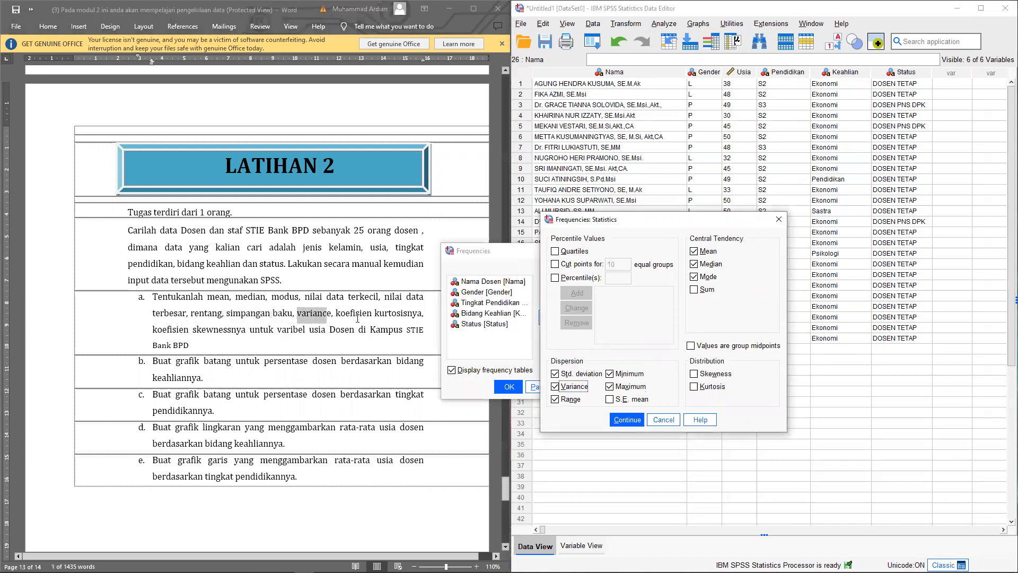
Include kurtosis and skewness in the statistics and run the Frequencies analysis with frequency tables displayed.
{"action": "left_click", "coordinate": [696, 387]}
{"action": "left_click_drag", "start_coordinate": [180, 332], "coordinate": [193, 346]}
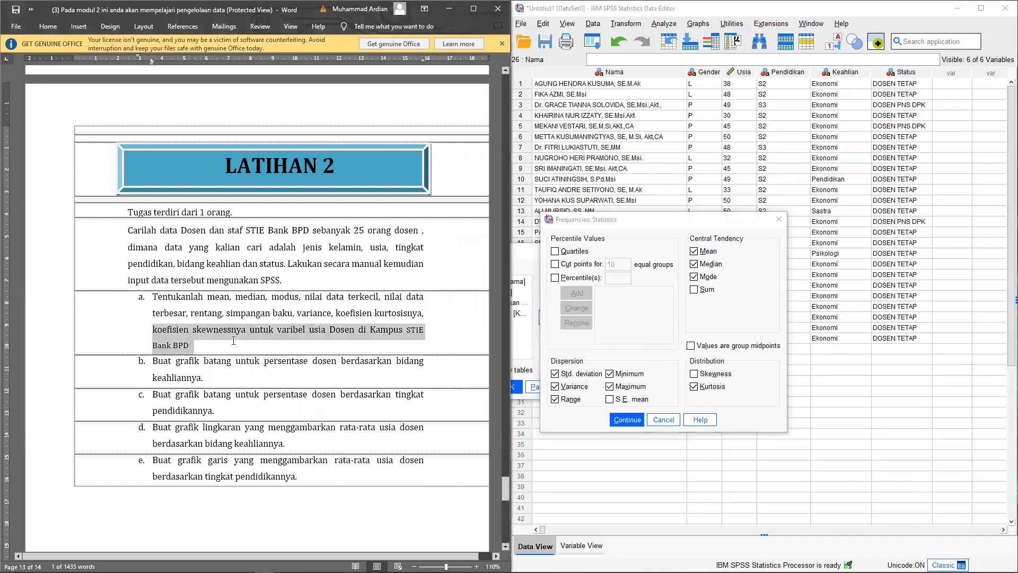
{"action": "left_click", "coordinate": [720, 375]}
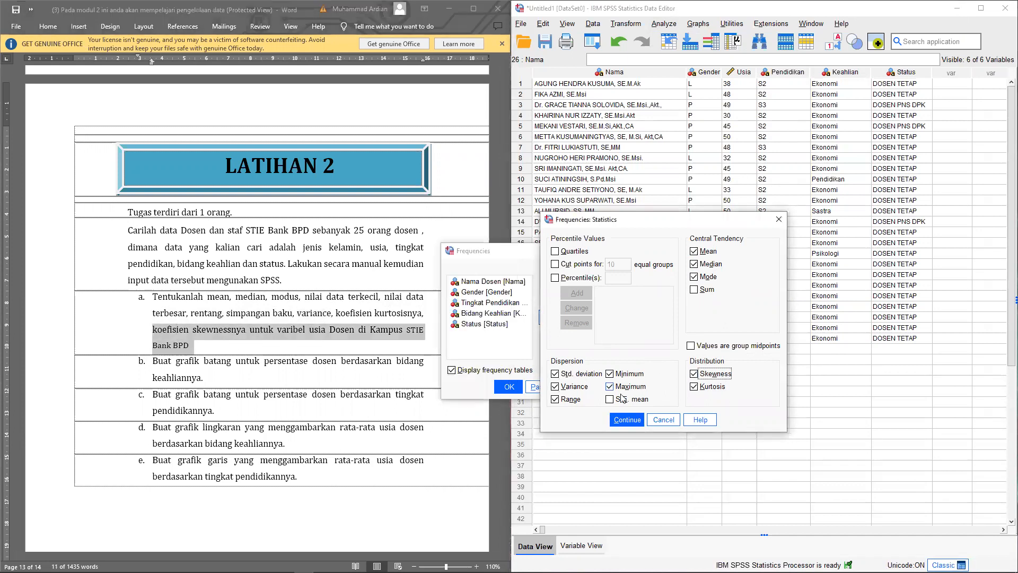
{"action": "left_click", "coordinate": [627, 420]}
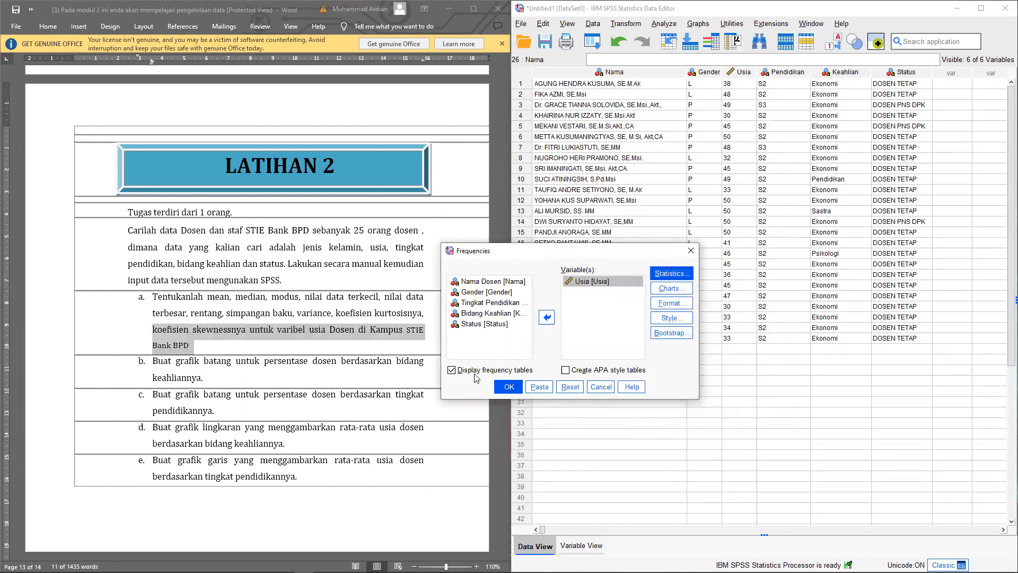
{"action": "left_click", "coordinate": [502, 387]}
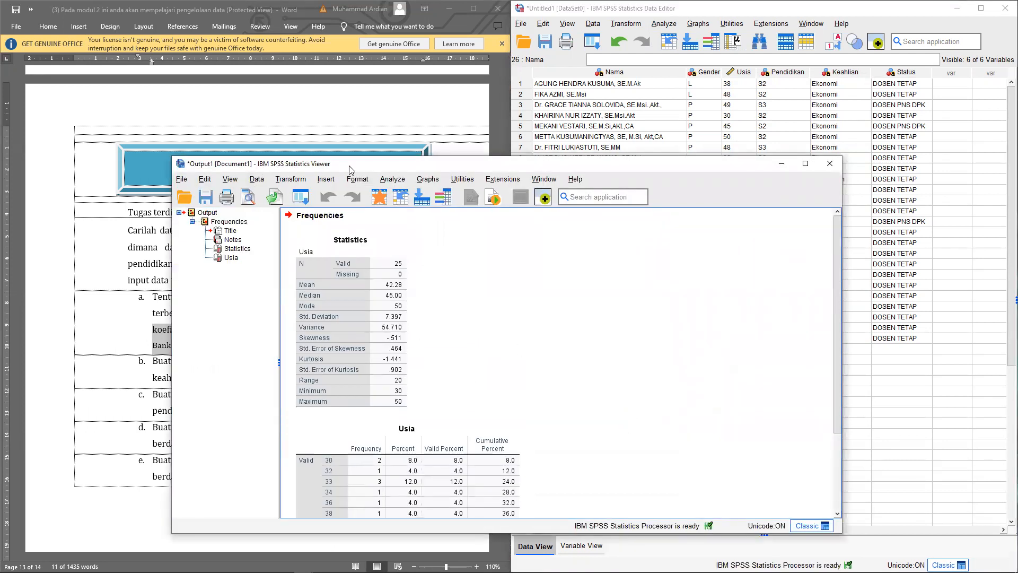
Move the output window clear of the Latihan 2 text and look through the Usia statistics and frequency tables.
{"action": "left_click_drag", "start_coordinate": [349, 170], "coordinate": [630, 139]}
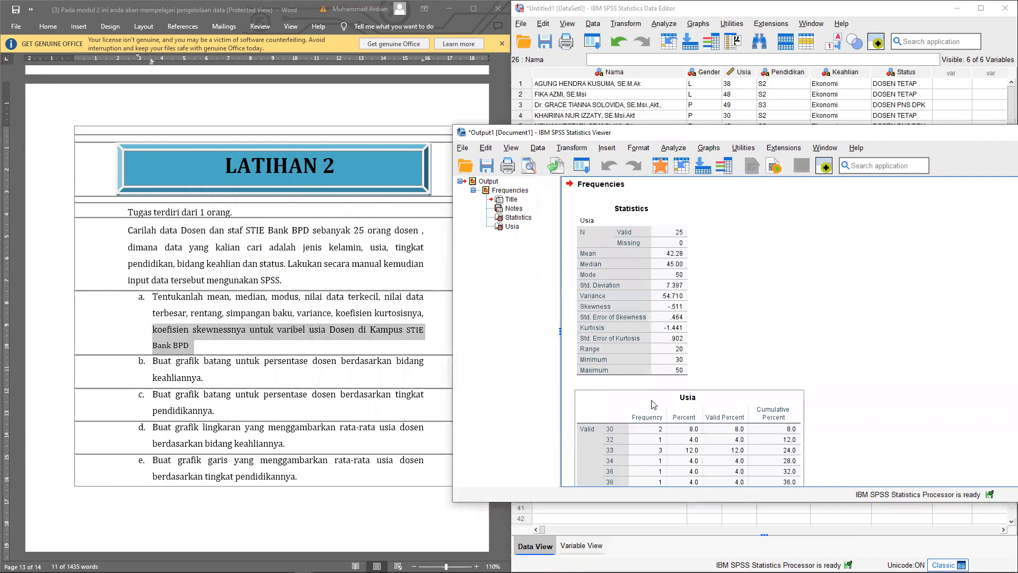
{"action": "scroll", "coordinate": [653, 405], "scroll_direction": "down", "scroll_amount": 5}
{"action": "scroll", "coordinate": [653, 405], "scroll_direction": "up", "scroll_amount": 5}
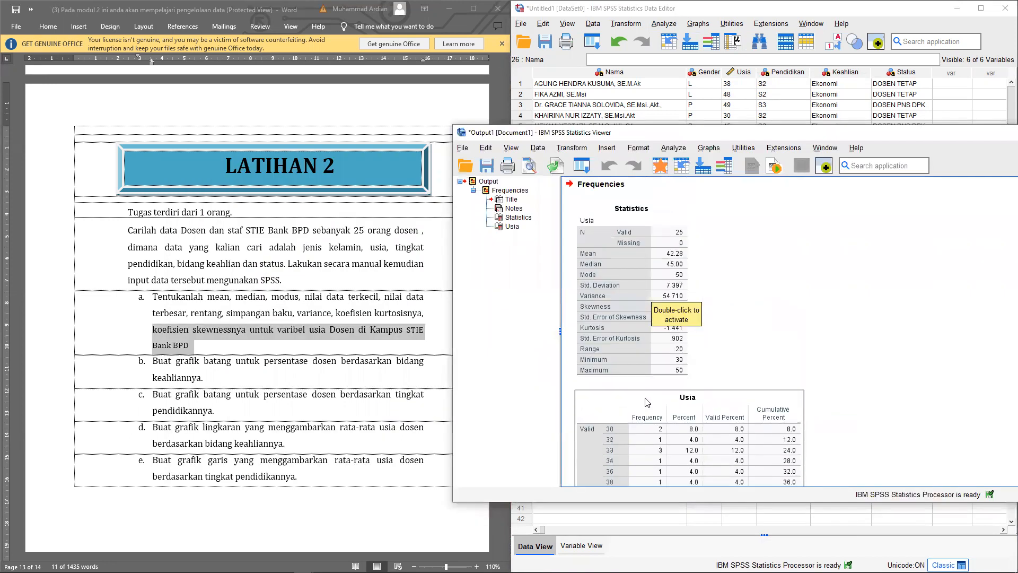
Compare each measure requested in task a of Latihan 2 with the Usia statistics and frequency tables in the output.
{"action": "left_click", "coordinate": [176, 315]}
{"action": "left_click_drag", "start_coordinate": [176, 315], "coordinate": [229, 298]}
{"action": "left_click", "coordinate": [671, 257]}
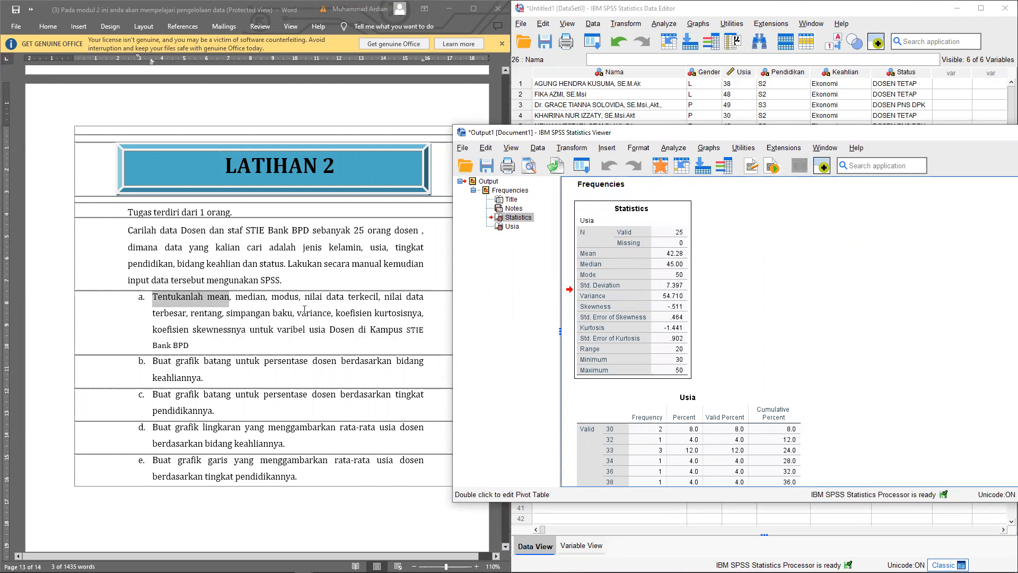
{"action": "left_click_drag", "start_coordinate": [235, 299], "coordinate": [279, 298]}
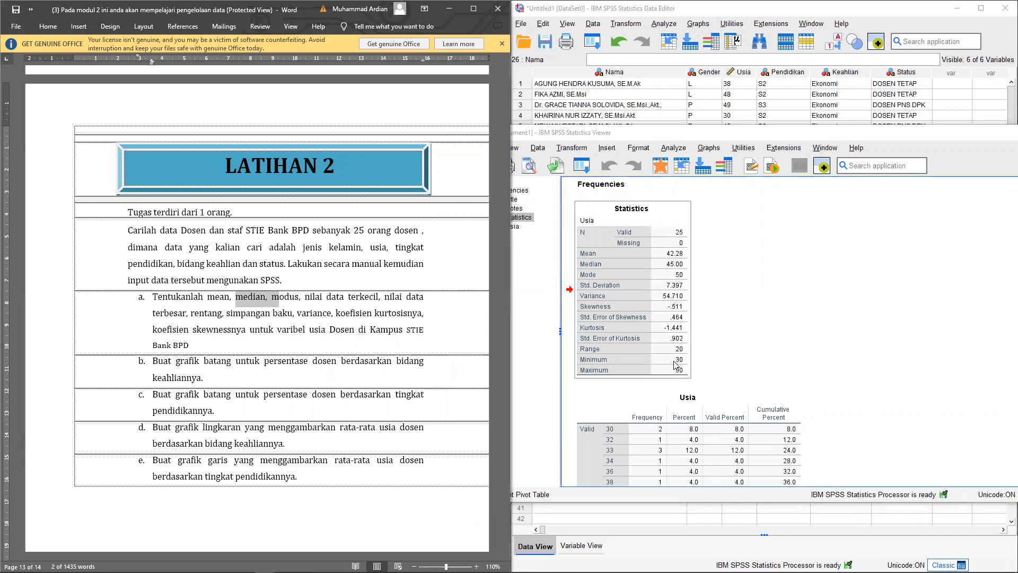
{"action": "left_click_drag", "start_coordinate": [153, 313], "coordinate": [187, 312]}
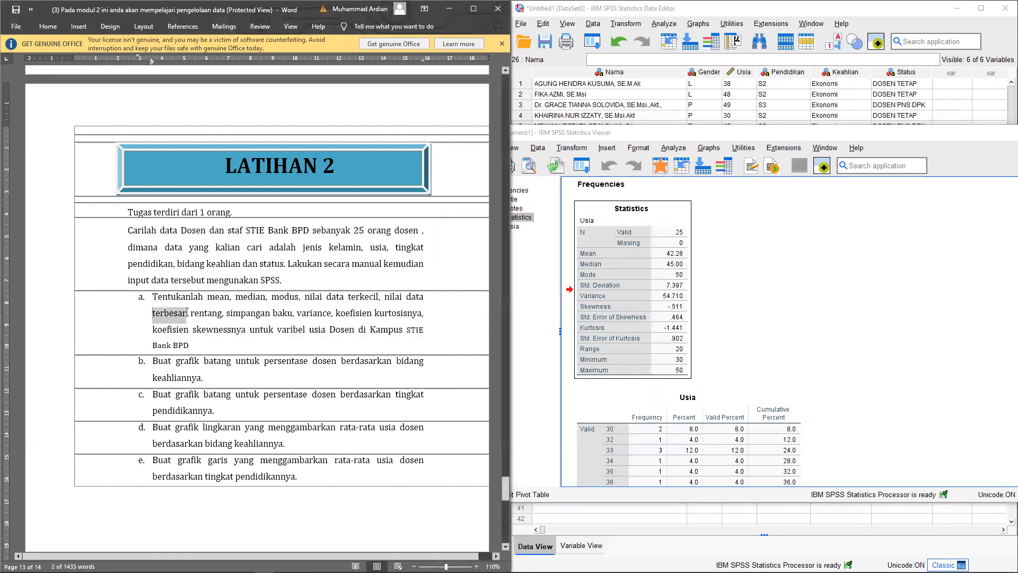
{"action": "left_click", "coordinate": [684, 372]}
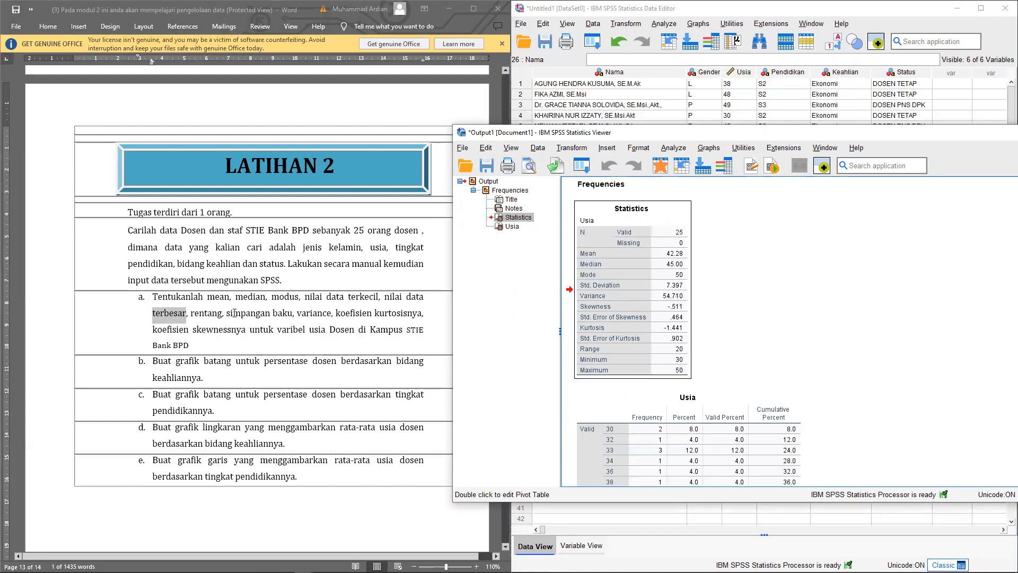
{"action": "left_click_drag", "start_coordinate": [299, 313], "coordinate": [331, 313]}
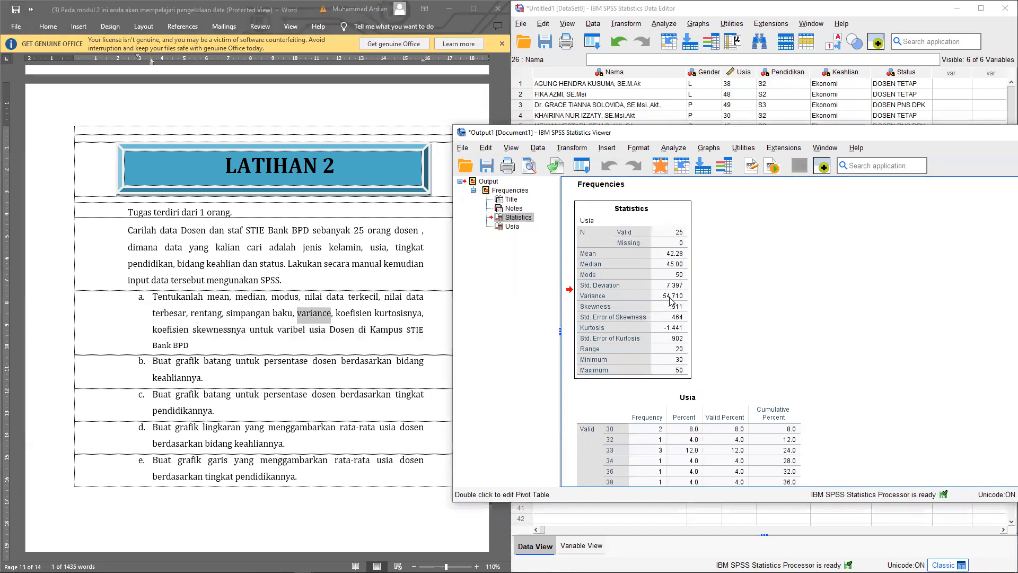
{"action": "left_click_drag", "start_coordinate": [335, 313], "coordinate": [430, 312]}
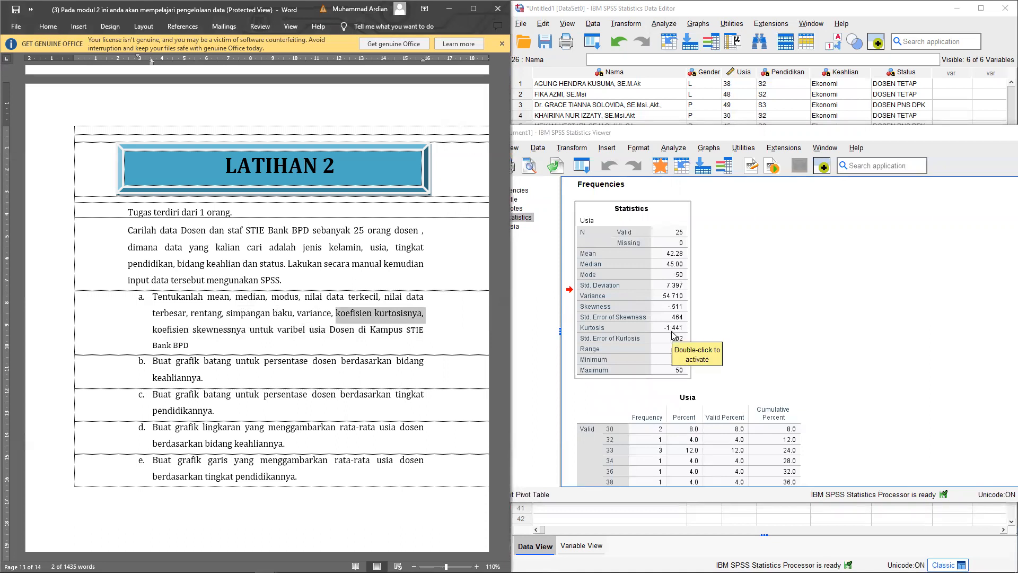
{"action": "left_click_drag", "start_coordinate": [153, 335], "coordinate": [250, 329]}
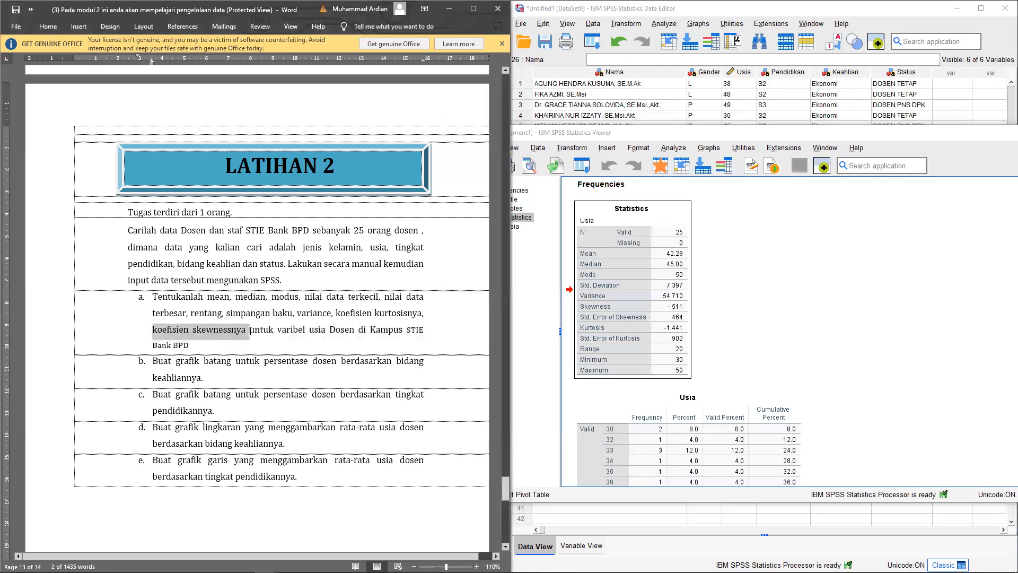
{"action": "left_click", "coordinate": [672, 313]}
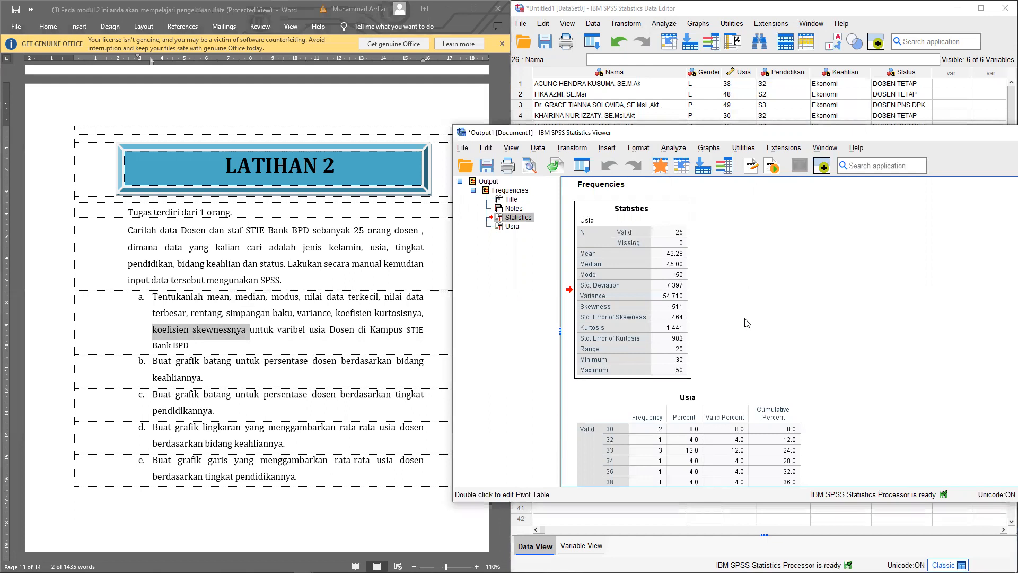
{"action": "scroll", "coordinate": [743, 348], "scroll_direction": "down", "scroll_amount": 3}
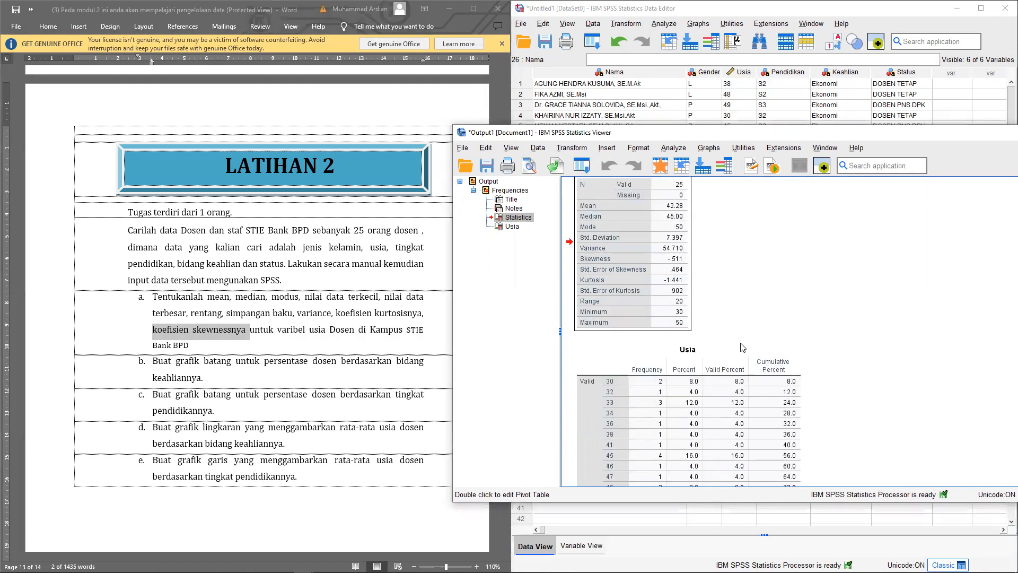
{"action": "scroll", "coordinate": [741, 348], "scroll_direction": "down", "scroll_amount": 4}
{"action": "scroll", "coordinate": [742, 348], "scroll_direction": "up", "scroll_amount": 7}
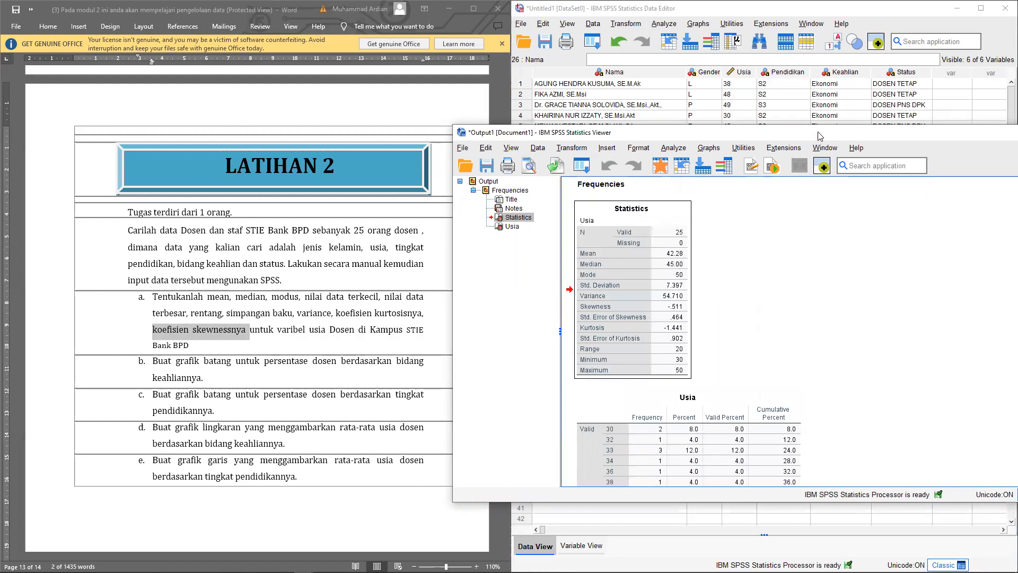
Close the Frequencies output window without saving it.
{"action": "left_click_drag", "start_coordinate": [818, 132], "coordinate": [629, 162]}
{"action": "left_click", "coordinate": [923, 162]}
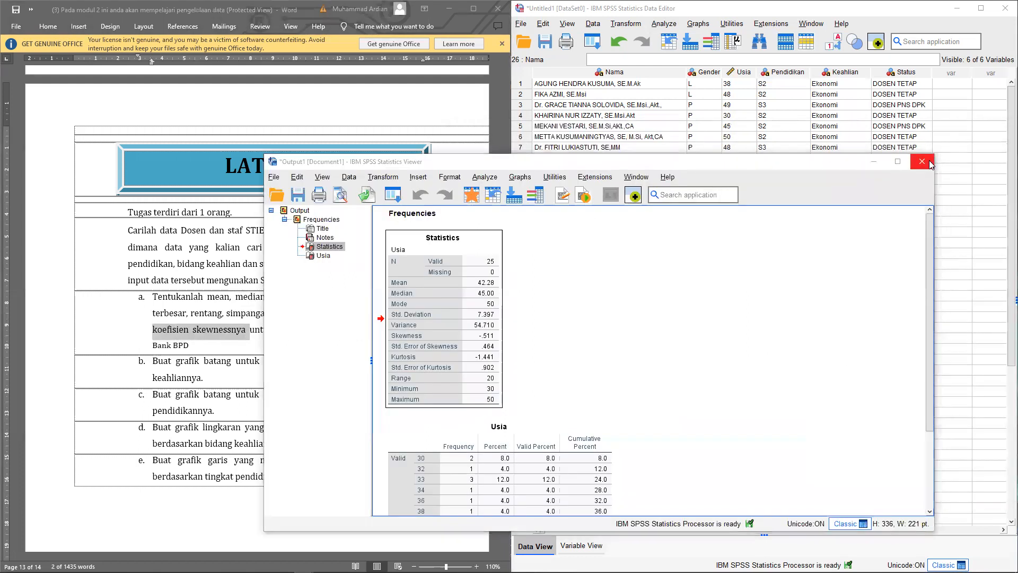
{"action": "left_click", "coordinate": [599, 363]}
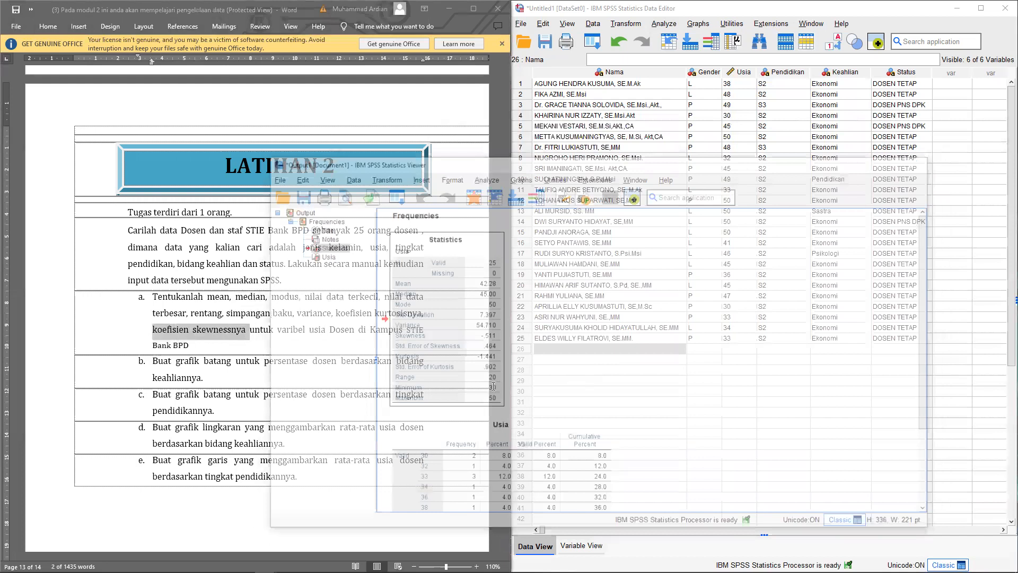
Following task b of Latihan 2, start defining a simple bar chart with summaries for groups of cases.
{"action": "left_click_drag", "start_coordinate": [155, 363], "coordinate": [390, 367]}
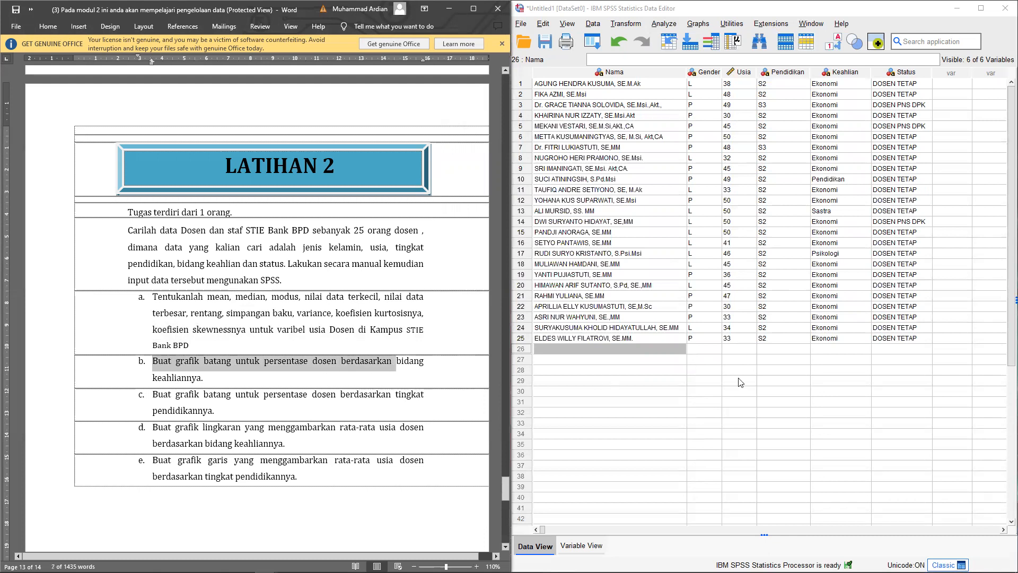
{"action": "left_click", "coordinate": [798, 370]}
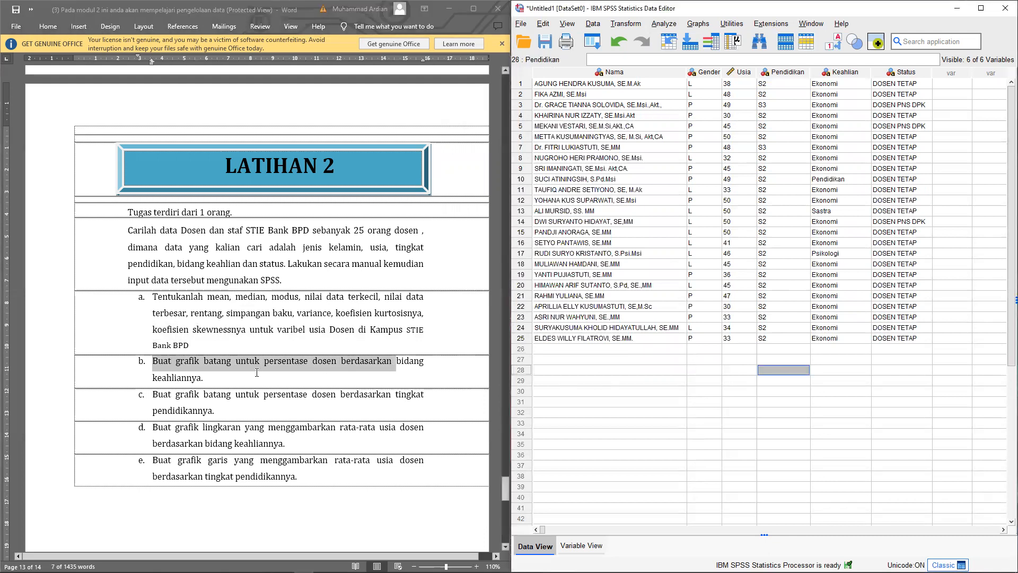
{"action": "triple_click", "coordinate": [214, 378]}
{"action": "left_click", "coordinate": [740, 401]}
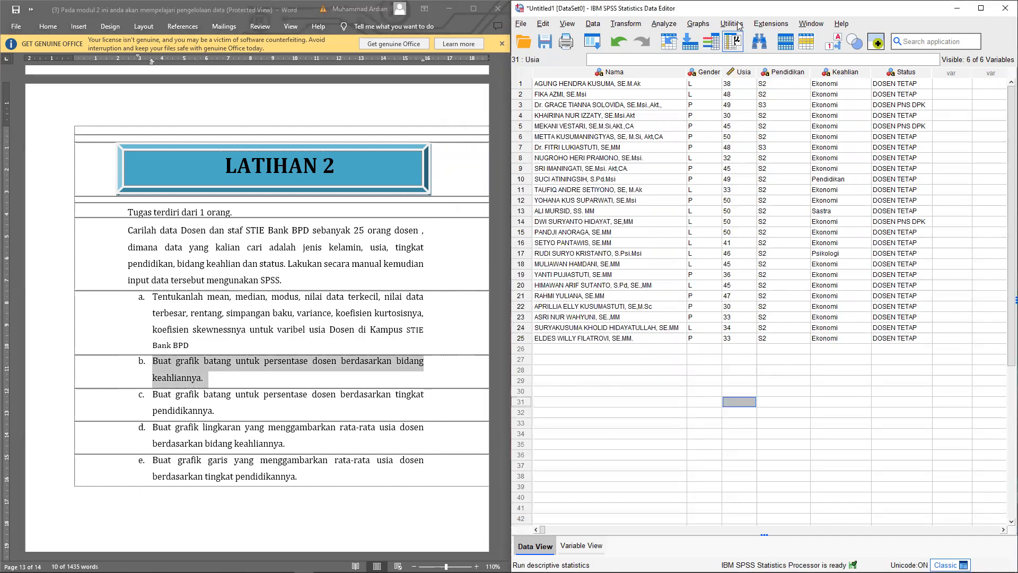
{"action": "left_click", "coordinate": [699, 24]}
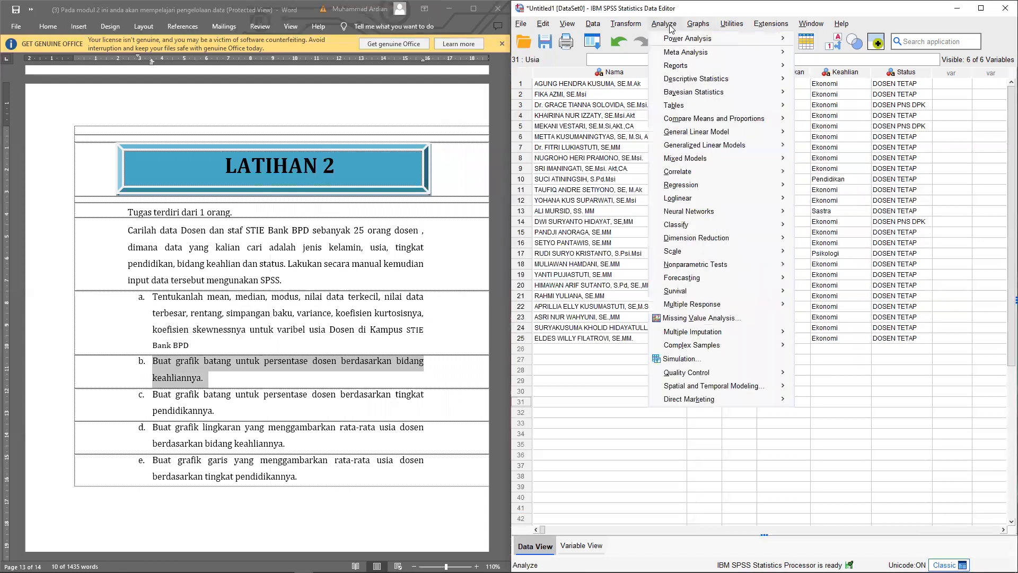
{"action": "left_click", "coordinate": [695, 26]}
{"action": "left_click", "coordinate": [693, 25]}
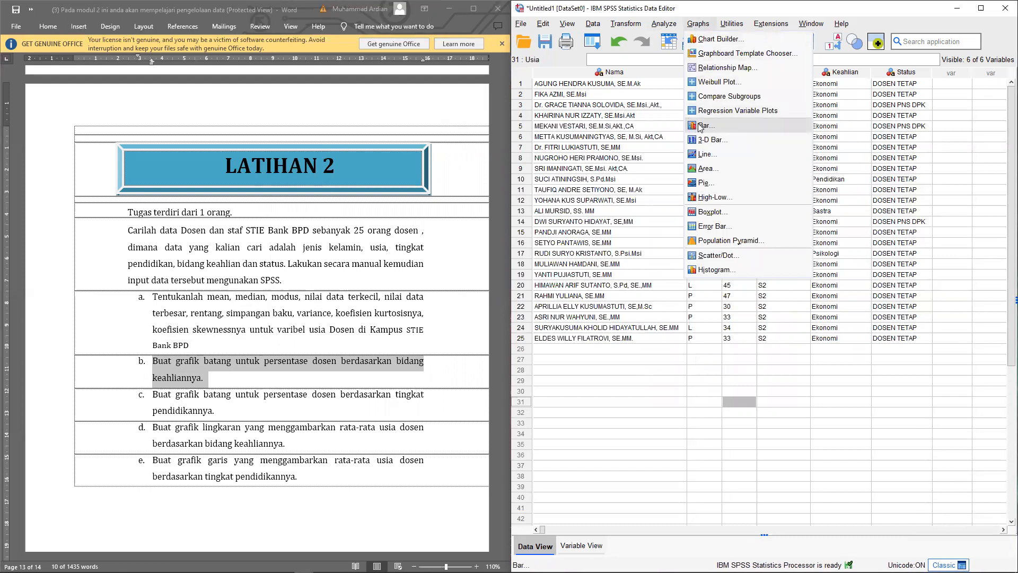
{"action": "left_click", "coordinate": [701, 127]}
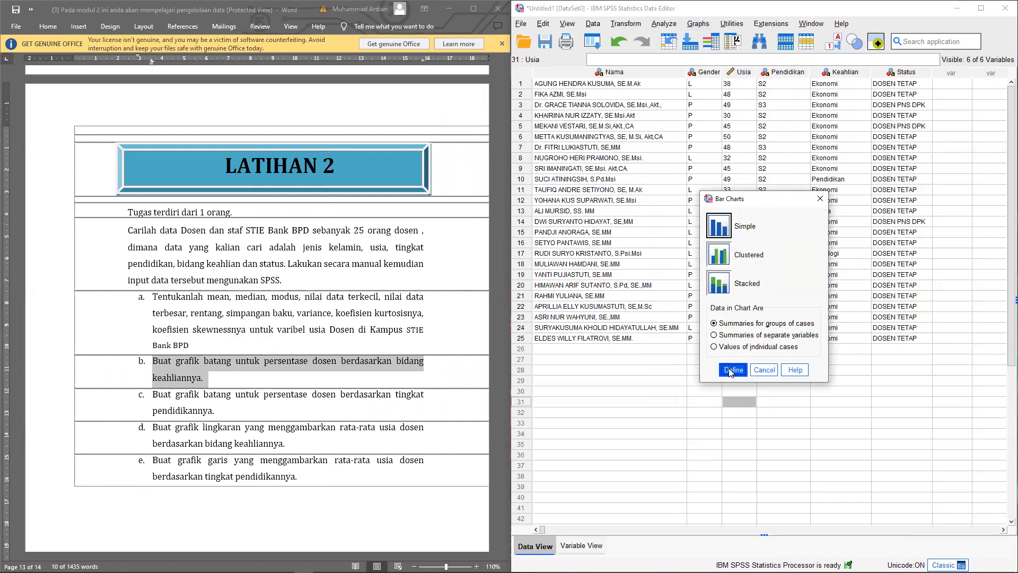
{"action": "left_click", "coordinate": [730, 324]}
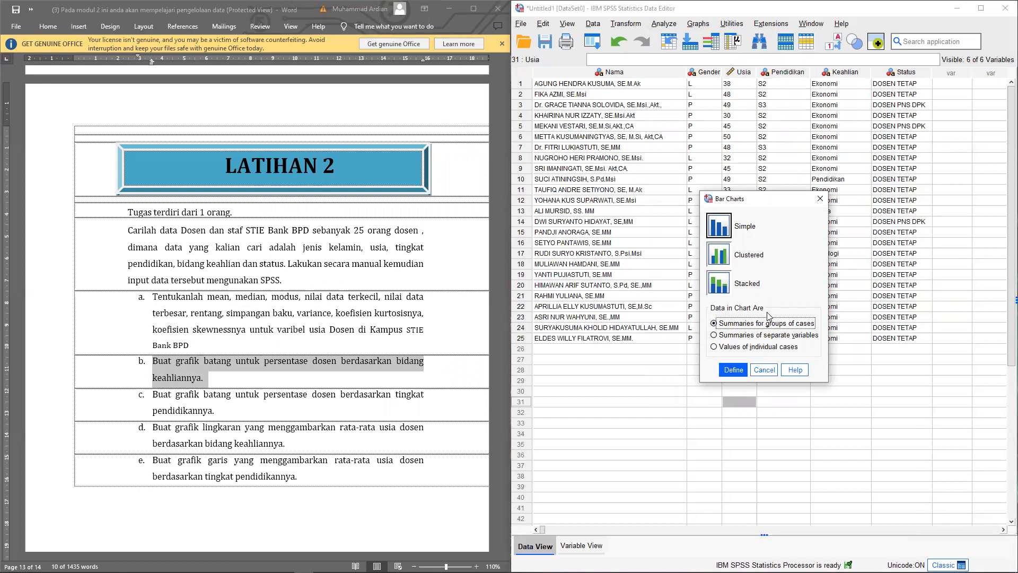
{"action": "left_click", "coordinate": [729, 322]}
{"action": "left_click", "coordinate": [734, 370]}
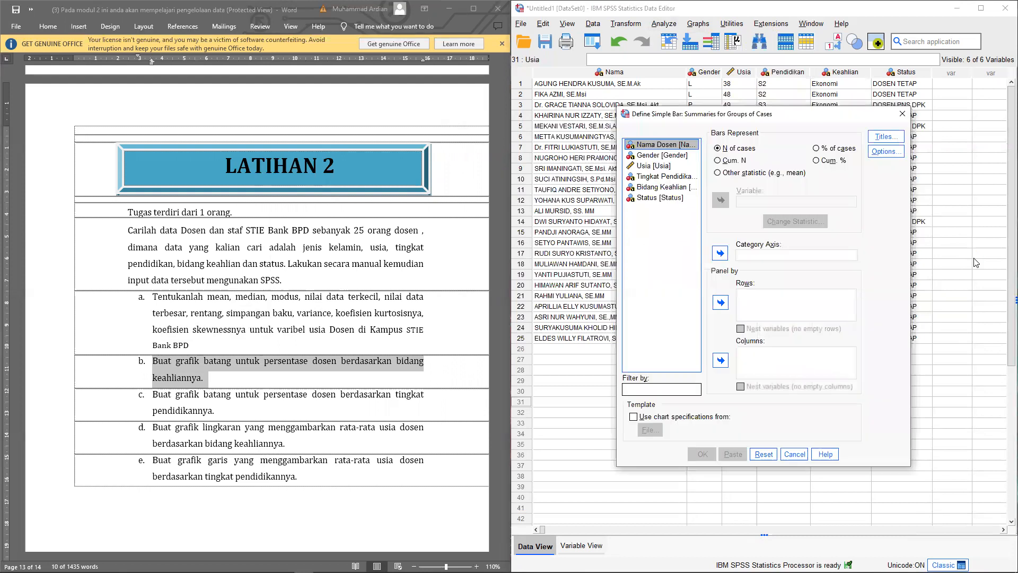
Set the bars to represent % of cases, as task b asks for percentages.
{"action": "left_click", "coordinate": [218, 366]}
{"action": "left_click_drag", "start_coordinate": [200, 365], "coordinate": [328, 366]}
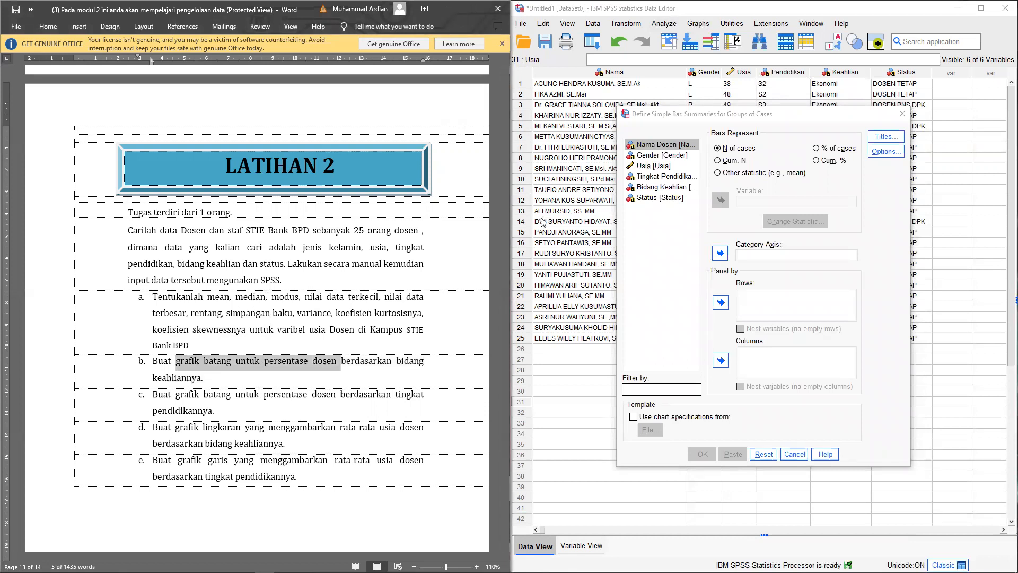
{"action": "left_click", "coordinate": [819, 152]}
{"action": "left_click", "coordinate": [841, 150]}
{"action": "left_click", "coordinate": [838, 147]}
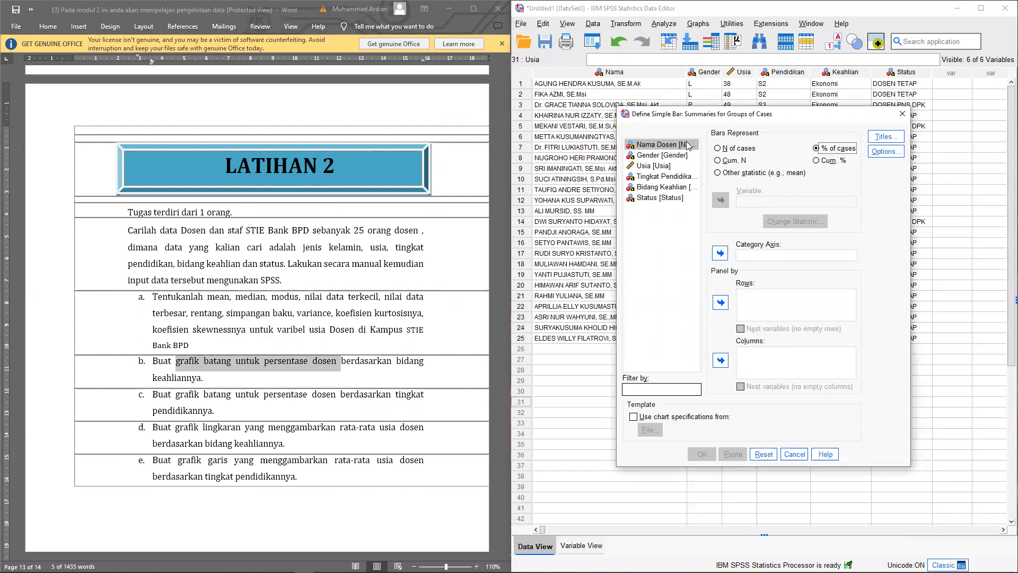
Use Bidang Keahlian as the category axis, generate the bar chart, and move the output window off the exercise text.
{"action": "left_click_drag", "start_coordinate": [369, 361], "coordinate": [223, 376]}
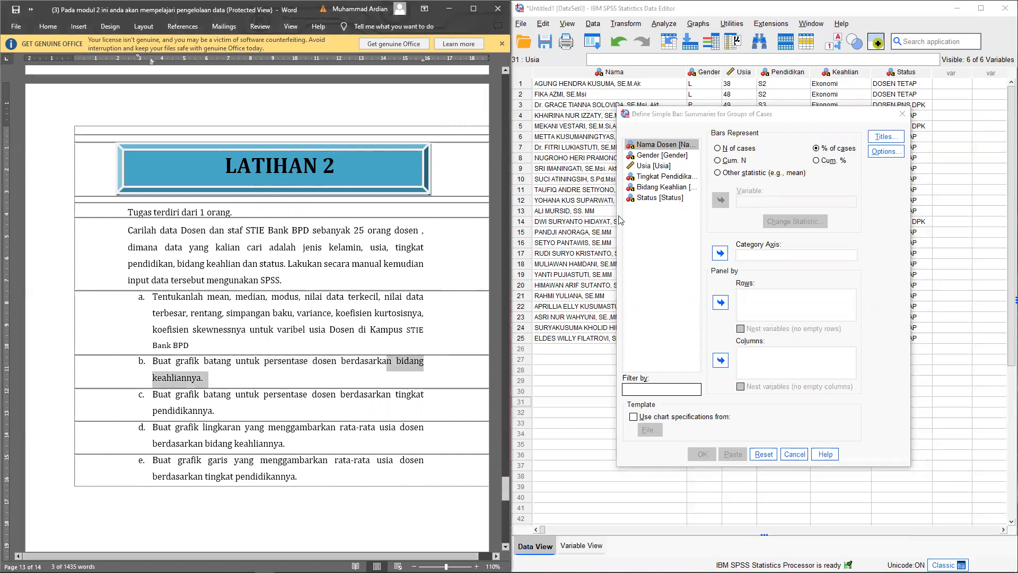
{"action": "left_click", "coordinate": [660, 187]}
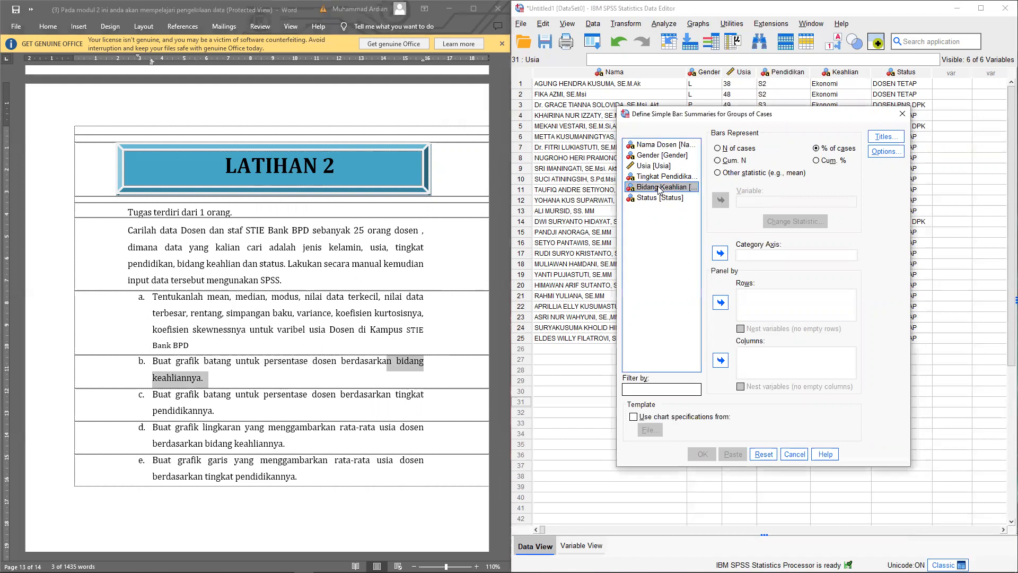
{"action": "left_click", "coordinate": [720, 253]}
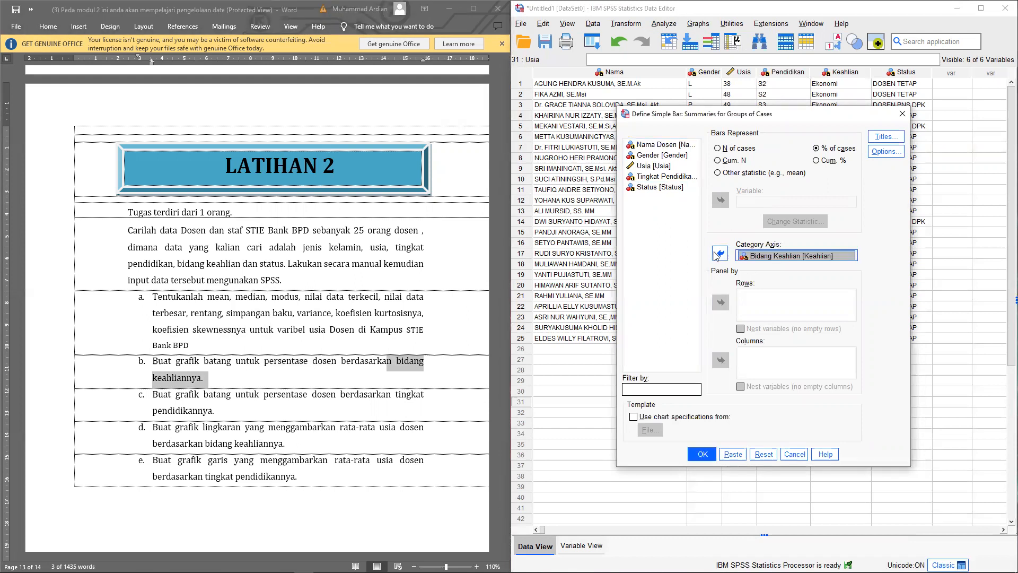
{"action": "left_click", "coordinate": [698, 455]}
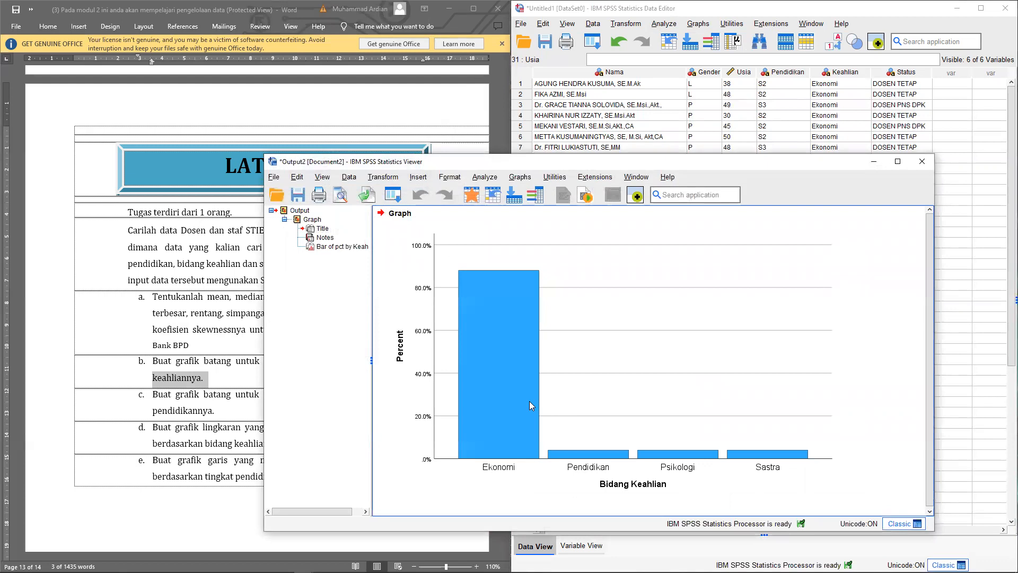
{"action": "left_click_drag", "start_coordinate": [398, 164], "coordinate": [513, 170]}
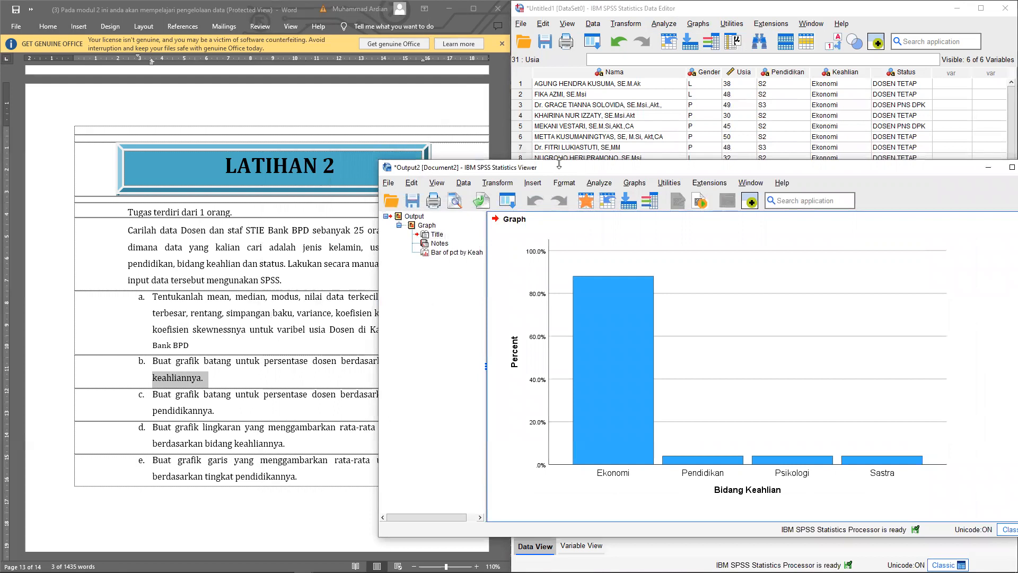
{"action": "left_click_drag", "start_coordinate": [559, 164], "coordinate": [618, 150]}
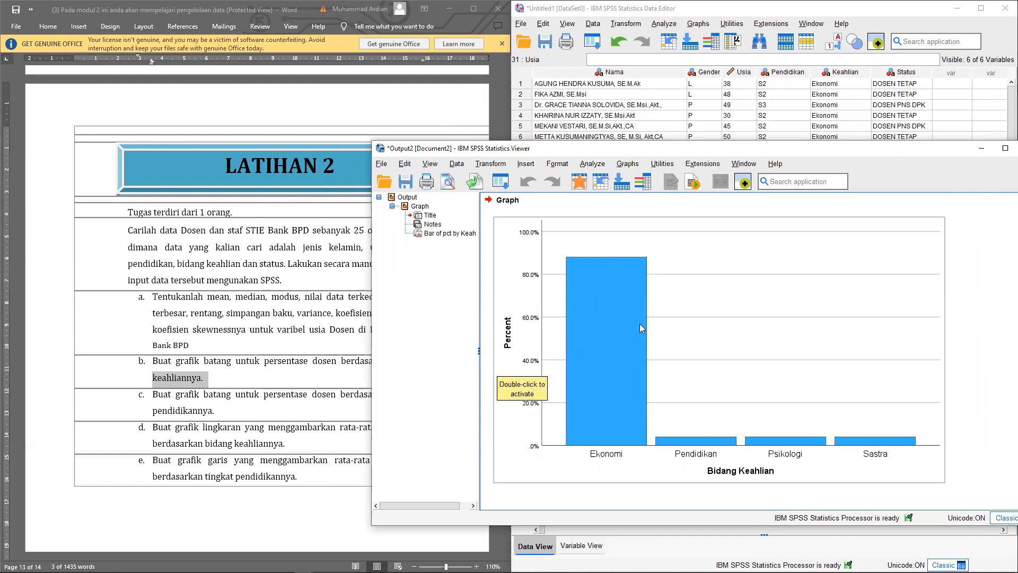
Open the Bidang Keahlian bar chart in the Chart Editor and show Percent data labels on all its bars.
{"action": "left_click", "coordinate": [742, 343]}
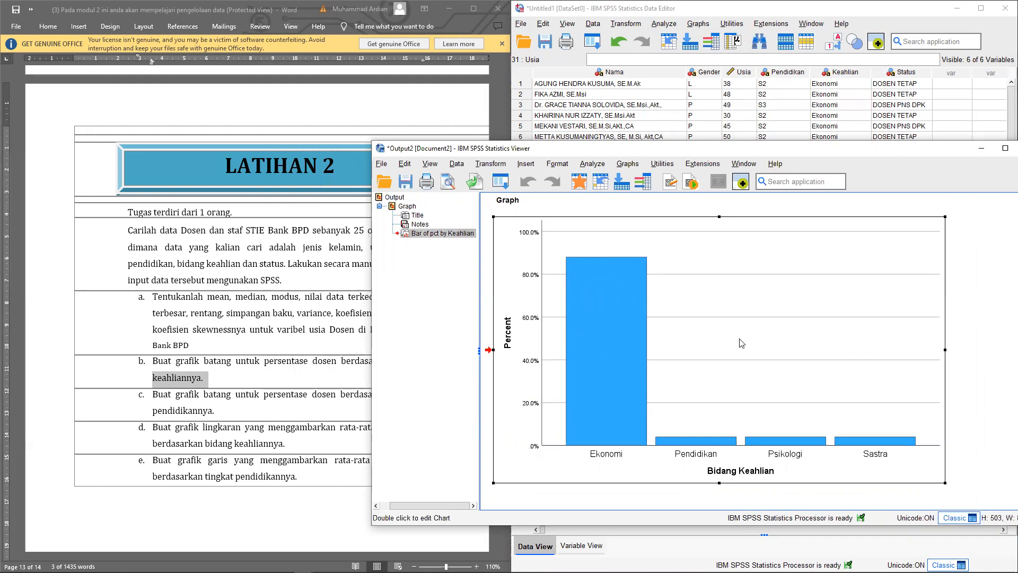
{"action": "double_click", "coordinate": [742, 343]}
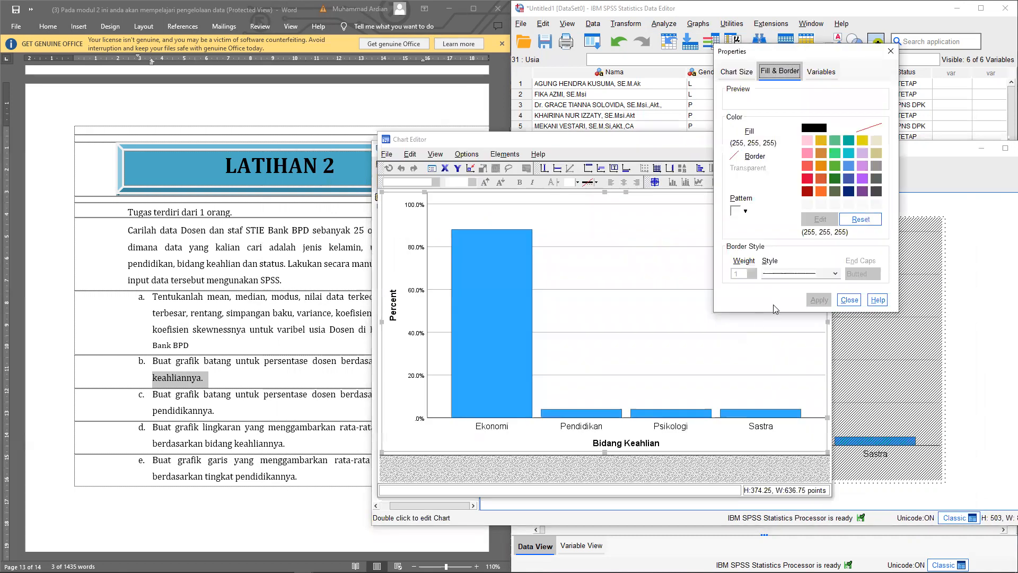
{"action": "left_click", "coordinate": [517, 265]}
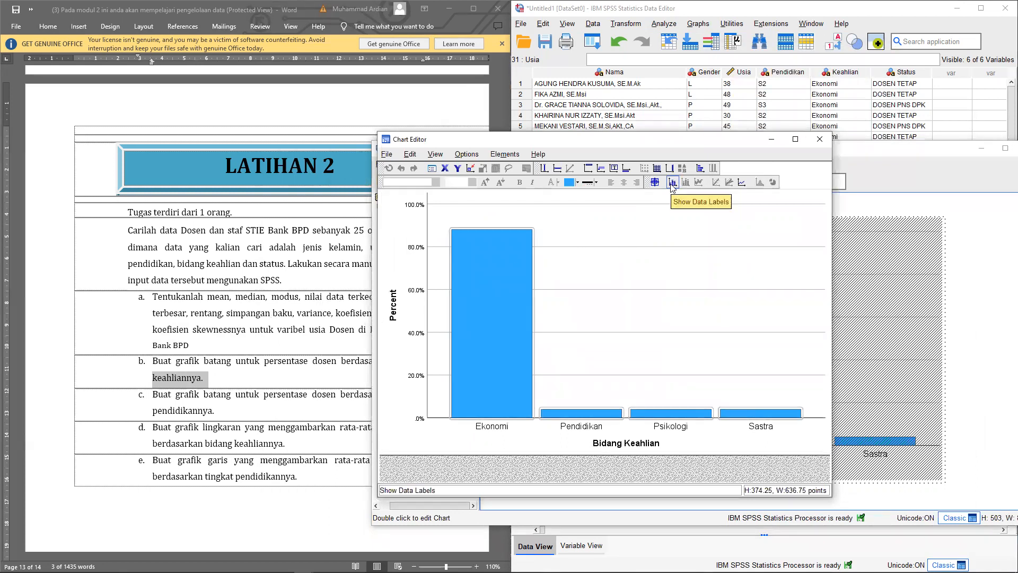
{"action": "left_click", "coordinate": [610, 327]}
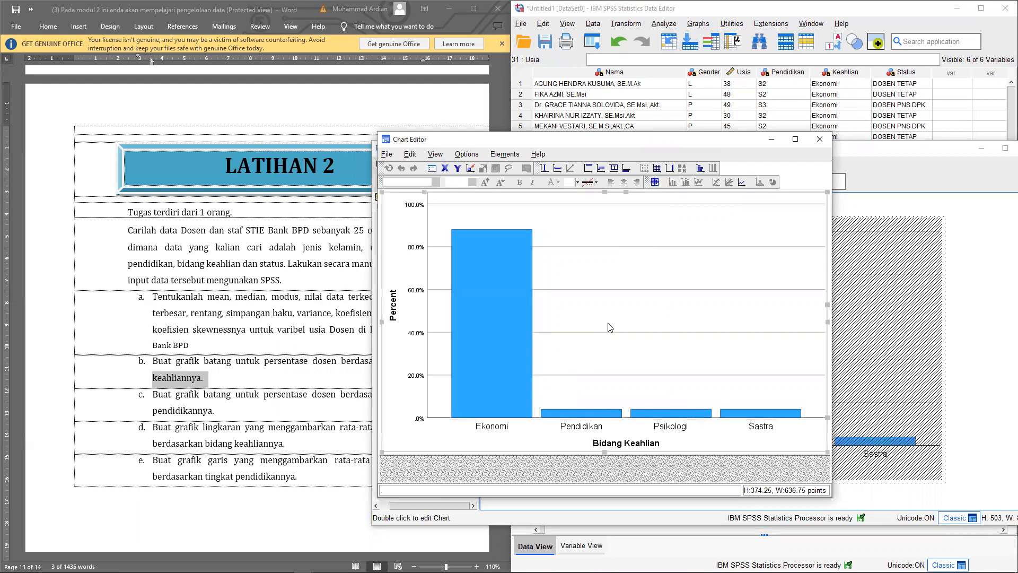
{"action": "left_click", "coordinate": [503, 328]}
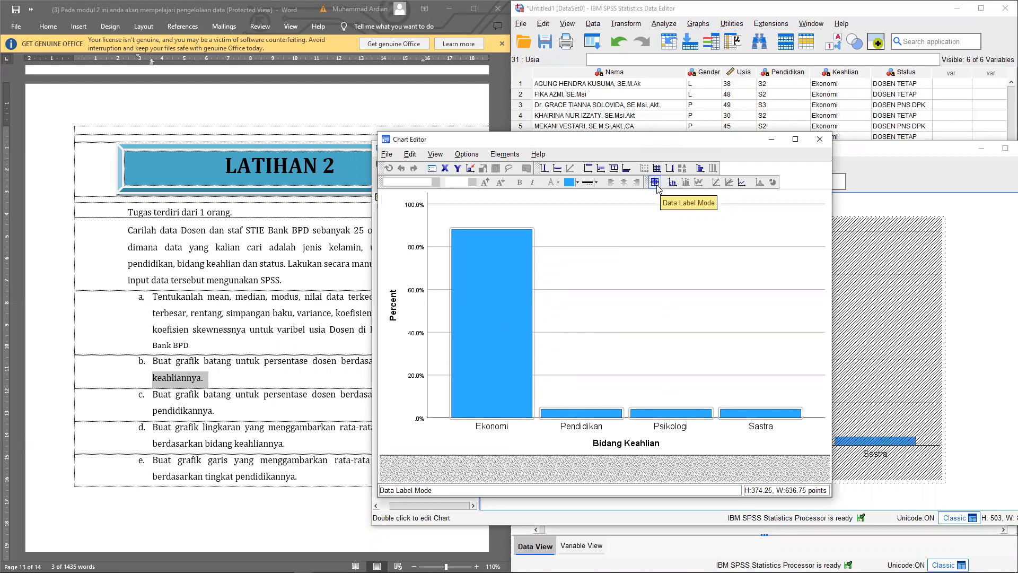
{"action": "left_click", "coordinate": [671, 186]}
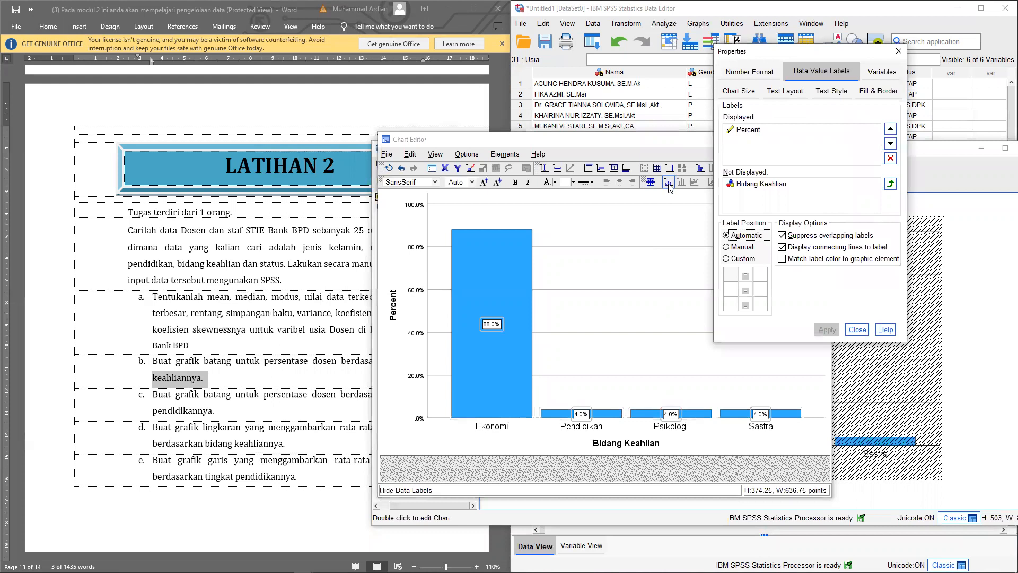
{"action": "left_click", "coordinate": [900, 50]}
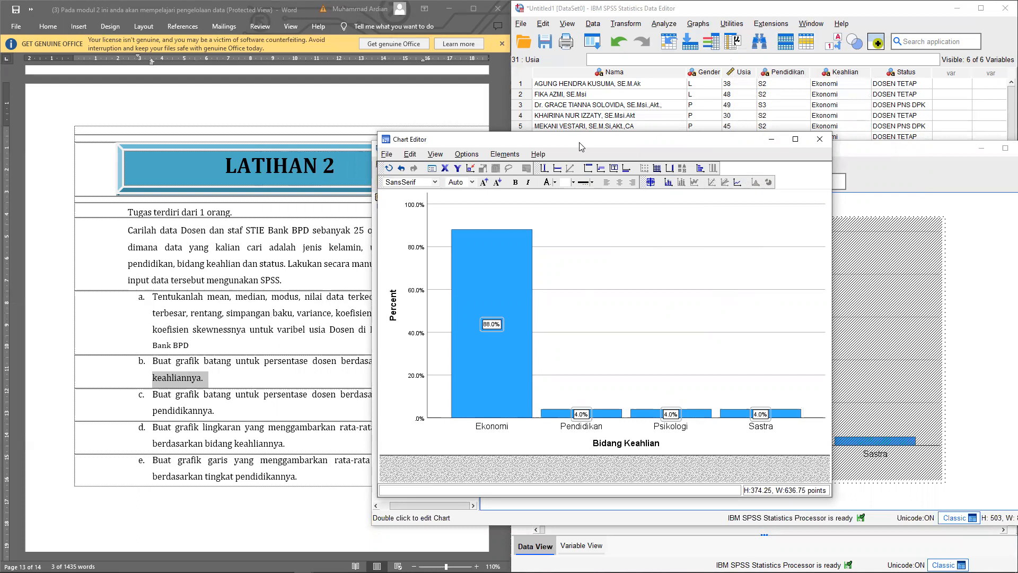
Close the Chart Editor and the Bidang Keahlian bar chart output without saving the output.
{"action": "left_click_drag", "start_coordinate": [603, 143], "coordinate": [628, 144]}
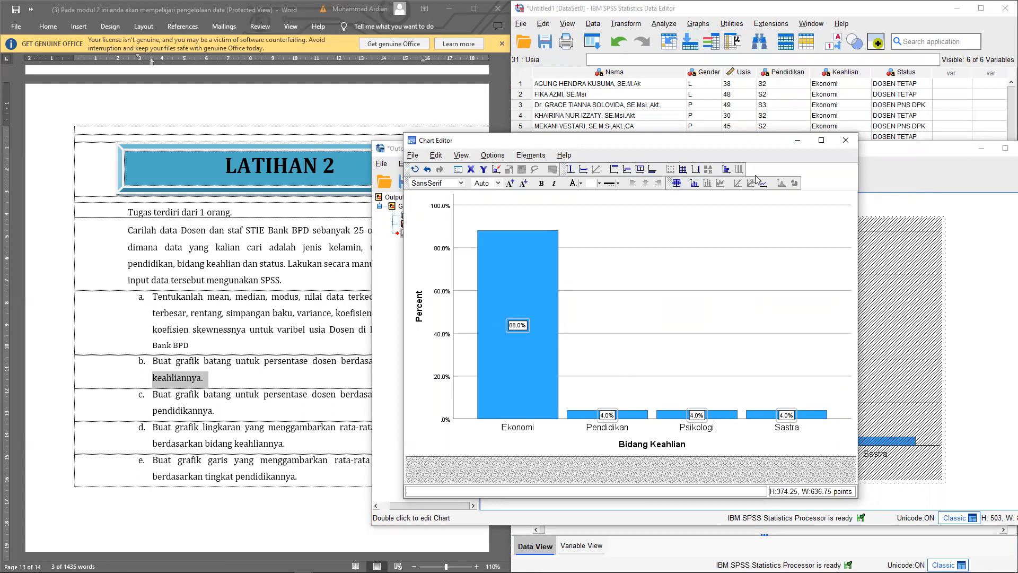
{"action": "left_click", "coordinate": [856, 141]}
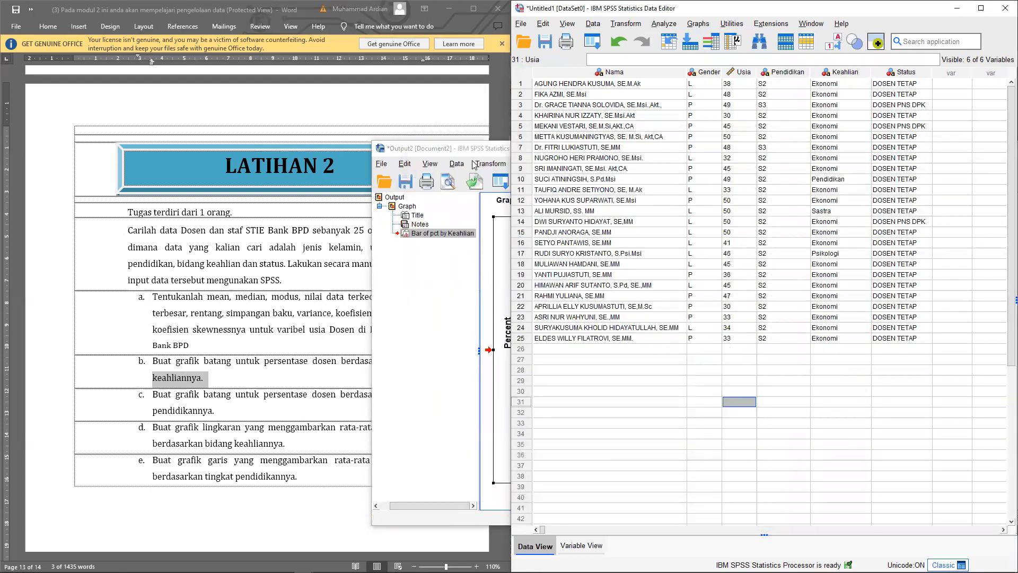
{"action": "left_click_drag", "start_coordinate": [936, 155], "coordinate": [779, 176]}
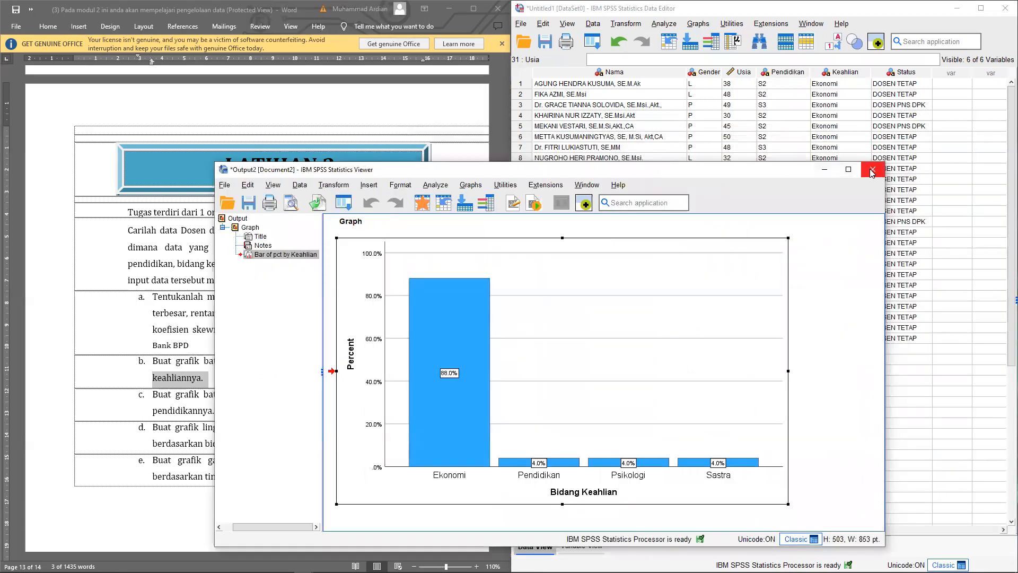
{"action": "left_click", "coordinate": [873, 169]}
{"action": "left_click", "coordinate": [549, 374]}
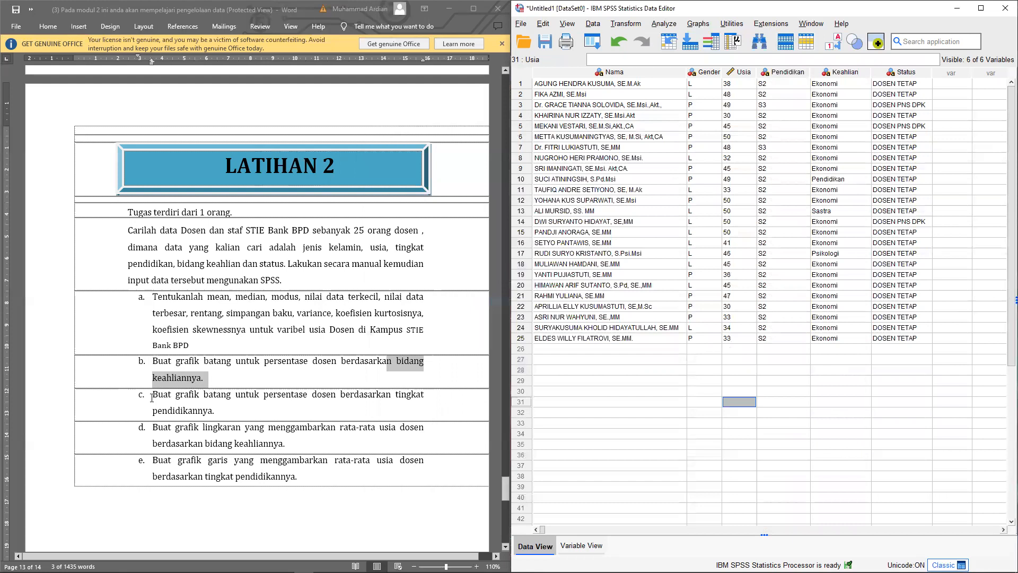
Highlight task c of Latihan 2 and start defining a simple bar chart with summaries for groups of cases.
{"action": "left_click_drag", "start_coordinate": [153, 398], "coordinate": [424, 412]}
{"action": "left_click", "coordinate": [814, 358]}
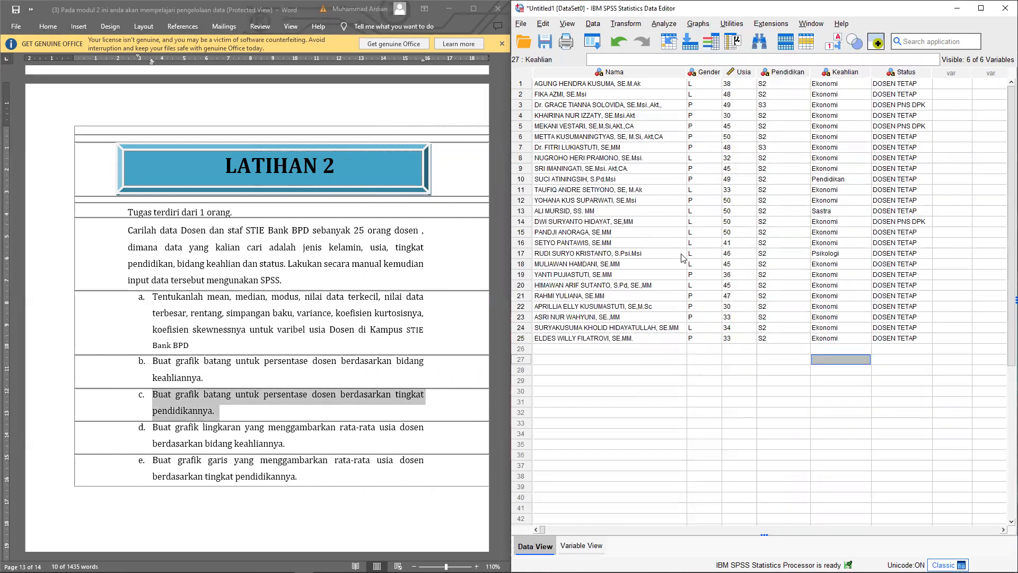
{"action": "left_click", "coordinate": [700, 24]}
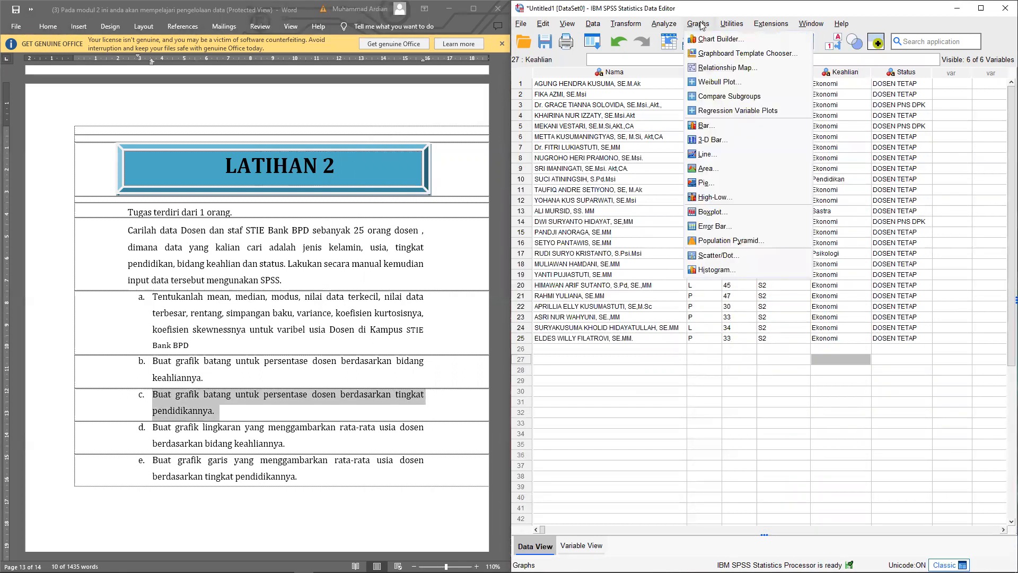
{"action": "left_click", "coordinate": [705, 126]}
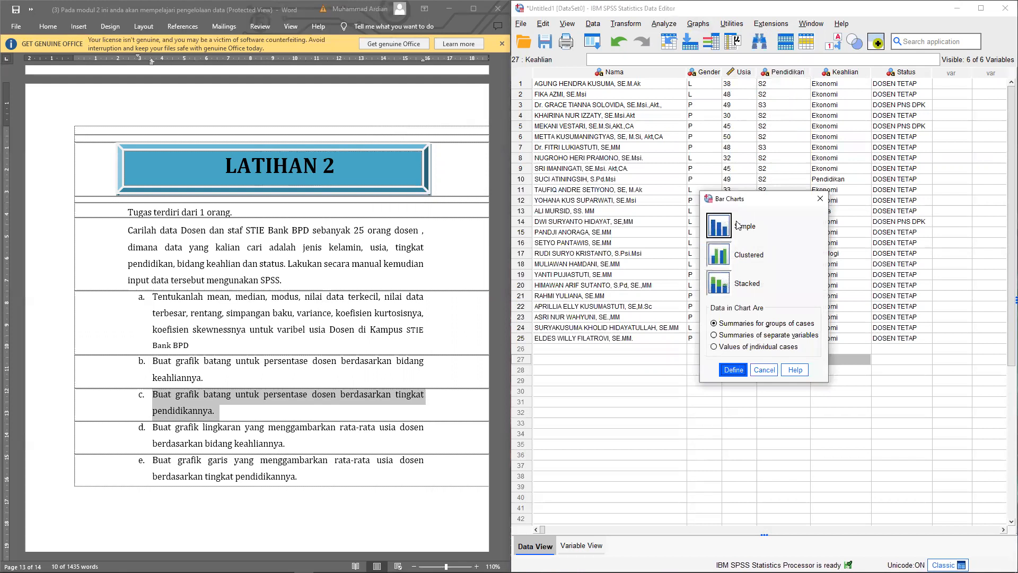
{"action": "left_click", "coordinate": [734, 325]}
{"action": "left_click", "coordinate": [737, 368]}
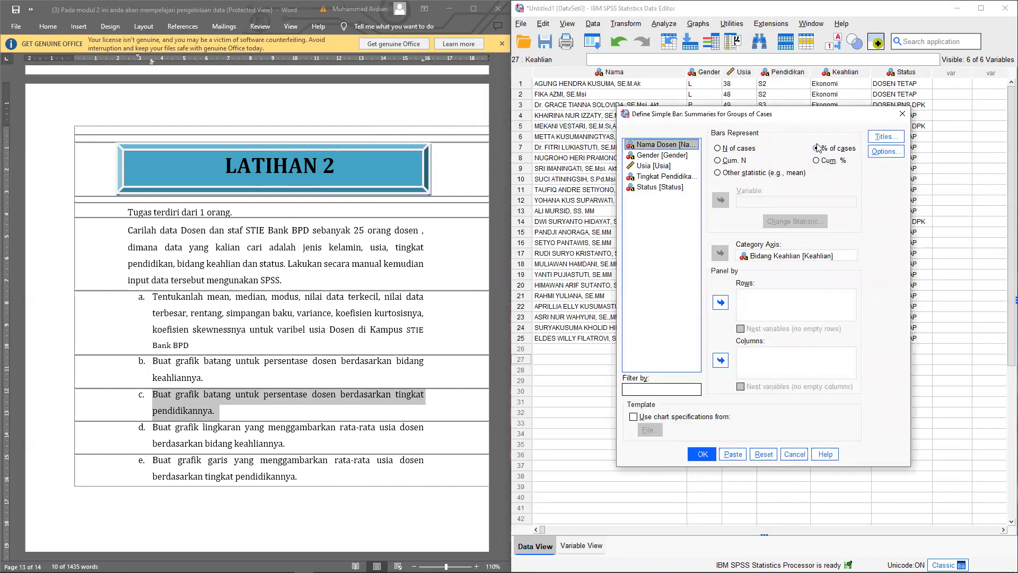
Generate the bar chart with % of cases as bars and Tingkat Pendidikan replacing Bidang Keahlian as the category axis.
{"action": "left_click", "coordinate": [820, 151]}
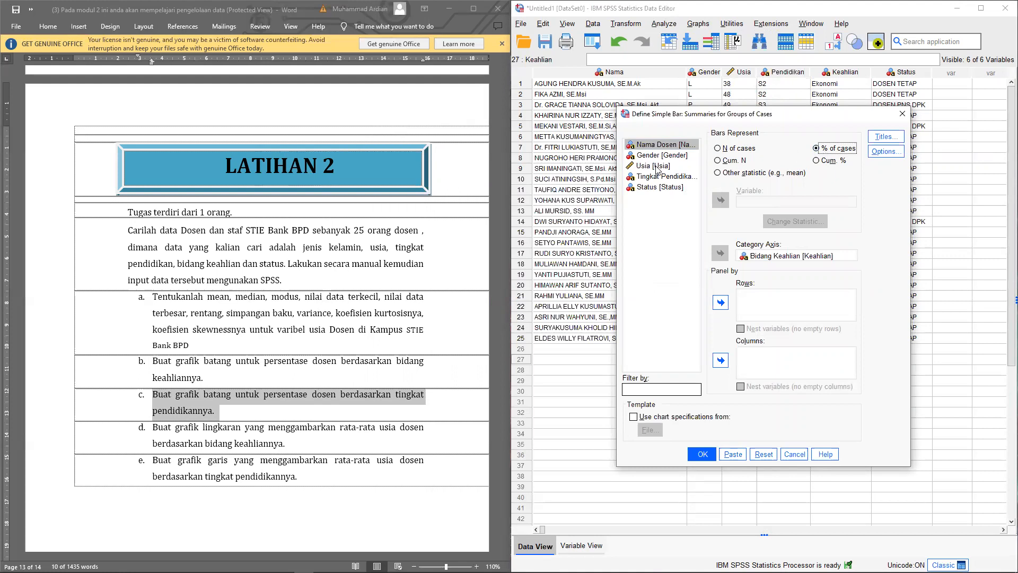
{"action": "left_click", "coordinate": [795, 257]}
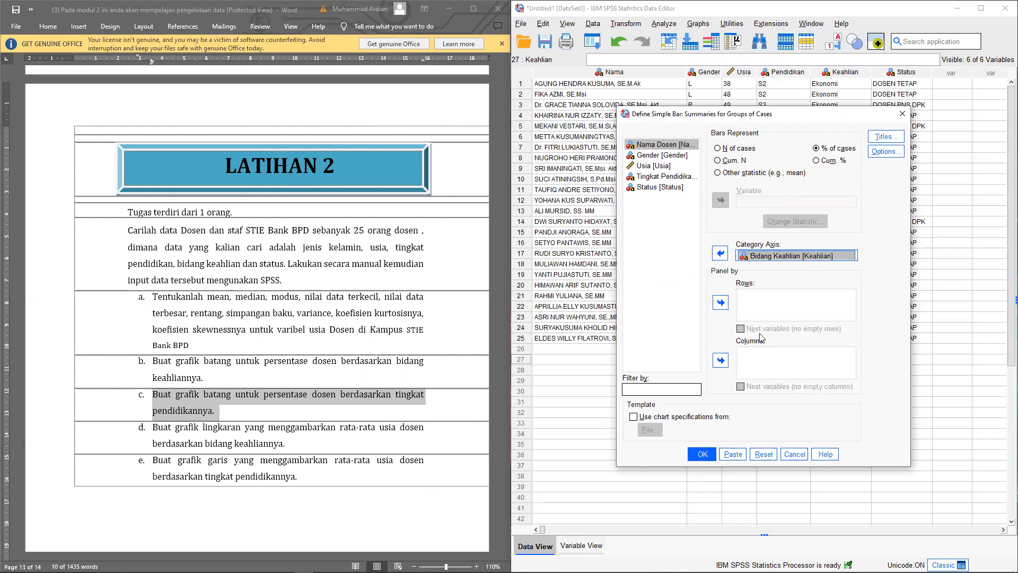
{"action": "left_click", "coordinate": [721, 254]}
{"action": "left_click", "coordinate": [308, 397]}
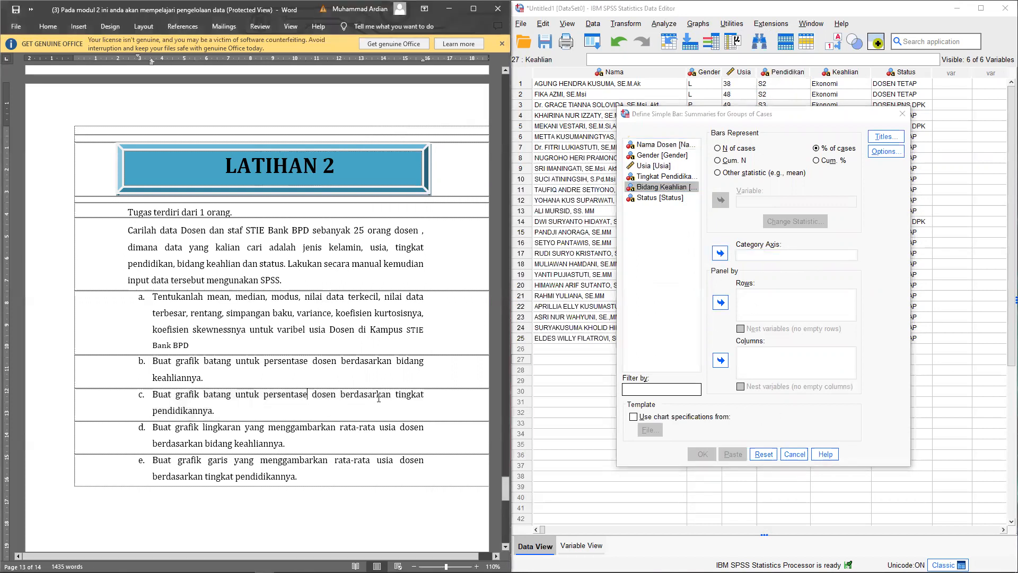
{"action": "left_click", "coordinate": [675, 177]}
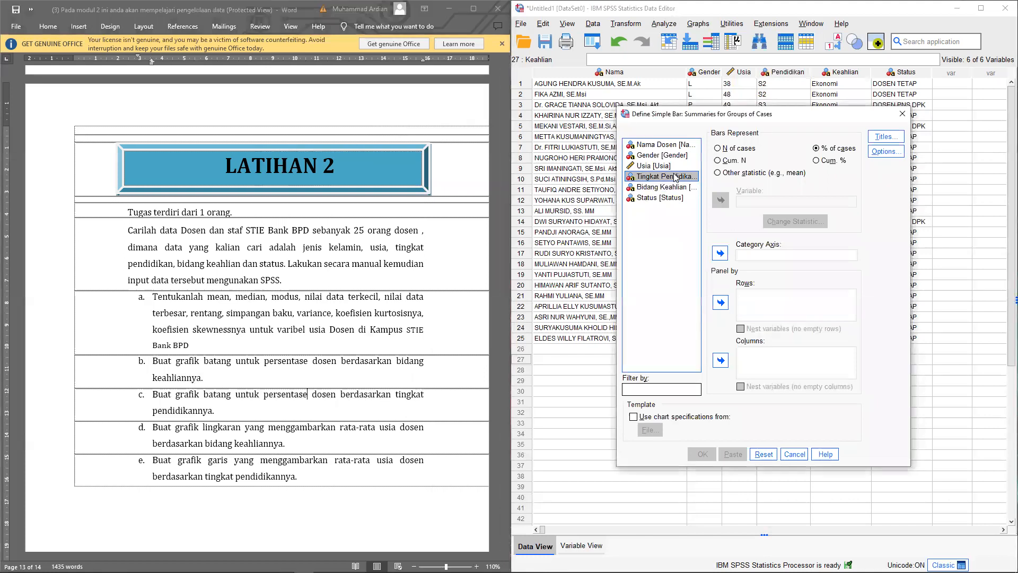
{"action": "left_click", "coordinate": [720, 253]}
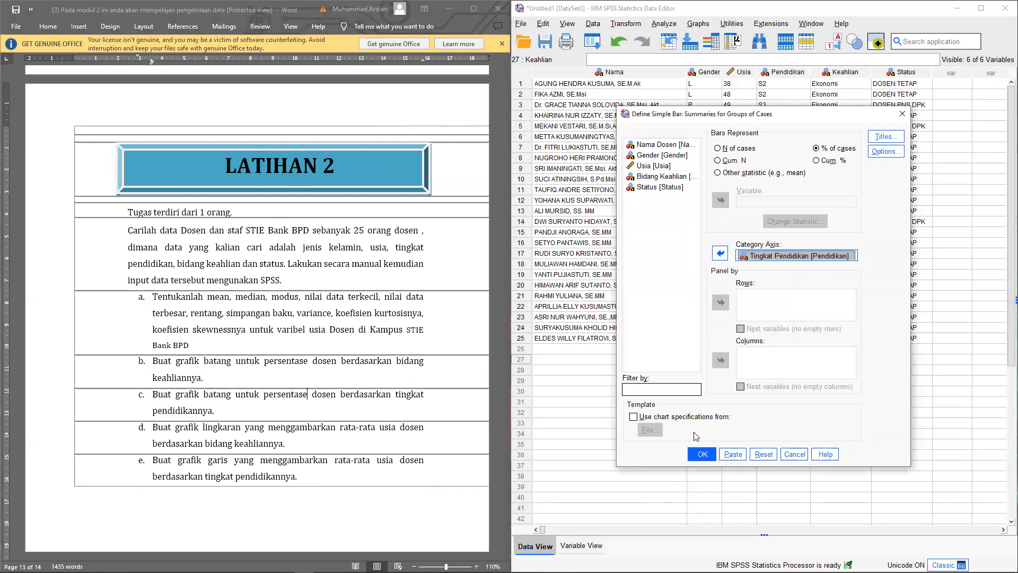
{"action": "left_click", "coordinate": [701, 454]}
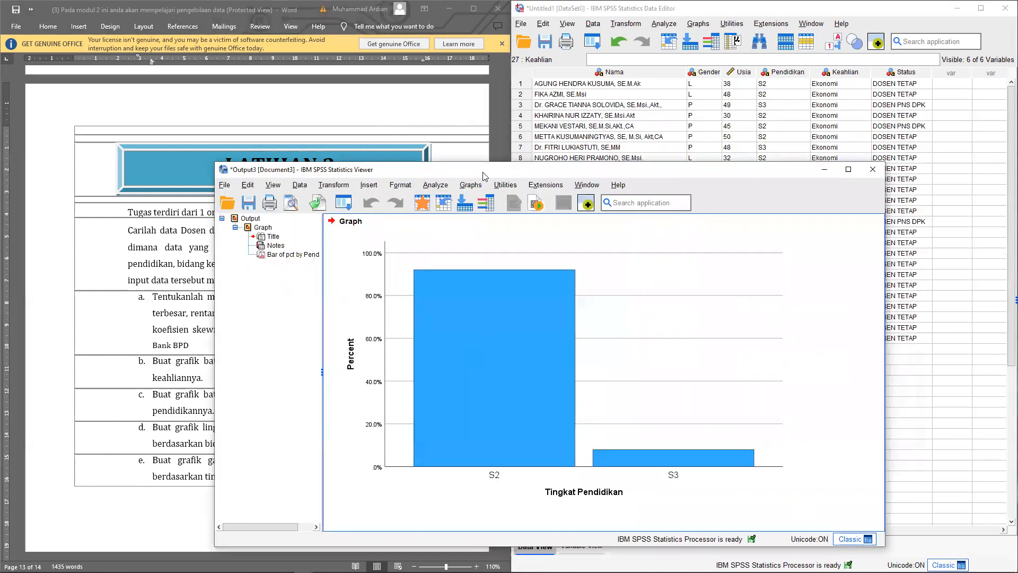
Open the Tingkat Pendidikan bar chart in the Chart Editor, show Percent data labels on its bars and close the label properties.
{"action": "left_click_drag", "start_coordinate": [484, 175], "coordinate": [668, 161]}
{"action": "left_click", "coordinate": [687, 268]}
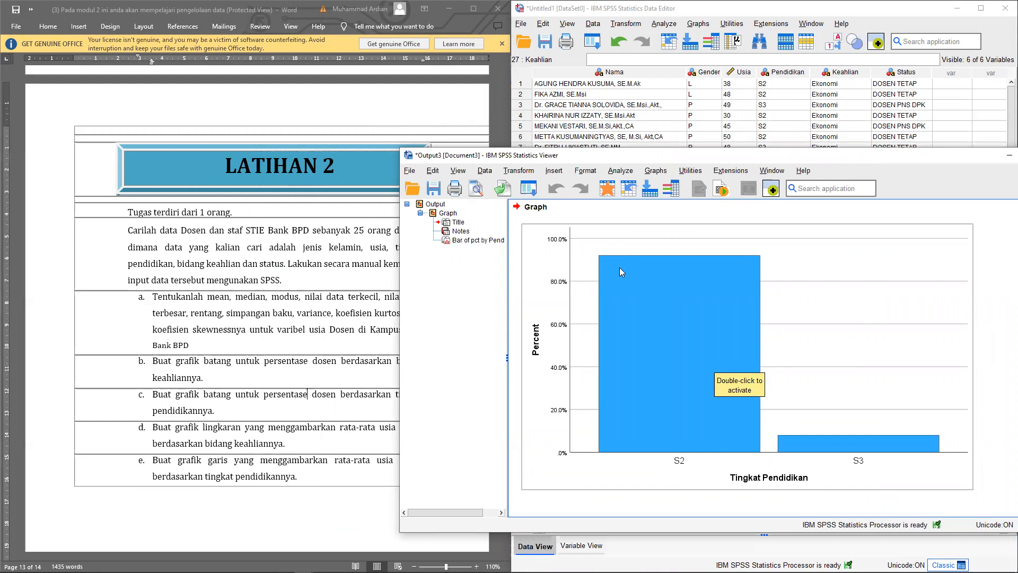
{"action": "double_click", "coordinate": [821, 364]}
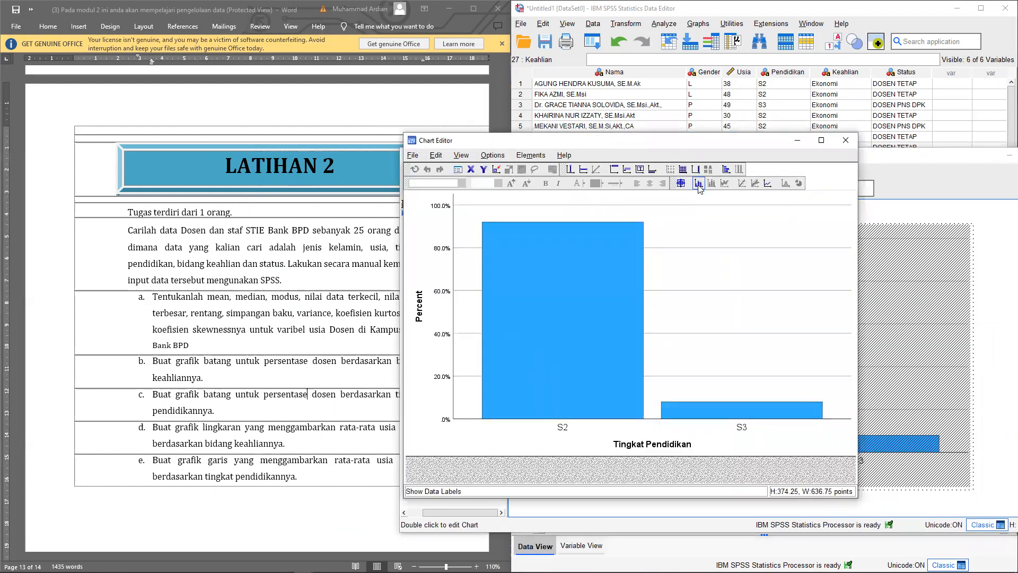
{"action": "left_click", "coordinate": [699, 184]}
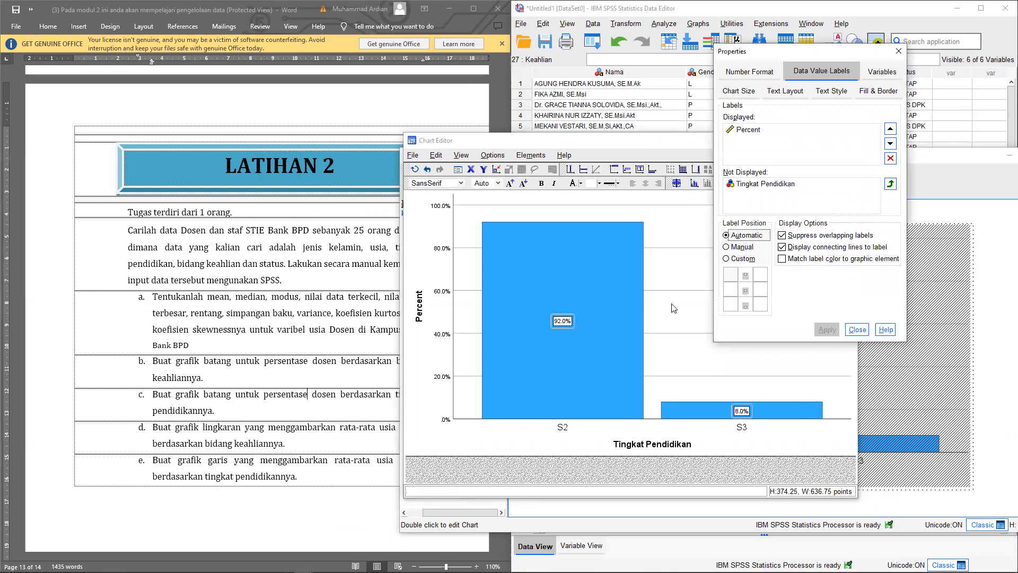
{"action": "left_click", "coordinate": [561, 145]}
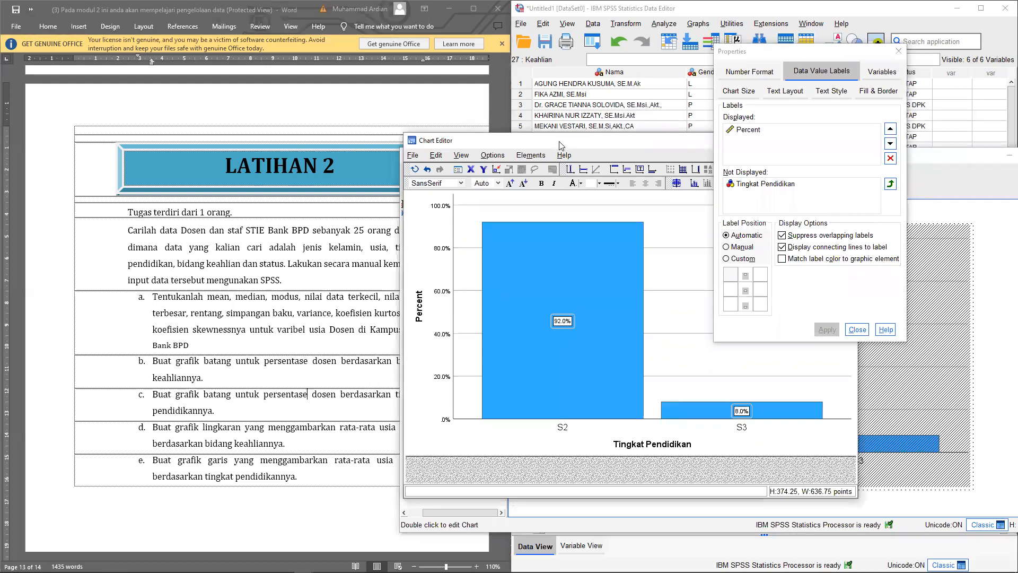
{"action": "left_click_drag", "start_coordinate": [560, 141], "coordinate": [561, 146]}
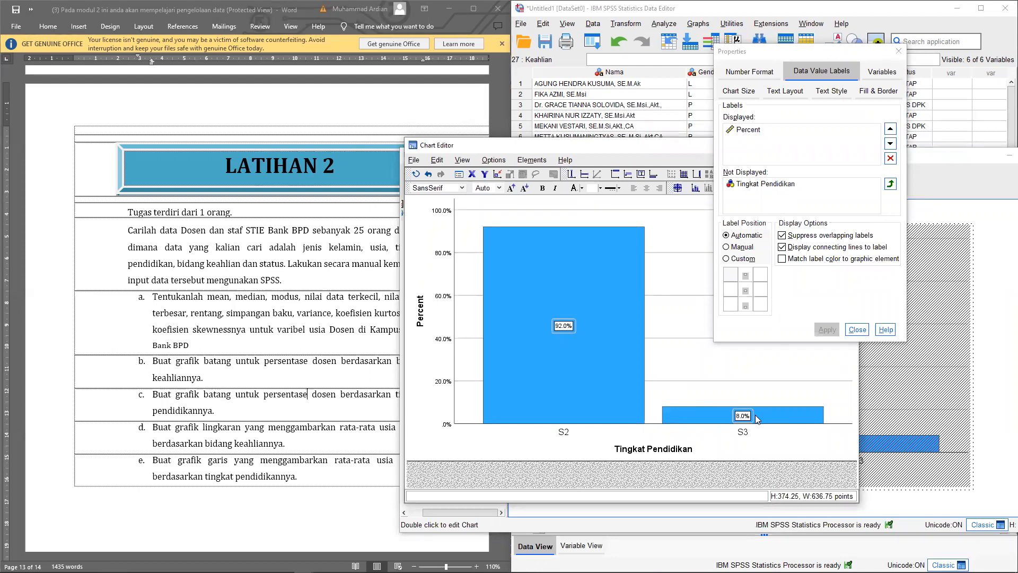
{"action": "left_click", "coordinate": [720, 405]}
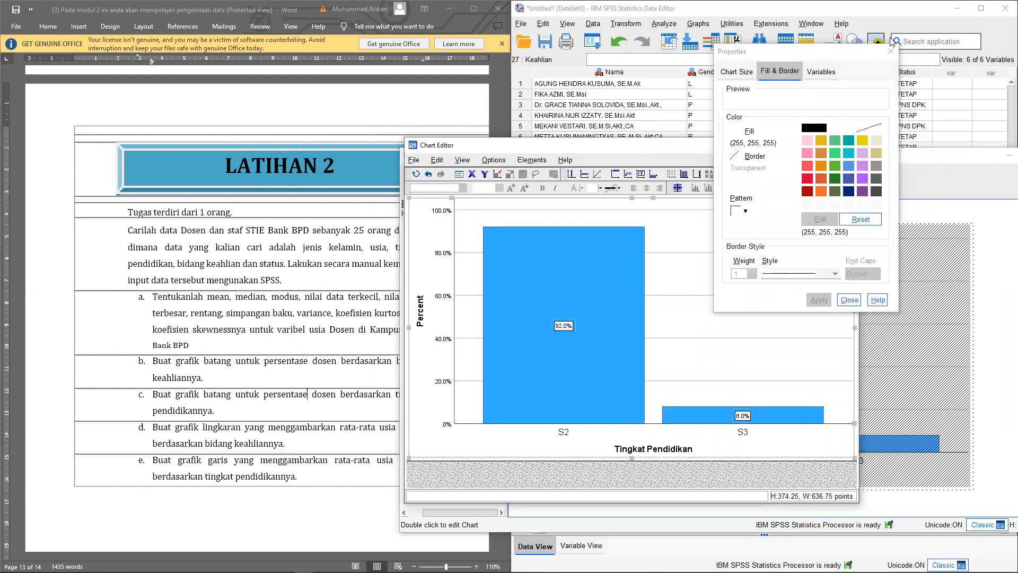
{"action": "left_click", "coordinate": [891, 51]}
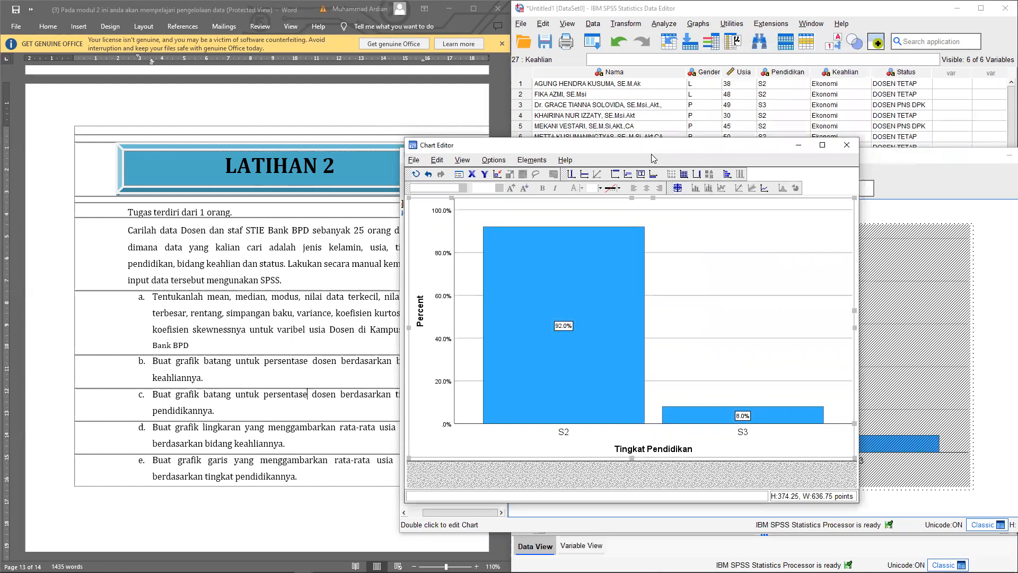
Close the Chart Editor and discard the Tingkat Pendidikan bar chart output without saving.
{"action": "left_click_drag", "start_coordinate": [652, 158], "coordinate": [660, 170]}
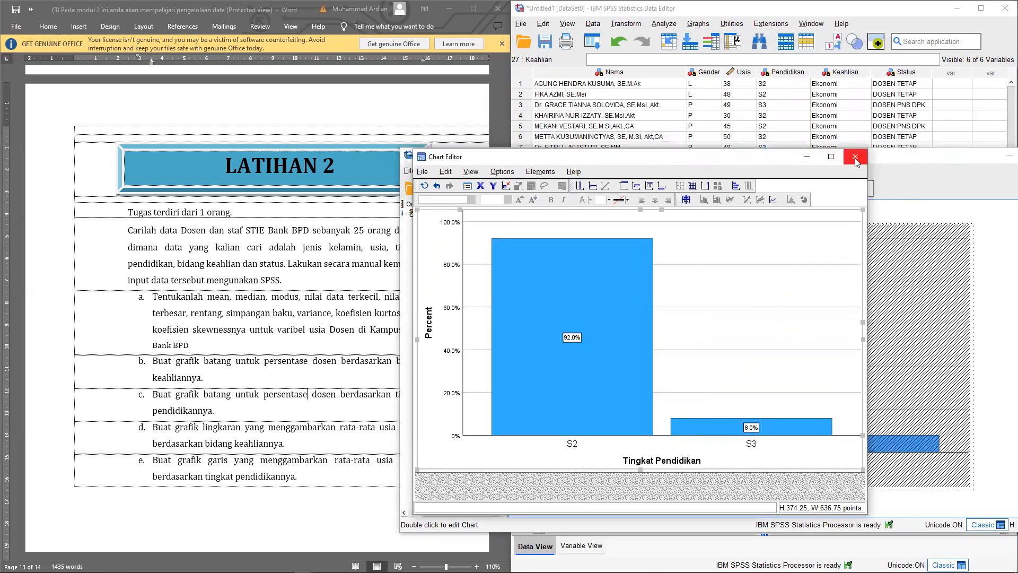
{"action": "left_click", "coordinate": [855, 158]}
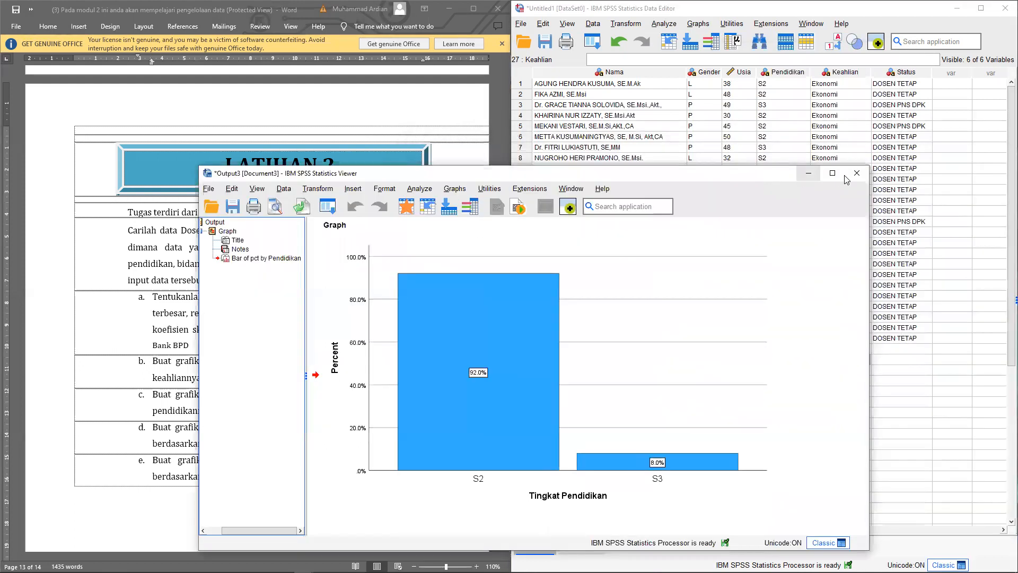
{"action": "left_click_drag", "start_coordinate": [955, 158], "coordinate": [754, 176]}
{"action": "left_click", "coordinate": [857, 173]}
{"action": "left_click", "coordinate": [533, 378]}
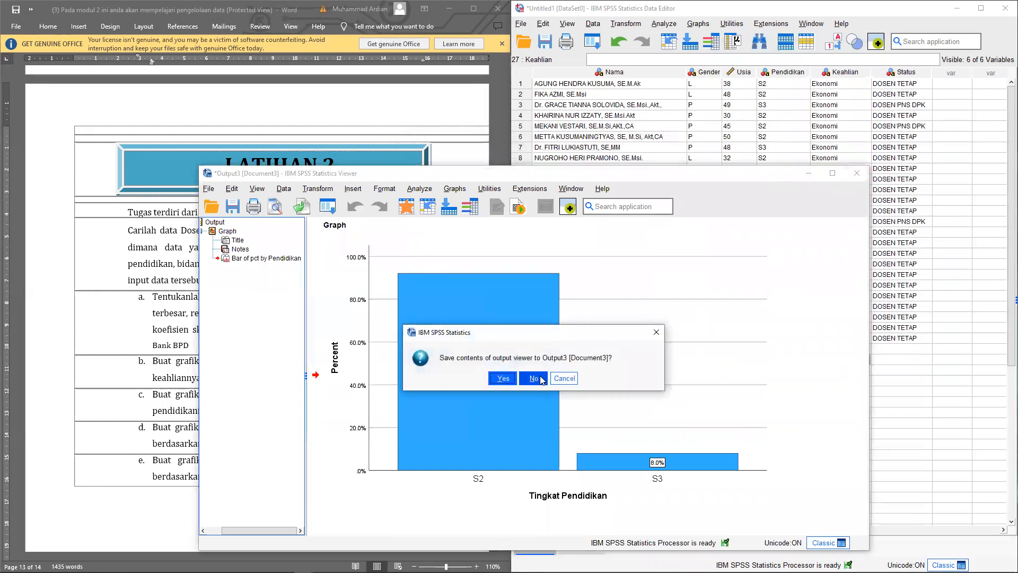
Examine task d of Latihan 2, highlighting the required chart type, the age measure and the grouping by bidang keahlian.
{"action": "left_click_drag", "start_coordinate": [147, 432], "coordinate": [273, 428]}
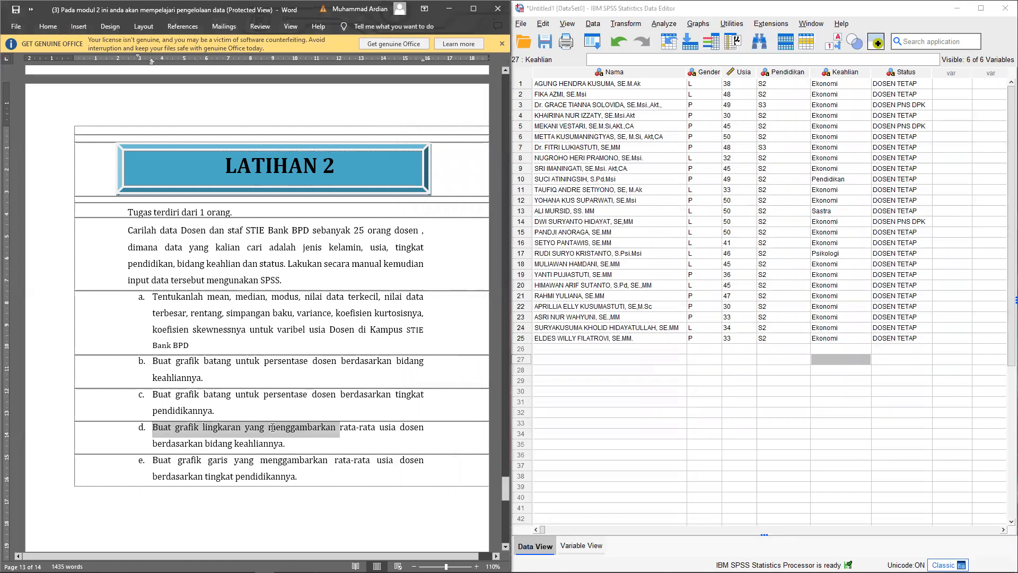
{"action": "left_click_drag", "start_coordinate": [341, 430], "coordinate": [397, 432]}
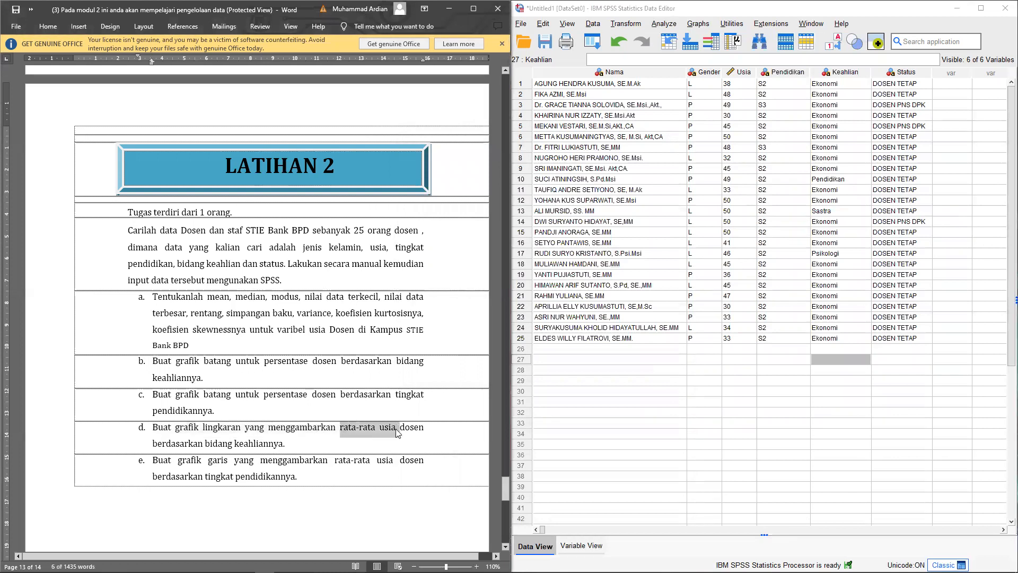
{"action": "left_click_drag", "start_coordinate": [206, 444], "coordinate": [314, 441]}
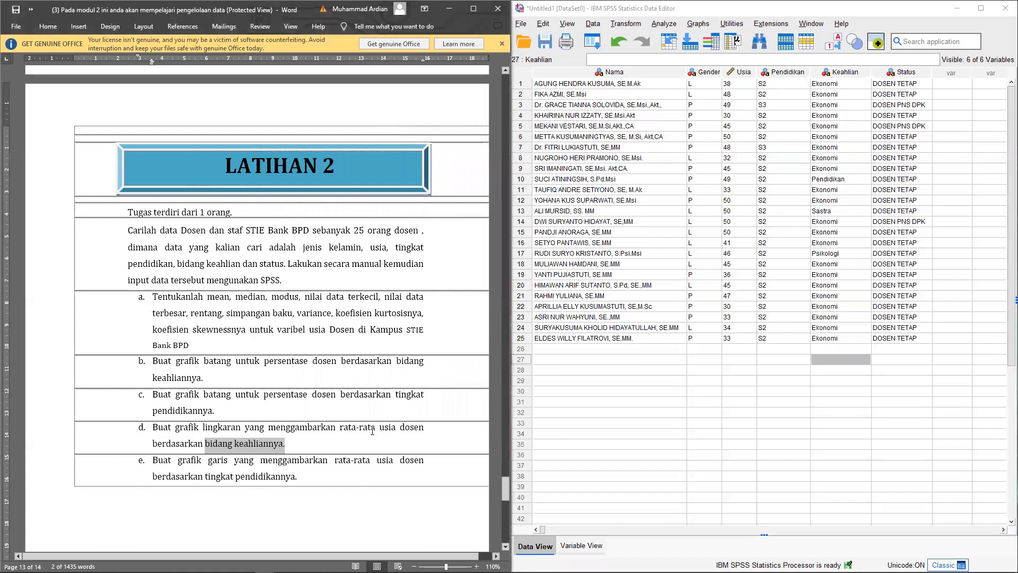
{"action": "left_click_drag", "start_coordinate": [374, 431], "coordinate": [329, 432]}
{"action": "left_click_drag", "start_coordinate": [206, 444], "coordinate": [283, 444]}
{"action": "left_click_drag", "start_coordinate": [398, 361], "coordinate": [415, 398]}
{"action": "left_click", "coordinate": [646, 365]}
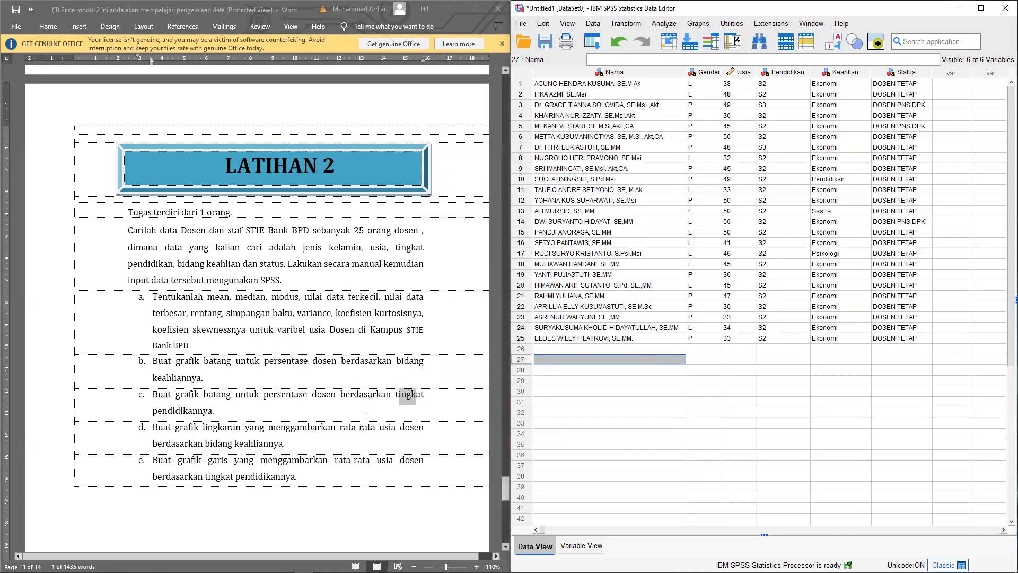
{"action": "left_click_drag", "start_coordinate": [289, 445], "coordinate": [154, 428]}
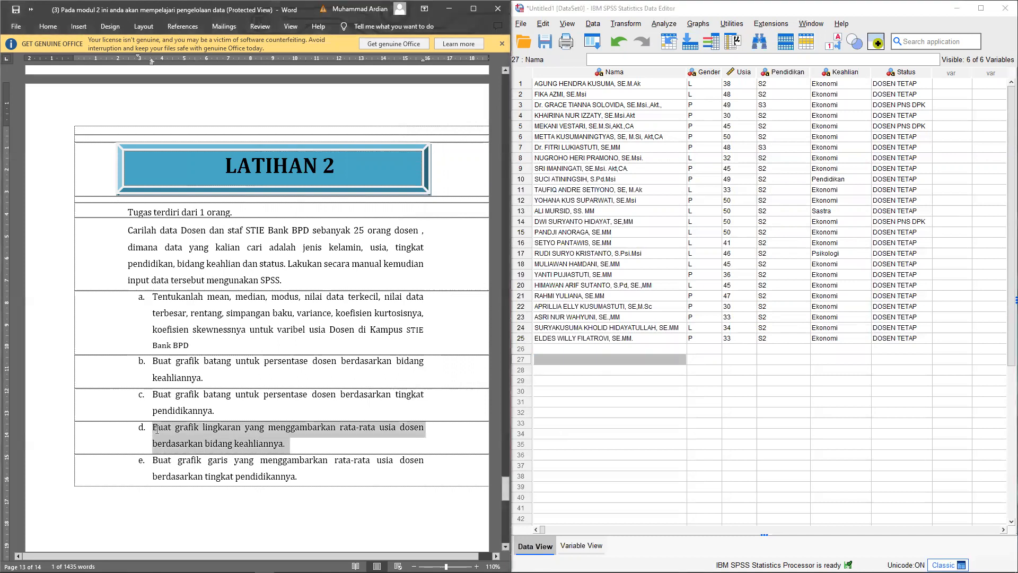
Start defining a pie chart with summaries for groups of cases for task d.
{"action": "left_click", "coordinate": [708, 23]}
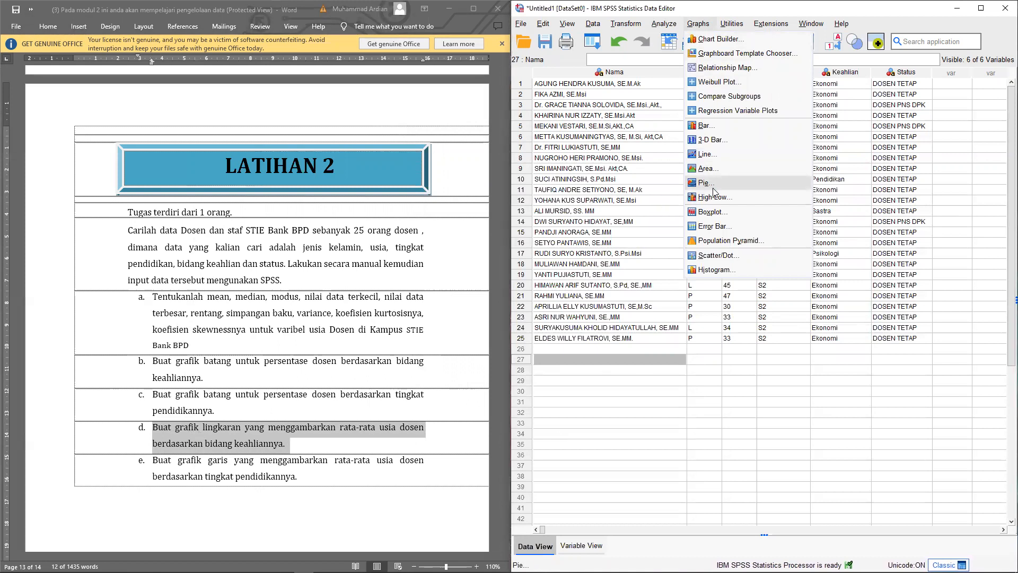
{"action": "left_click", "coordinate": [711, 186]}
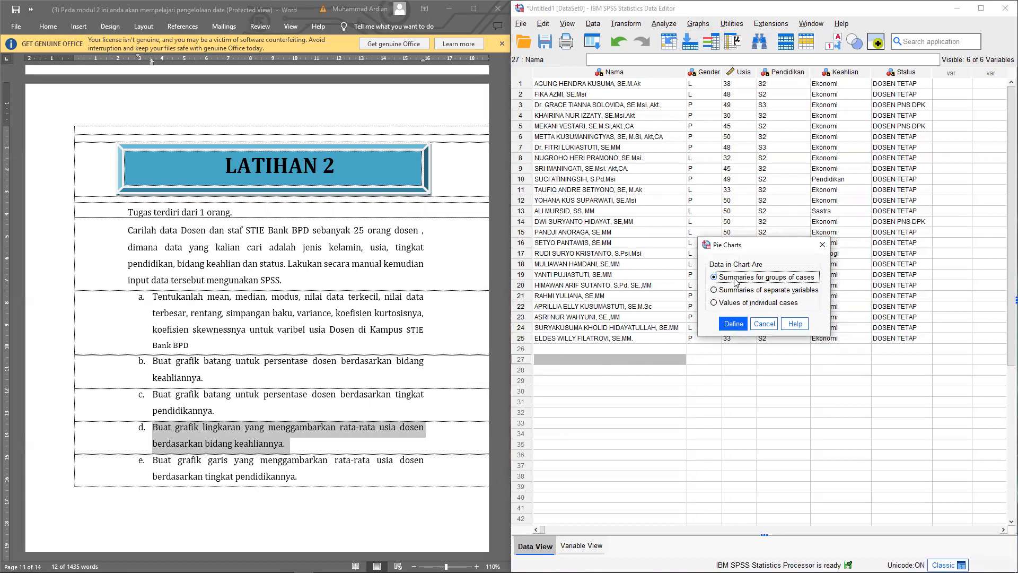
{"action": "left_click", "coordinate": [734, 325]}
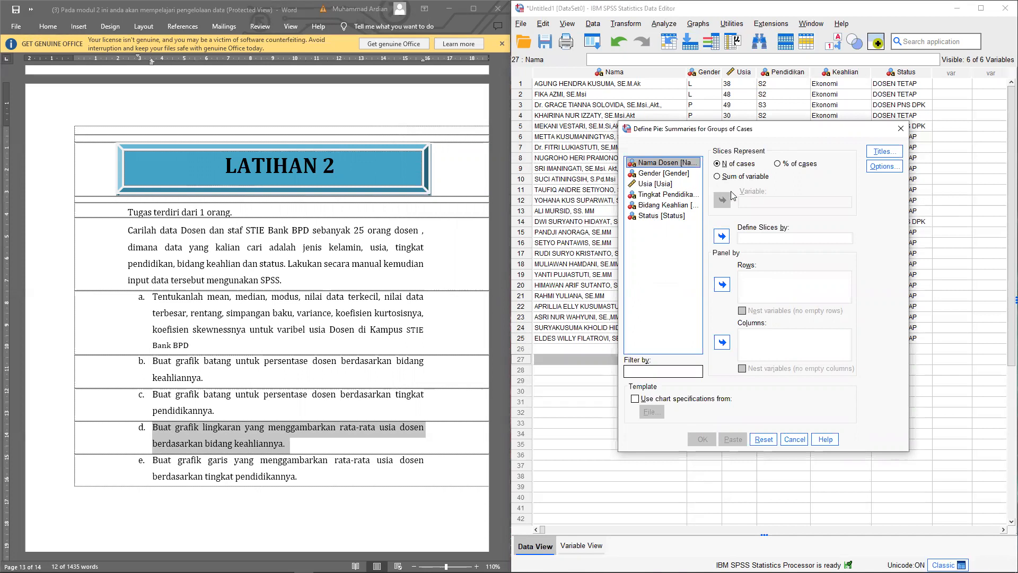
Highlight "rata-rata usia" in task d and set the pie slices to represent the sum of a variable.
{"action": "left_click_drag", "start_coordinate": [340, 428], "coordinate": [399, 428]}
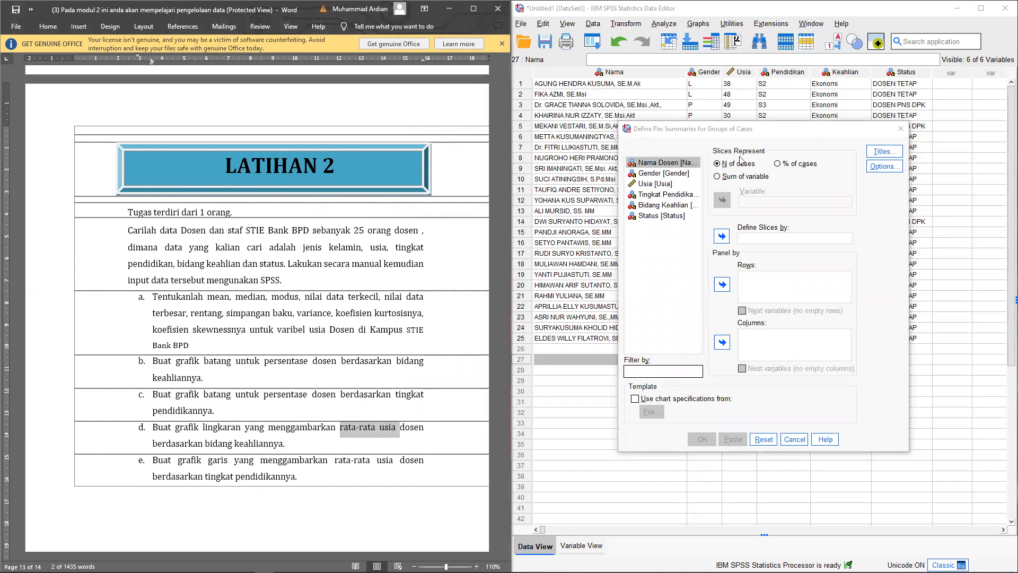
{"action": "left_click", "coordinate": [719, 158]}
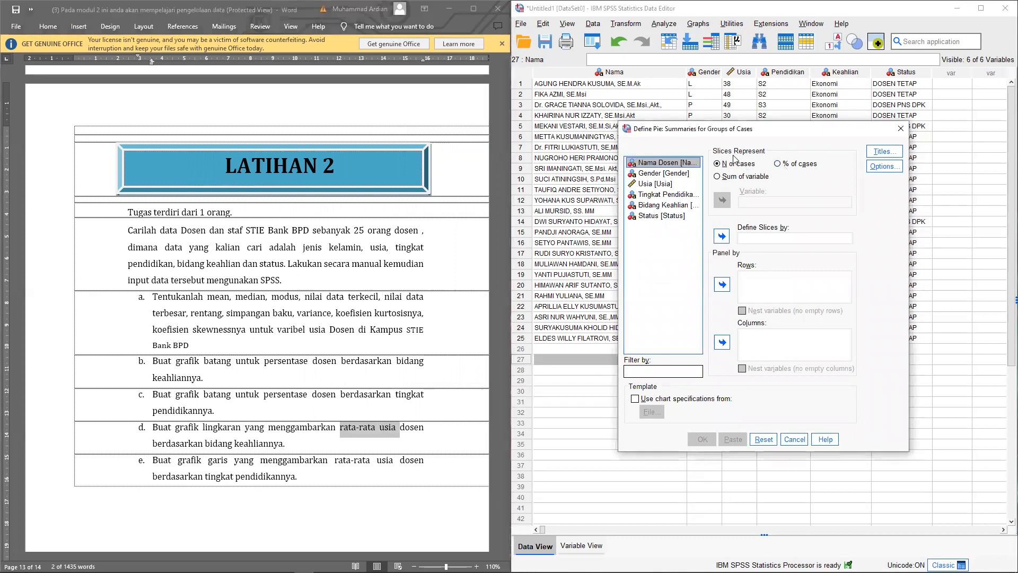
{"action": "left_click", "coordinate": [717, 177]}
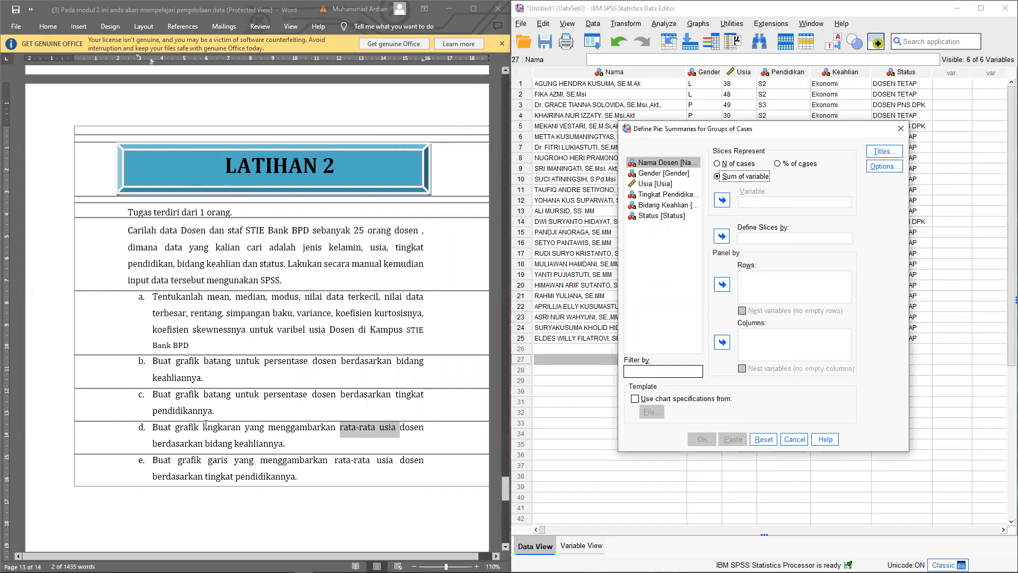
Clear the text highlight in task d and assign Usia as the variable summed by the pie slices.
{"action": "left_click", "coordinate": [356, 437]}
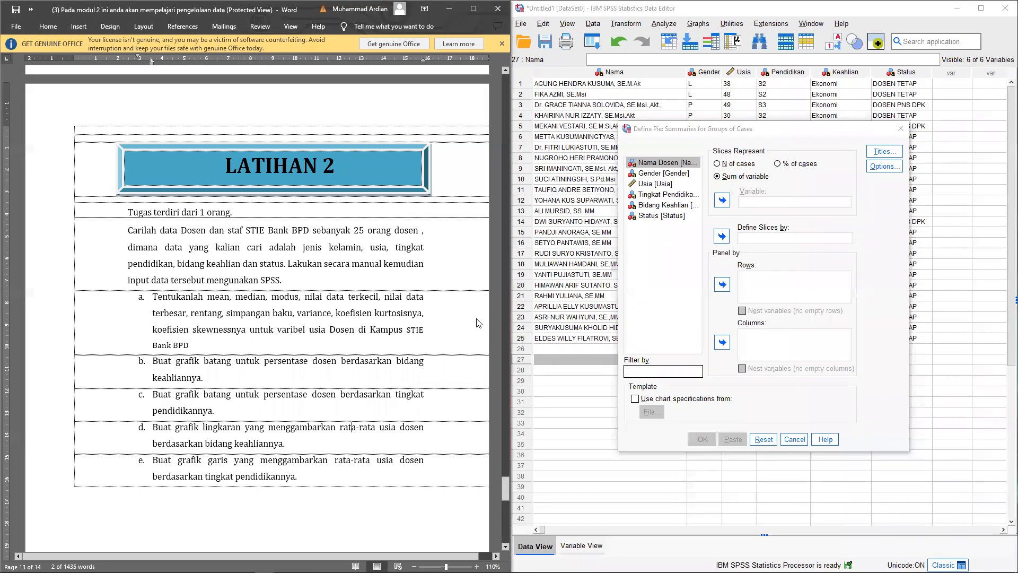
{"action": "left_click", "coordinate": [658, 185]}
{"action": "left_click", "coordinate": [721, 200]}
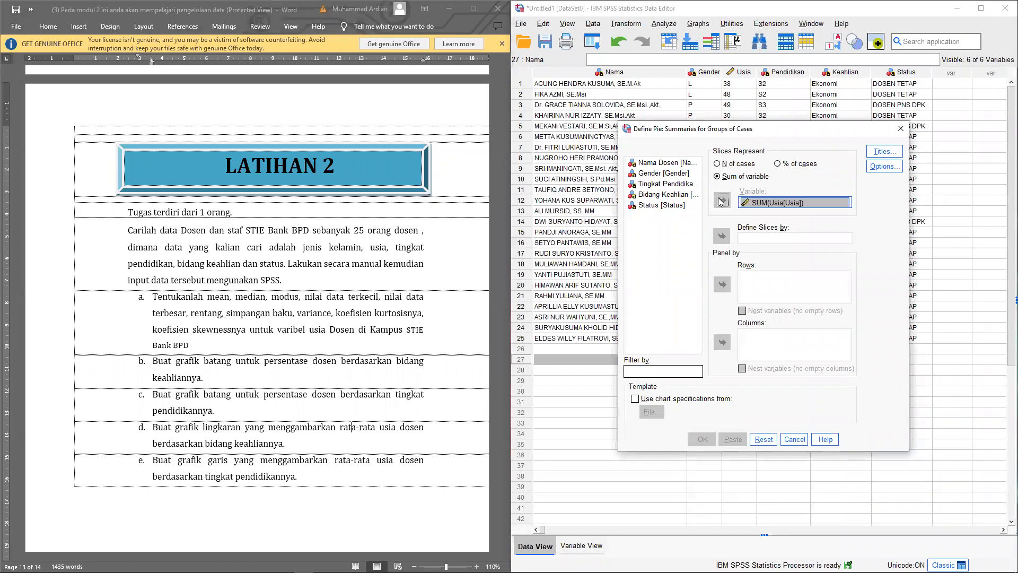
Highlight "bidang keahliannya" in task d, define the slices by Bidang Keahlian and generate the pie chart.
{"action": "left_click", "coordinate": [653, 195]}
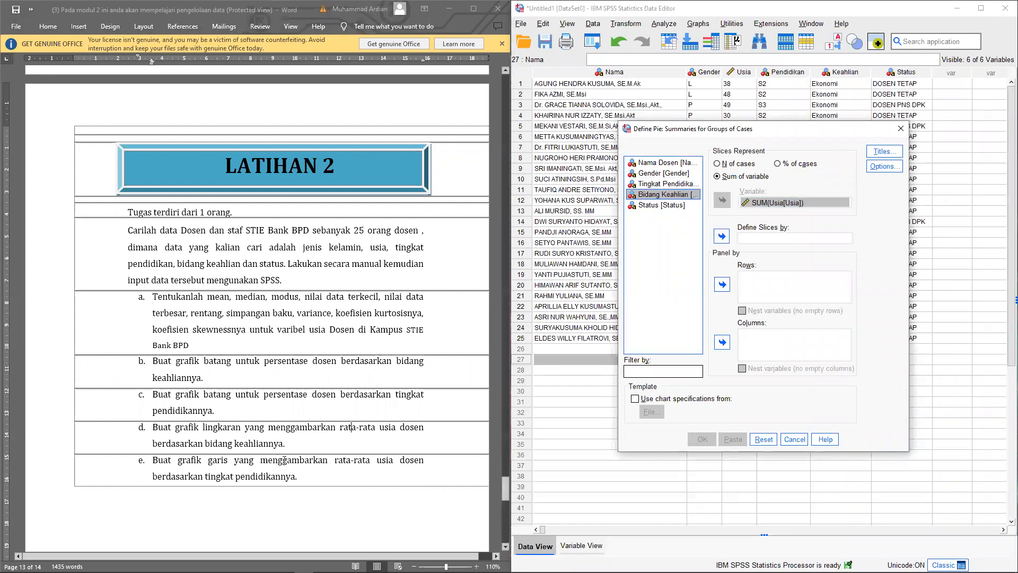
{"action": "double_click", "coordinate": [208, 444]}
{"action": "left_click_drag", "start_coordinate": [248, 443], "coordinate": [283, 444]}
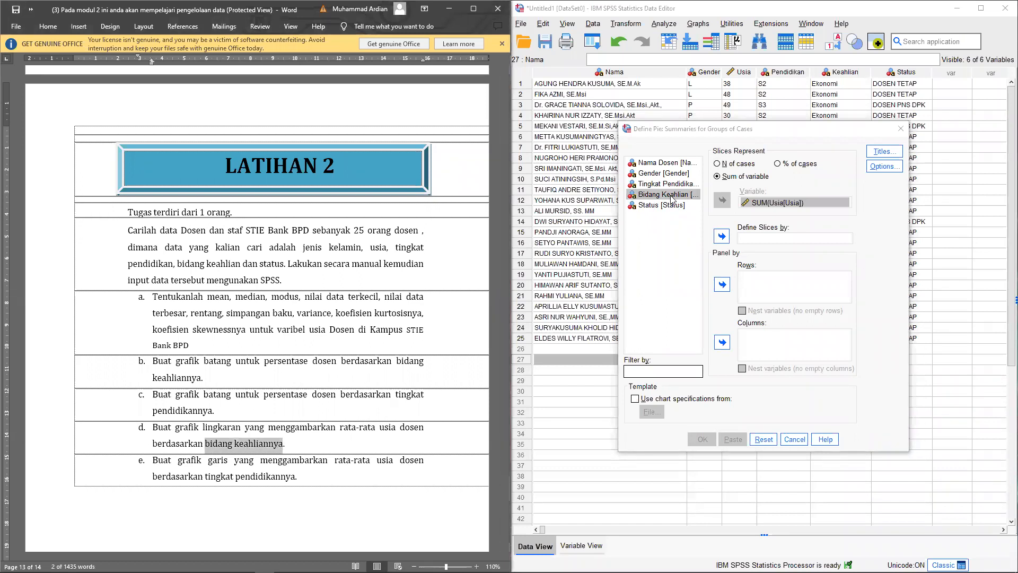
{"action": "left_click", "coordinate": [646, 195]}
{"action": "left_click", "coordinate": [721, 237]}
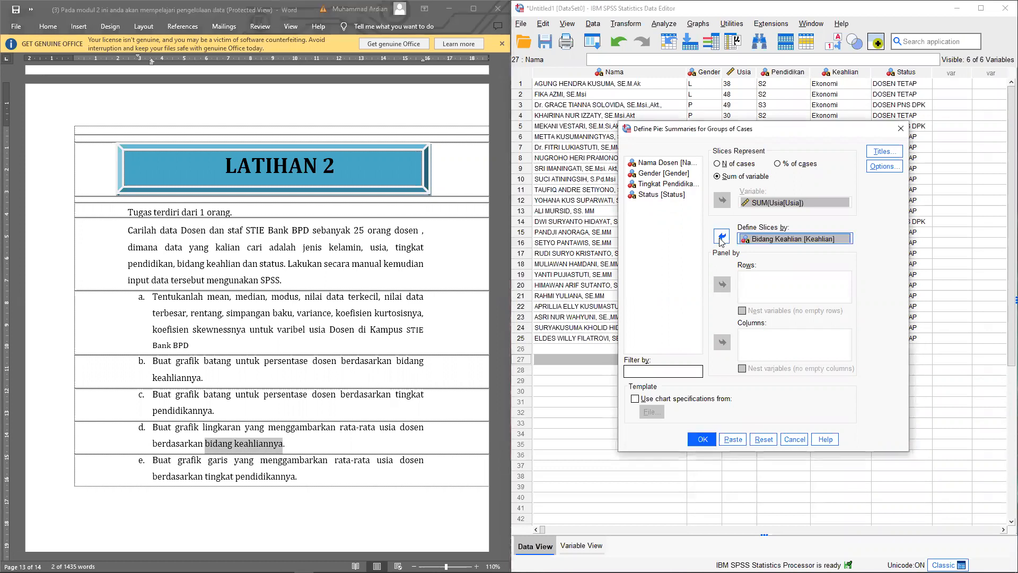
{"action": "left_click", "coordinate": [702, 440]}
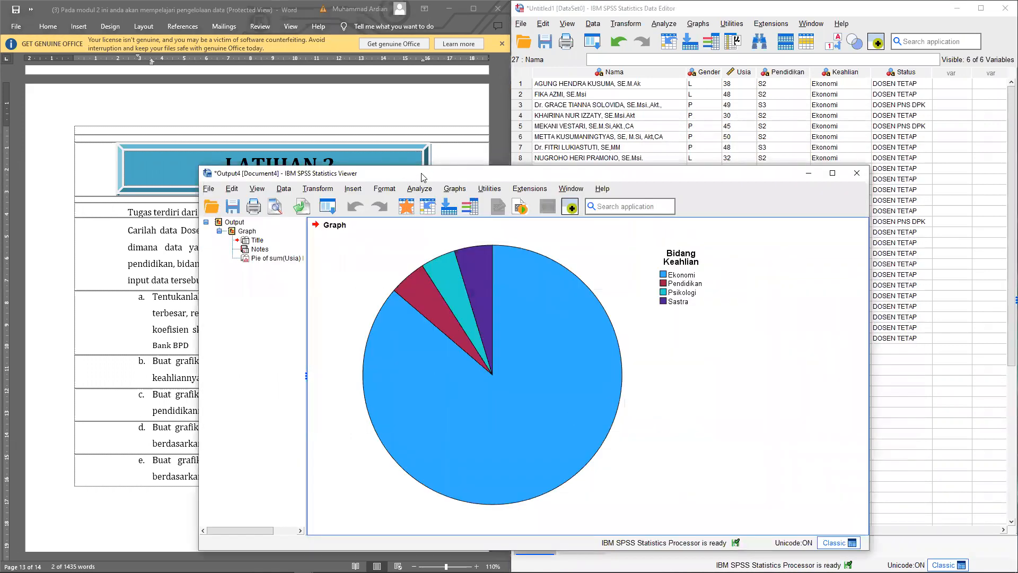
Reposition the output window, open the pie chart for editing and show data labels on its slices.
{"action": "left_click_drag", "start_coordinate": [423, 176], "coordinate": [646, 114]}
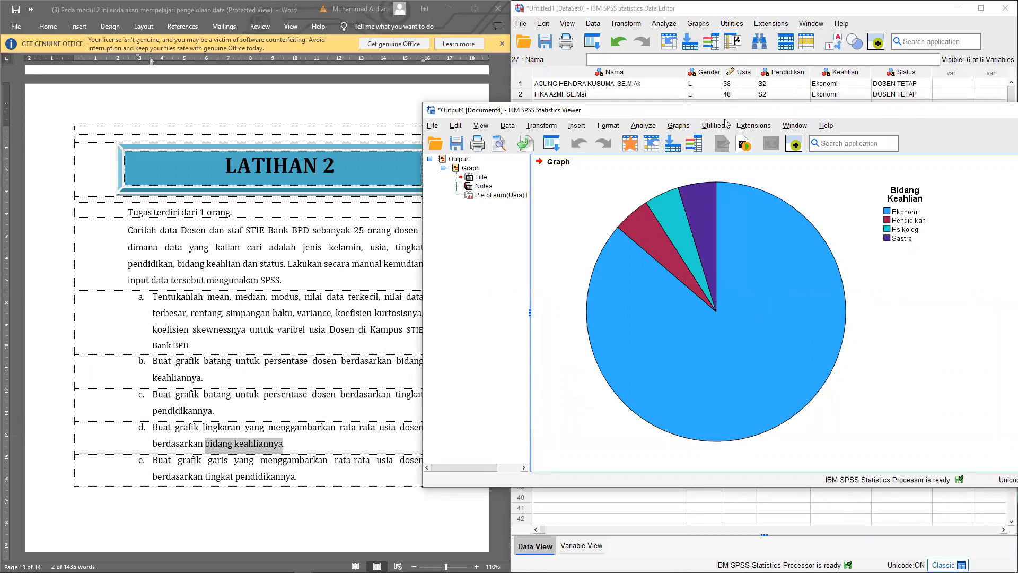
{"action": "left_click_drag", "start_coordinate": [726, 116], "coordinate": [671, 126]}
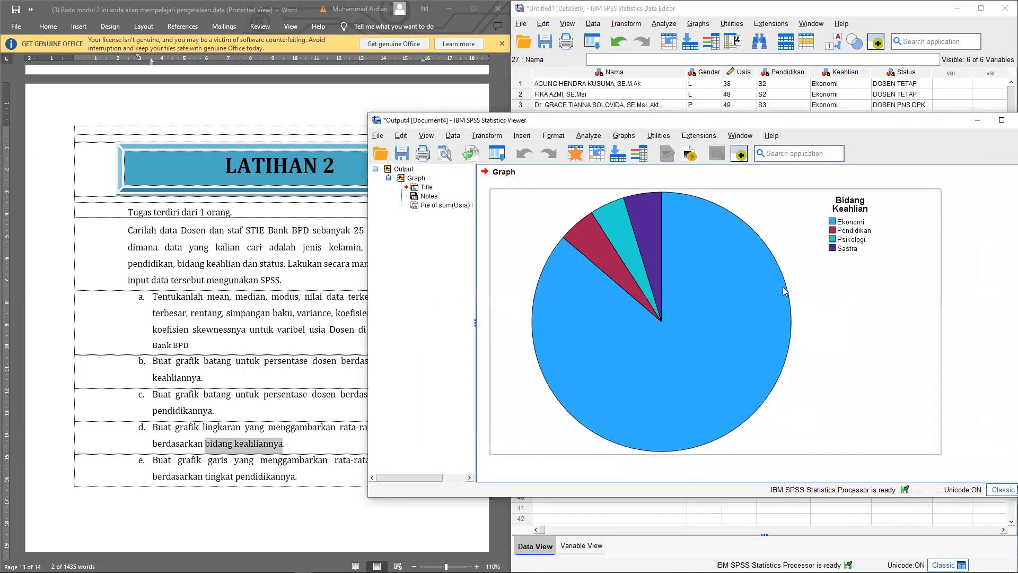
{"action": "left_click_drag", "start_coordinate": [748, 128], "coordinate": [728, 131]}
{"action": "left_click", "coordinate": [774, 238]}
{"action": "double_click", "coordinate": [774, 263]}
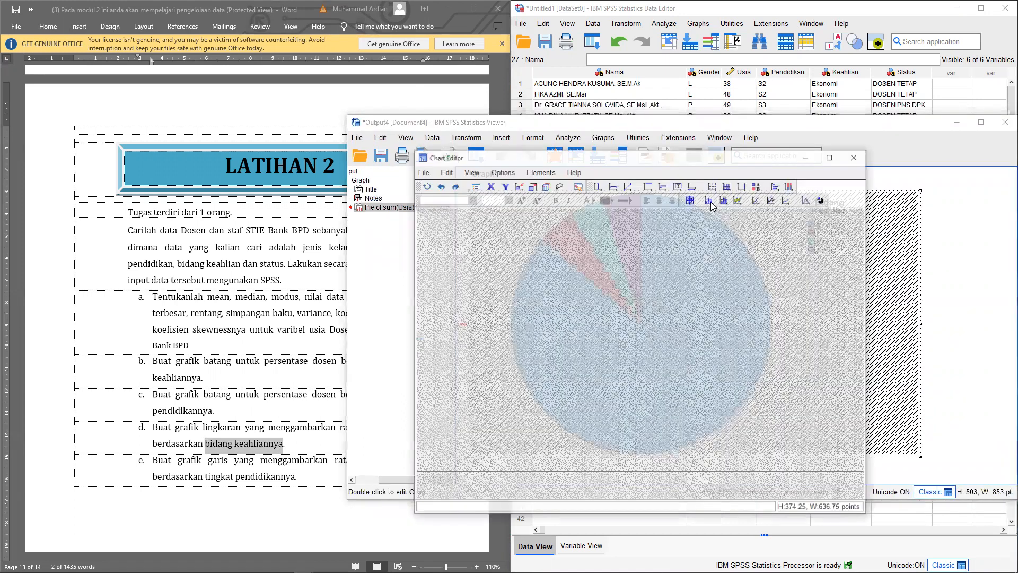
{"action": "left_click", "coordinate": [708, 203]}
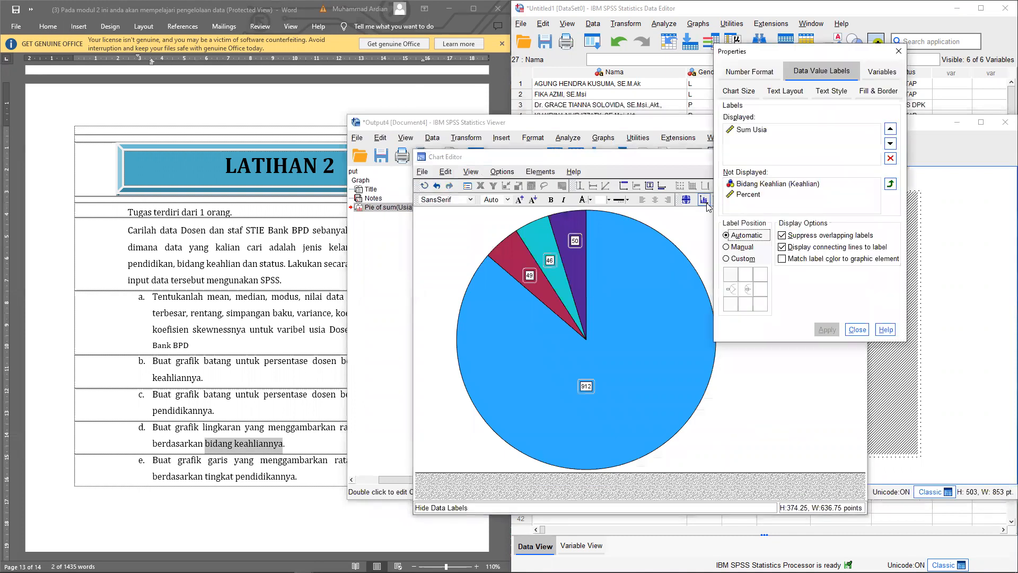
Set the slice labels to show Percent and Bidang Keahlian without Sum Usia, apply them and close the properties.
{"action": "left_click", "coordinate": [890, 142]}
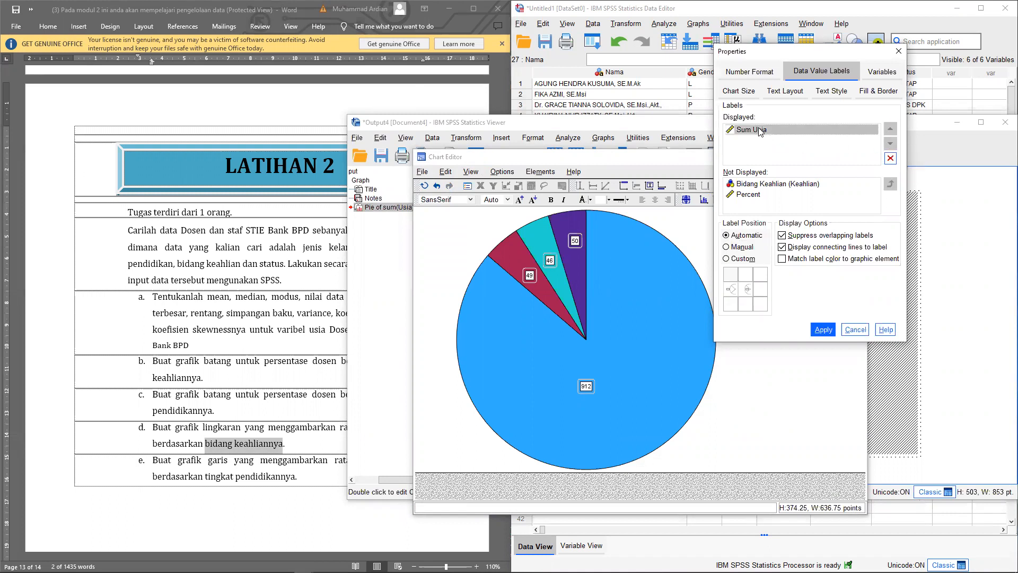
{"action": "left_click", "coordinate": [760, 195]}
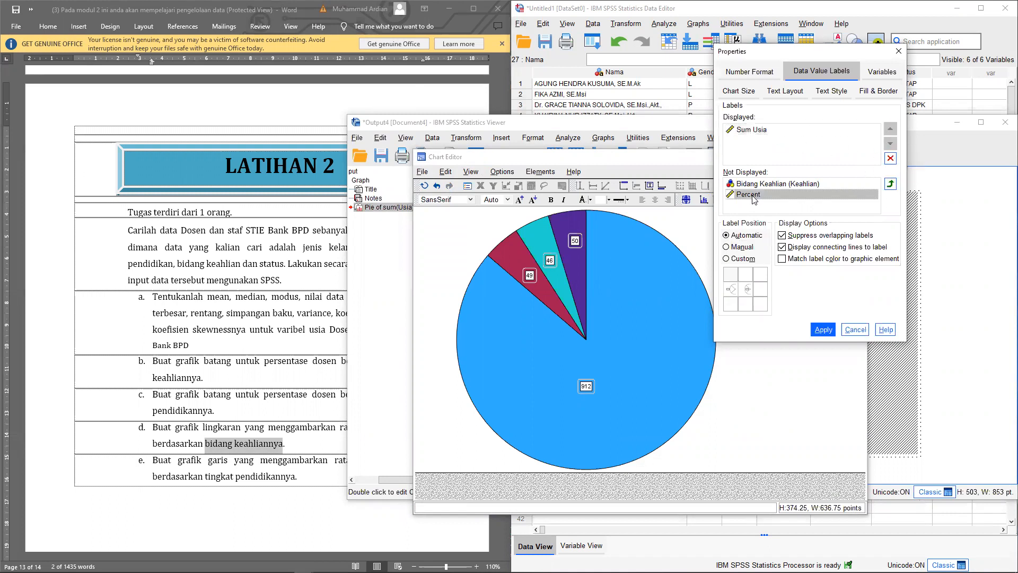
{"action": "left_click", "coordinate": [890, 185]}
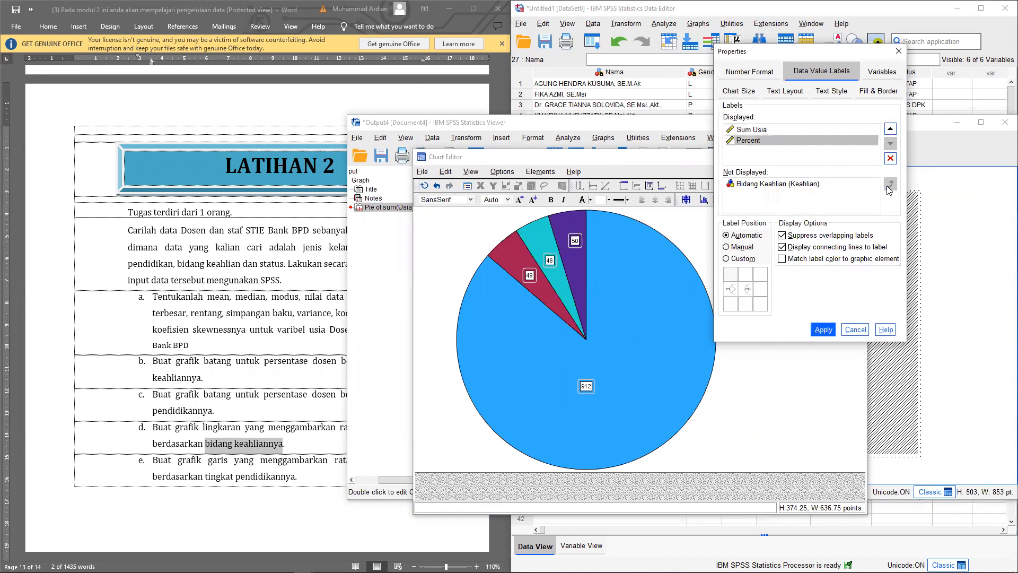
{"action": "left_click", "coordinate": [749, 184]}
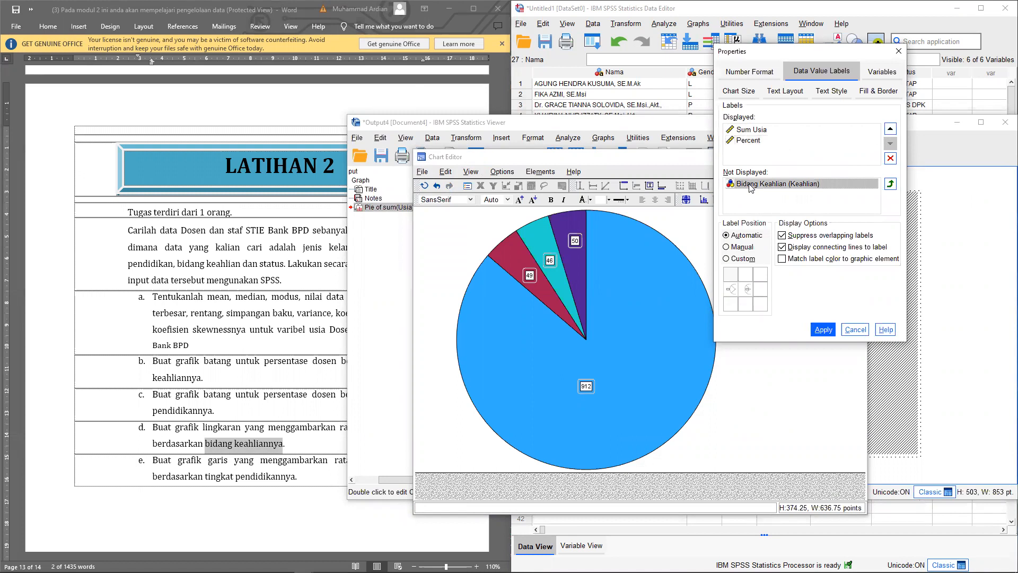
{"action": "left_click", "coordinate": [890, 183]}
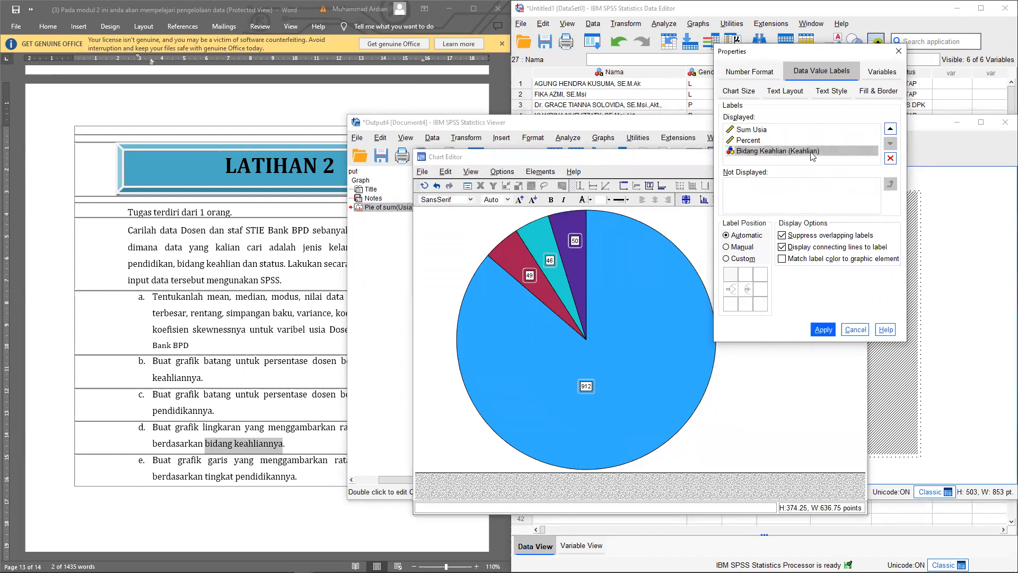
{"action": "left_click", "coordinate": [890, 143]}
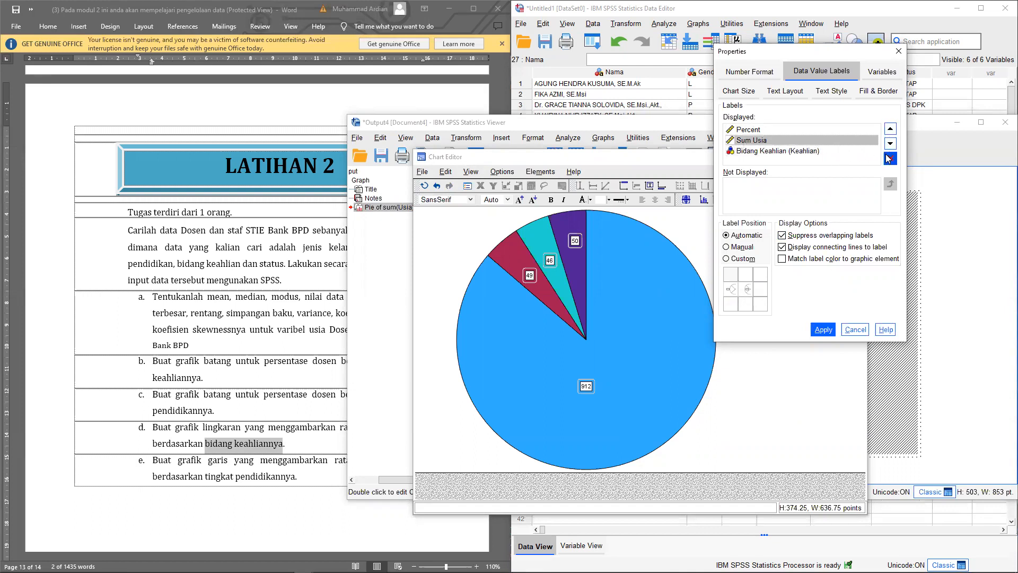
{"action": "left_click", "coordinate": [889, 157]}
{"action": "left_click", "coordinate": [829, 329]}
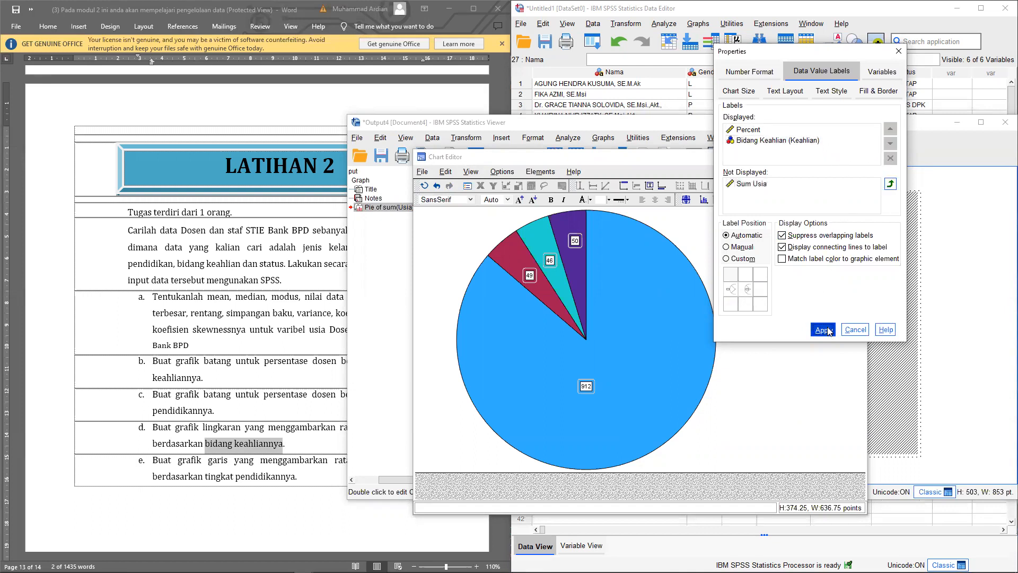
{"action": "left_click", "coordinate": [586, 346]}
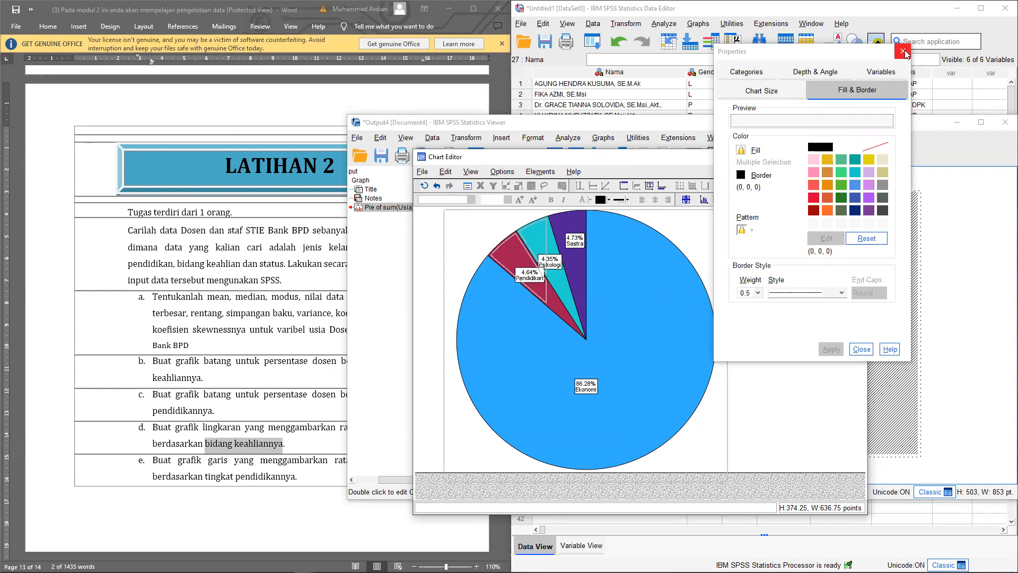
{"action": "left_click", "coordinate": [904, 52]}
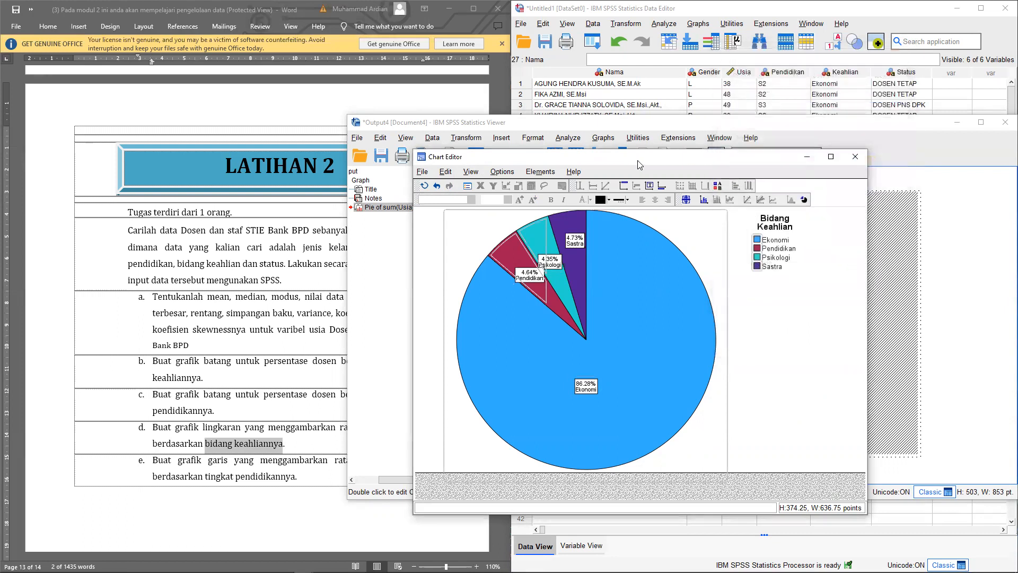
Close the Chart Editor and discard the Bidang Keahlian pie chart output without saving.
{"action": "left_click_drag", "start_coordinate": [639, 165], "coordinate": [674, 153]}
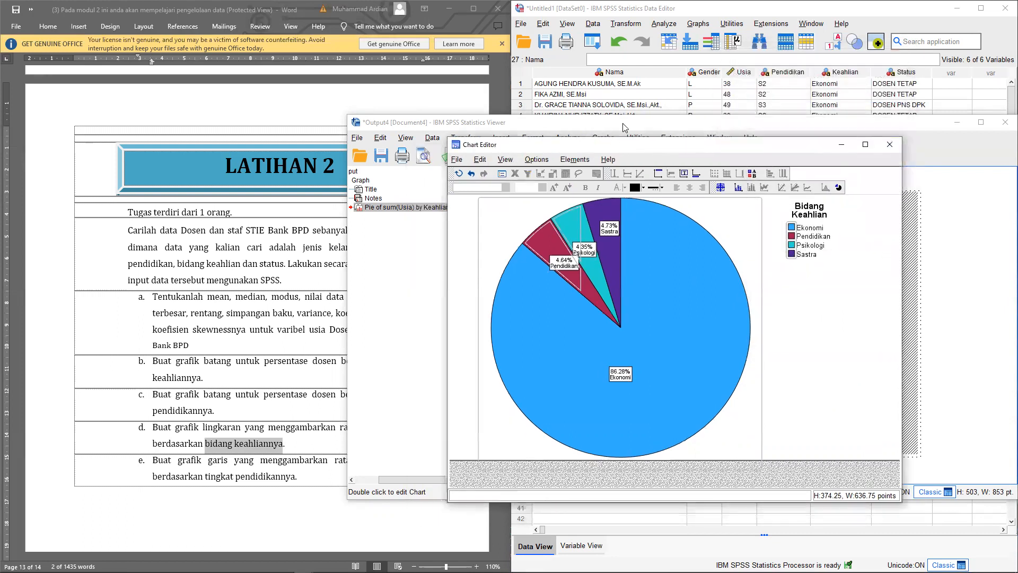
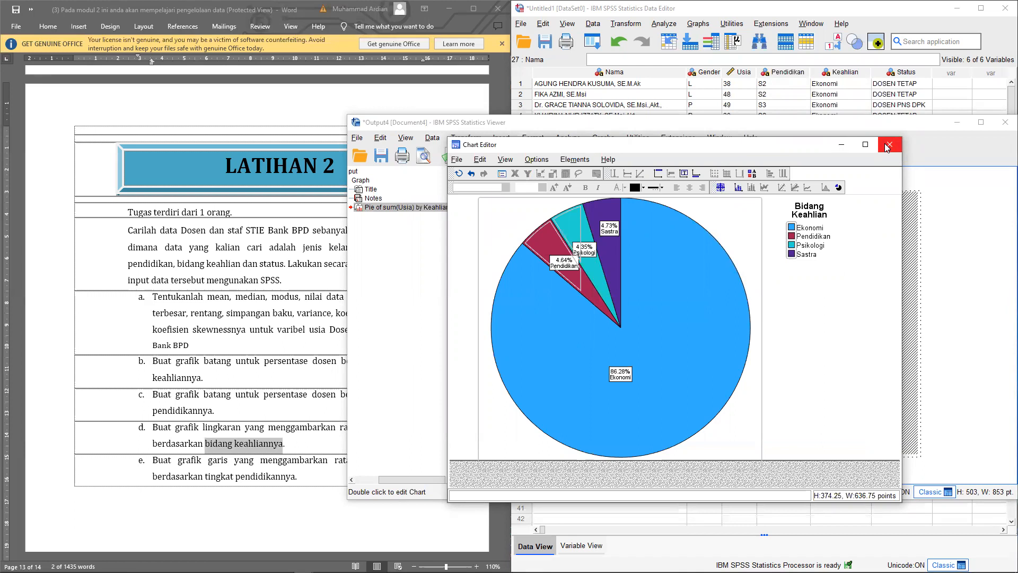
{"action": "left_click", "coordinate": [887, 146]}
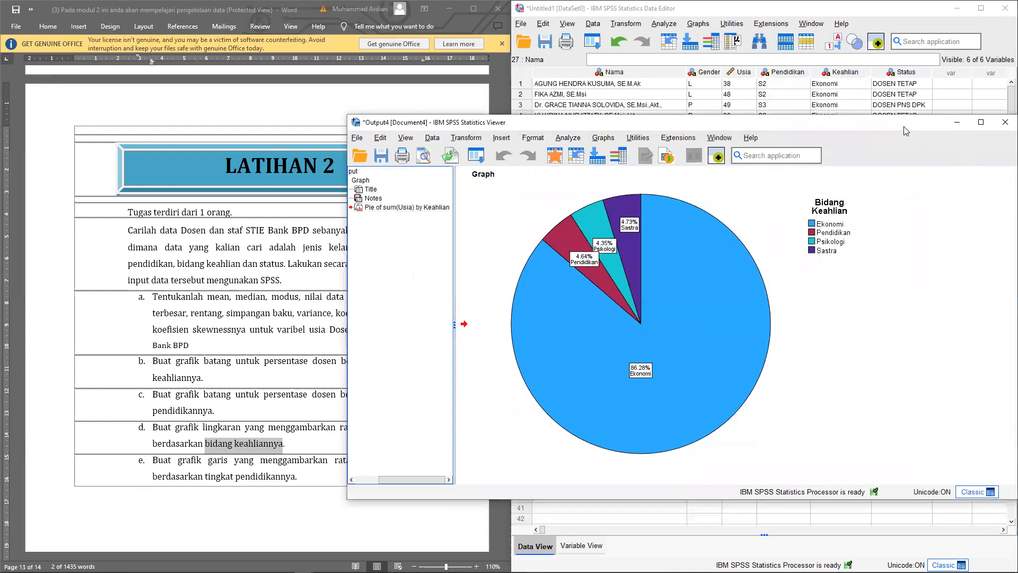
{"action": "left_click_drag", "start_coordinate": [905, 126], "coordinate": [791, 140]}
{"action": "left_click", "coordinate": [892, 137]}
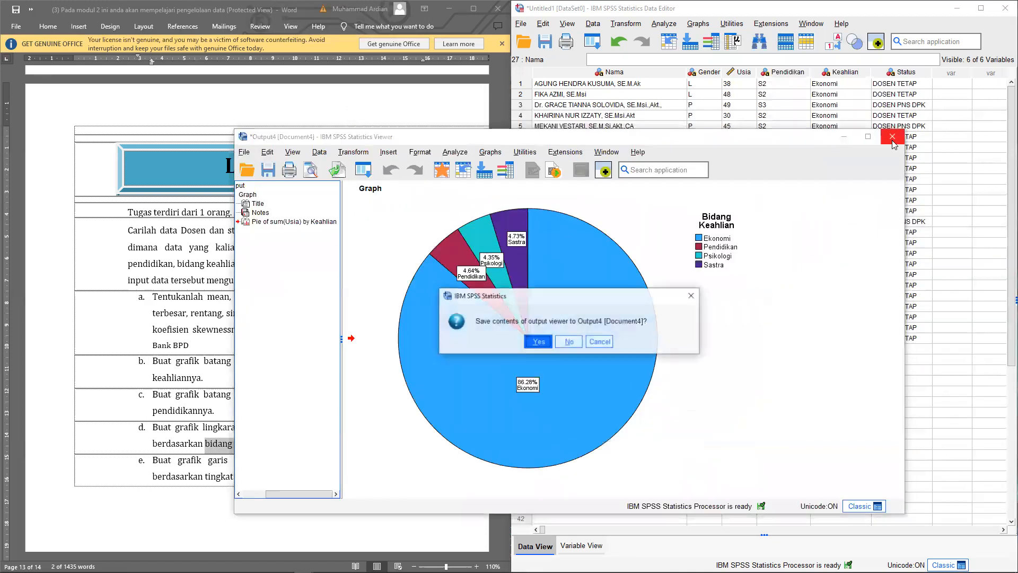
{"action": "left_click", "coordinate": [578, 343]}
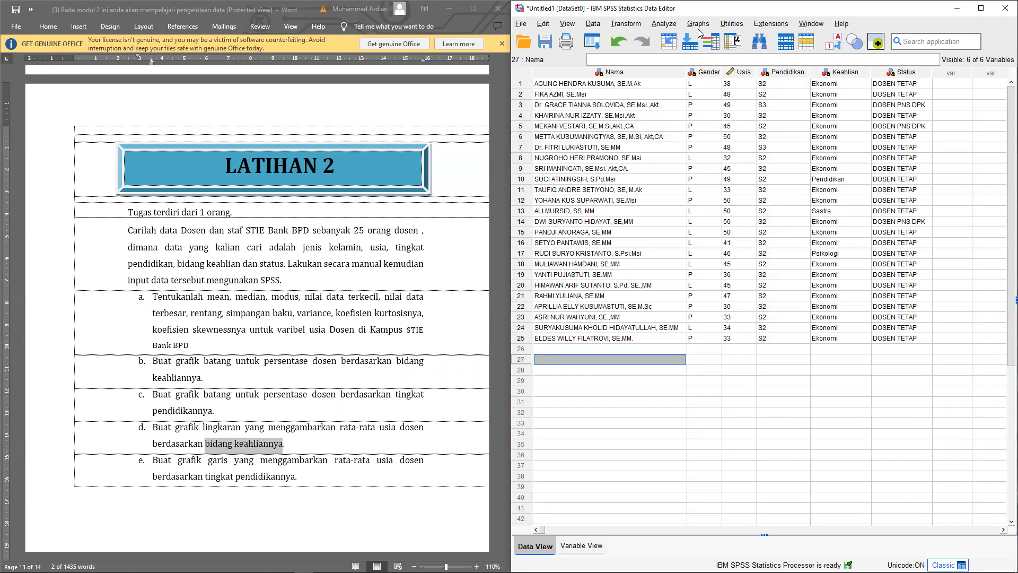
Start defining a simple bar chart for groups of cases with bars representing the mean of Usia.
{"action": "left_click", "coordinate": [697, 24]}
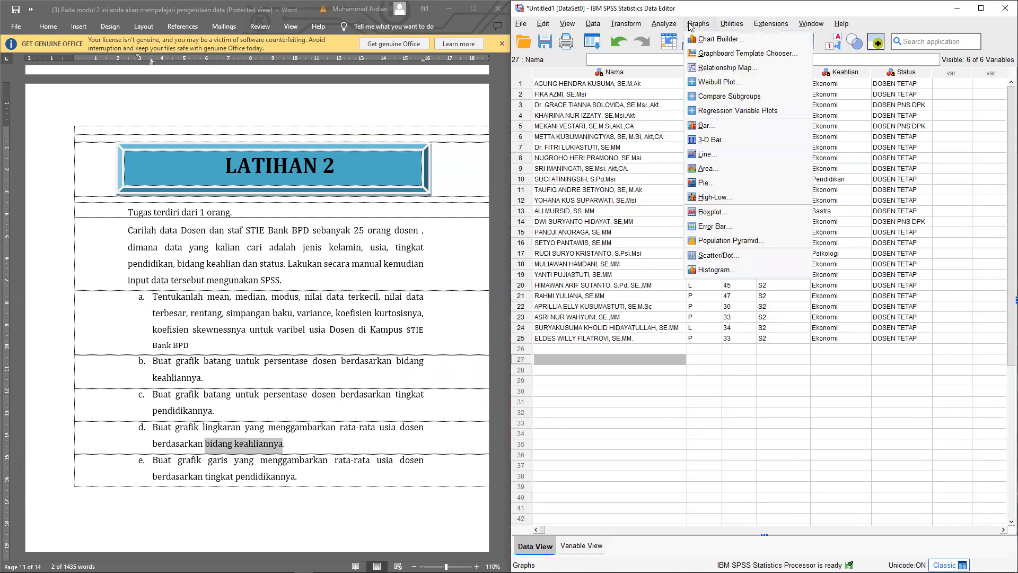
{"action": "left_click", "coordinate": [706, 128]}
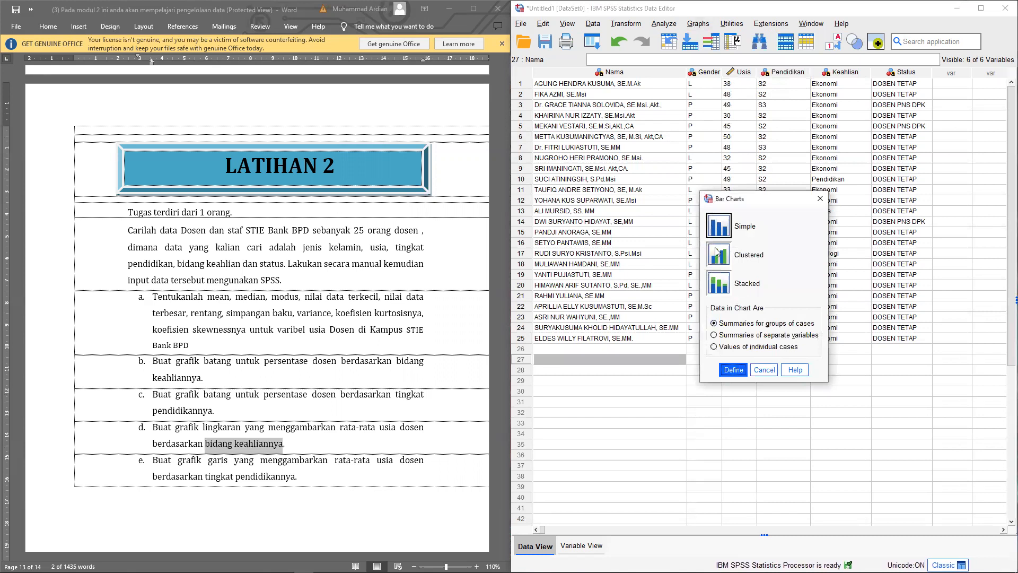
{"action": "left_click", "coordinate": [734, 369]}
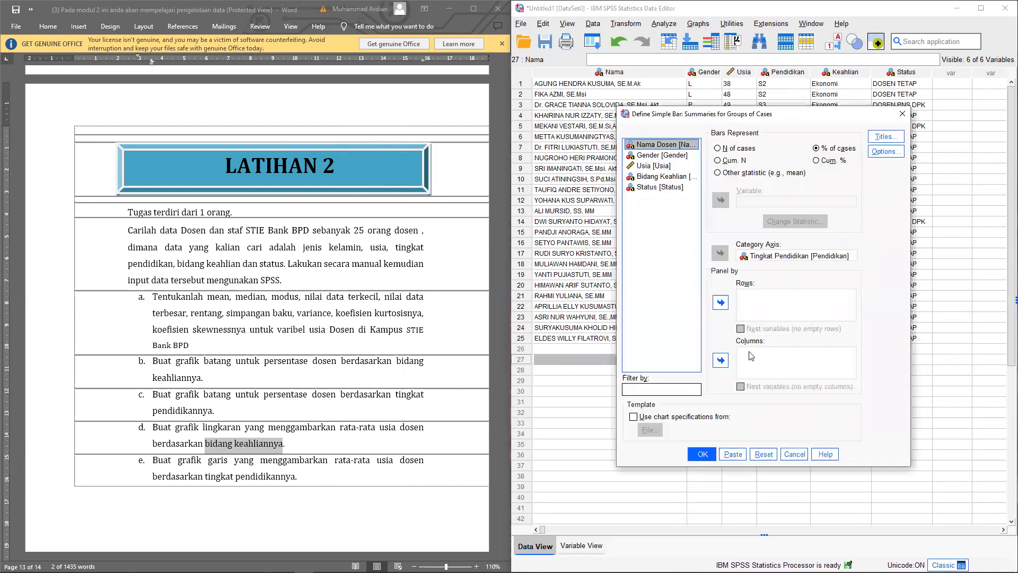
{"action": "left_click", "coordinate": [753, 175]}
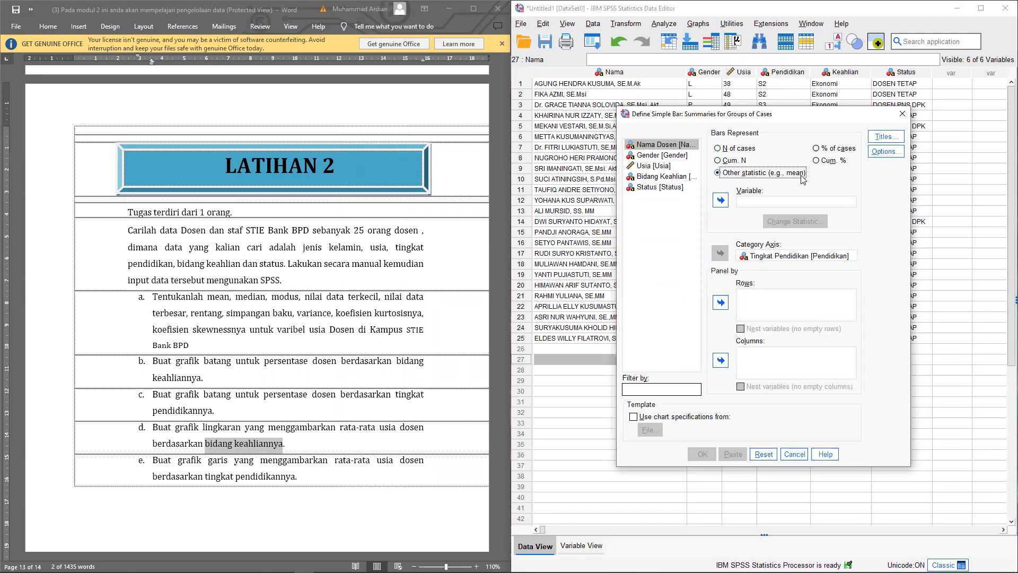
{"action": "left_click", "coordinate": [652, 166]}
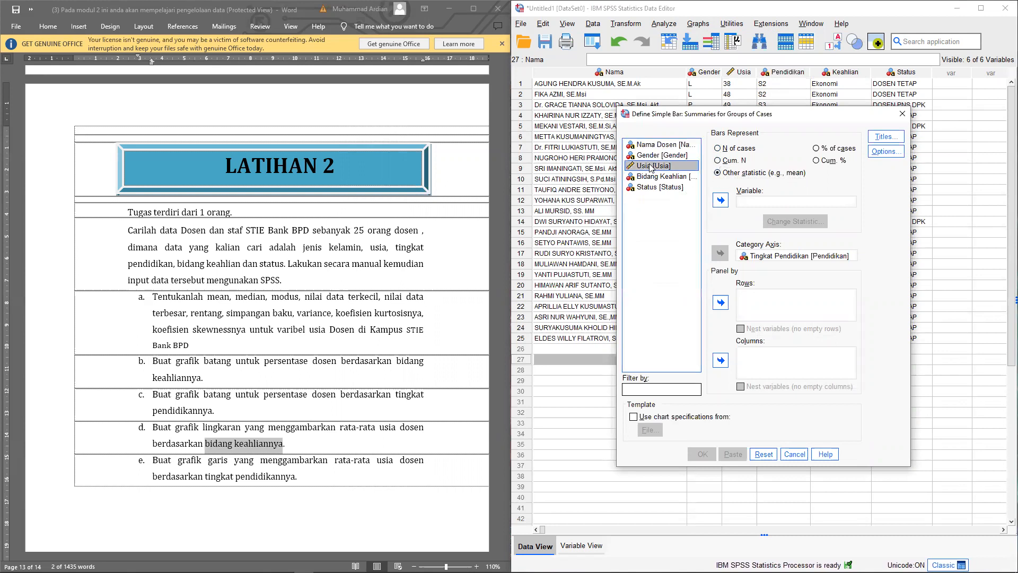
{"action": "left_click", "coordinate": [721, 200]}
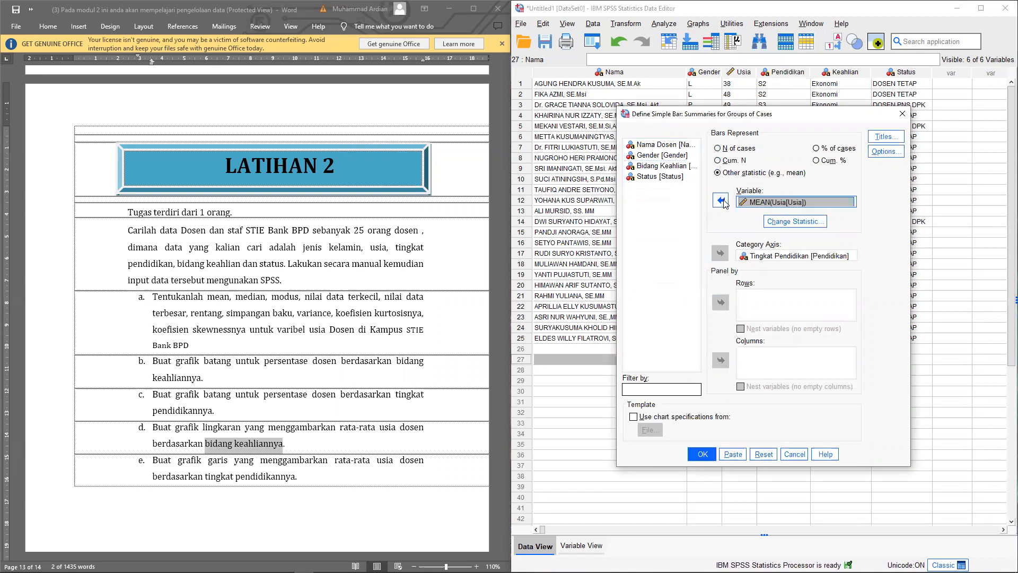
Highlight "rata-rata usia" in task d and keep Mean of values as the statistic for Usia.
{"action": "left_click", "coordinate": [788, 223]}
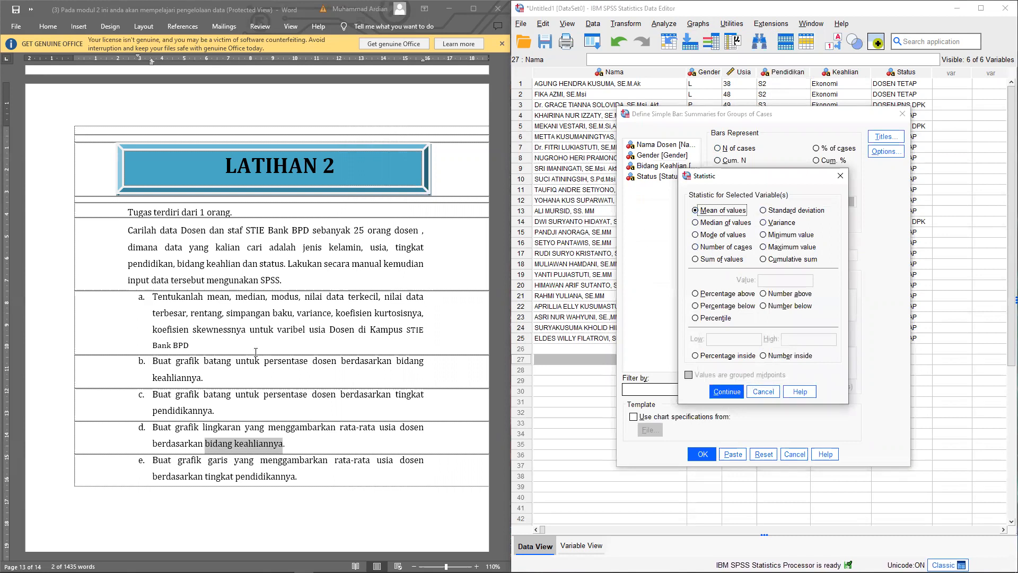
{"action": "left_click_drag", "start_coordinate": [340, 426], "coordinate": [399, 427]}
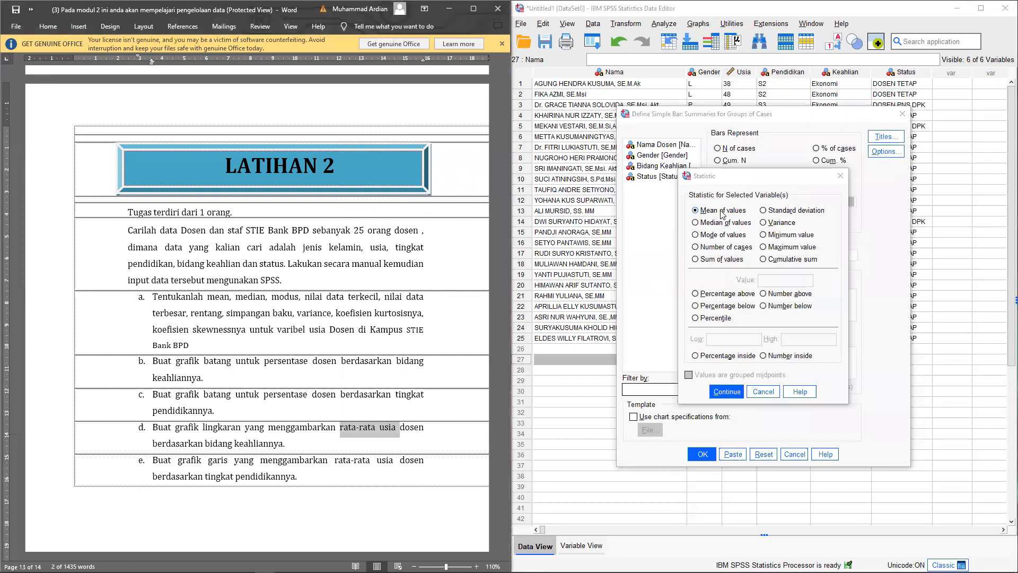
{"action": "left_click", "coordinate": [717, 393]}
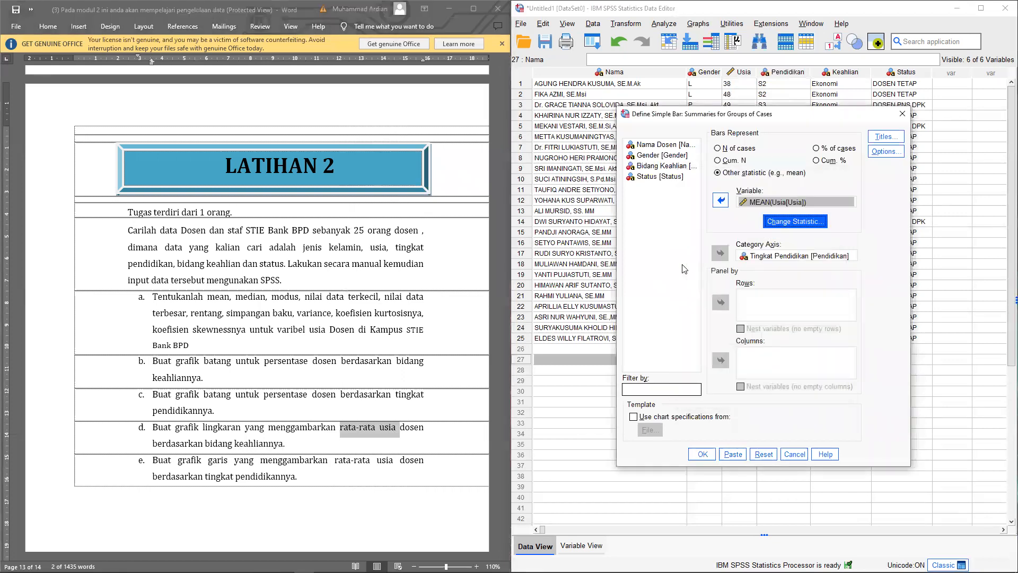
Replace Tingkat Pendidikan with Bidang Keahlian on the category axis, following task d, and generate the bar chart of mean Usia.
{"action": "left_click", "coordinate": [777, 257]}
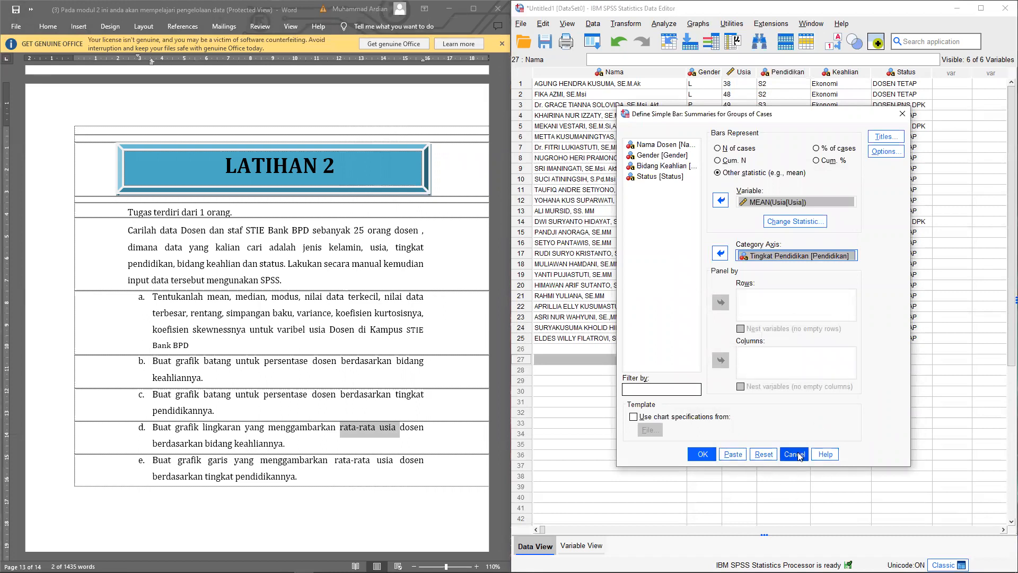
{"action": "left_click", "coordinate": [720, 253]}
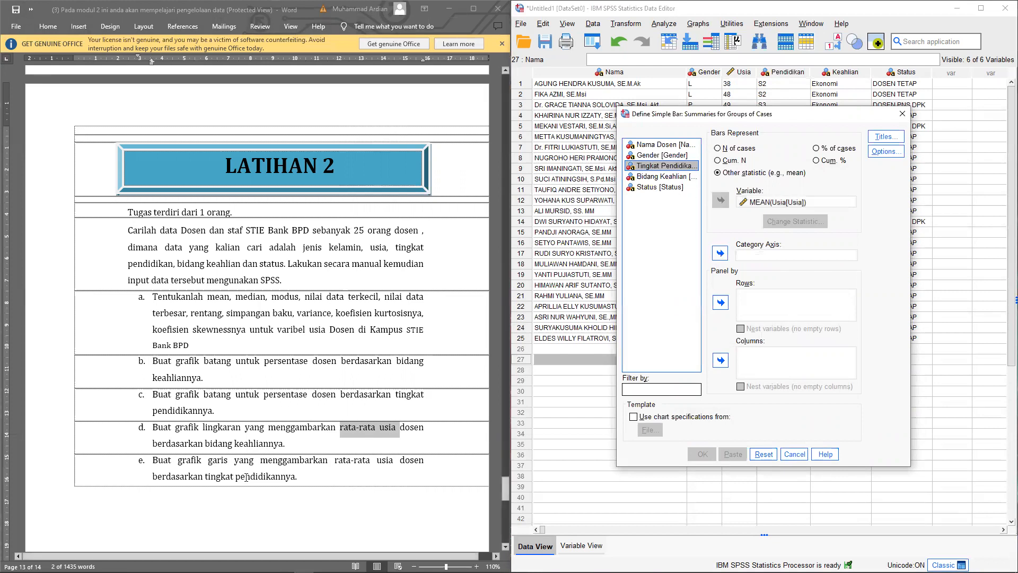
{"action": "left_click_drag", "start_coordinate": [152, 443], "coordinate": [283, 443]}
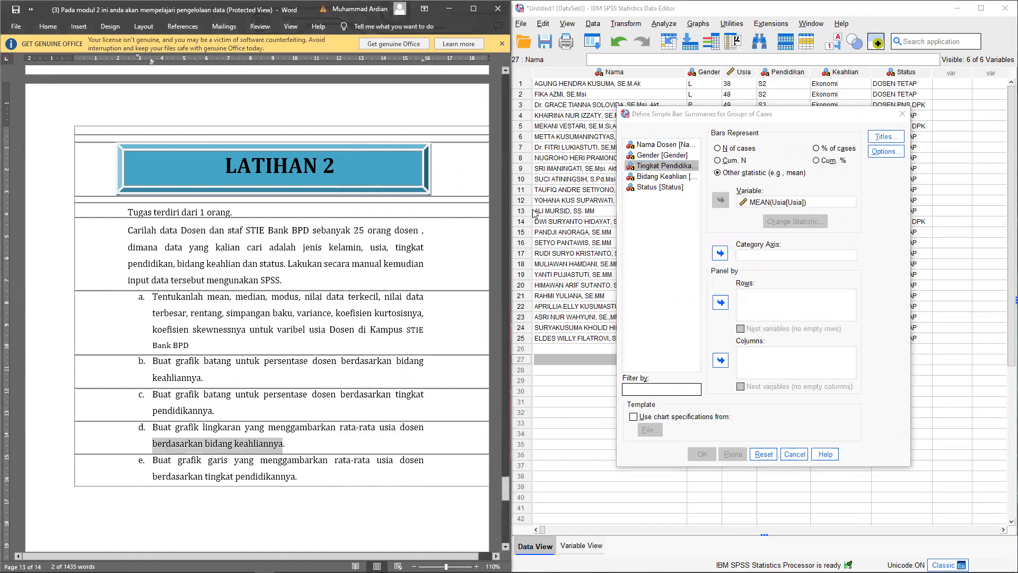
{"action": "left_click", "coordinate": [663, 176]}
{"action": "left_click", "coordinate": [721, 253]}
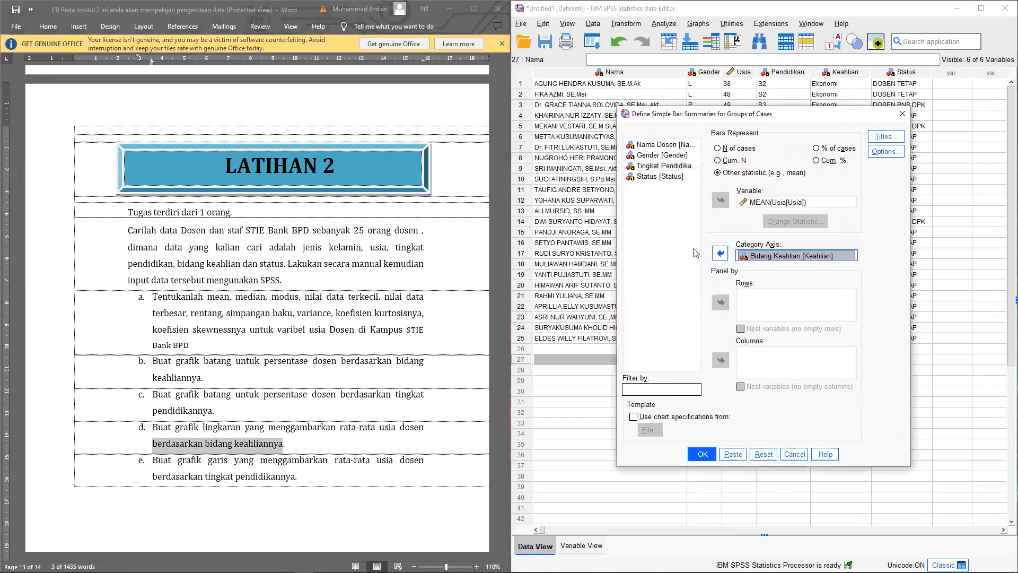
{"action": "left_click", "coordinate": [702, 454]}
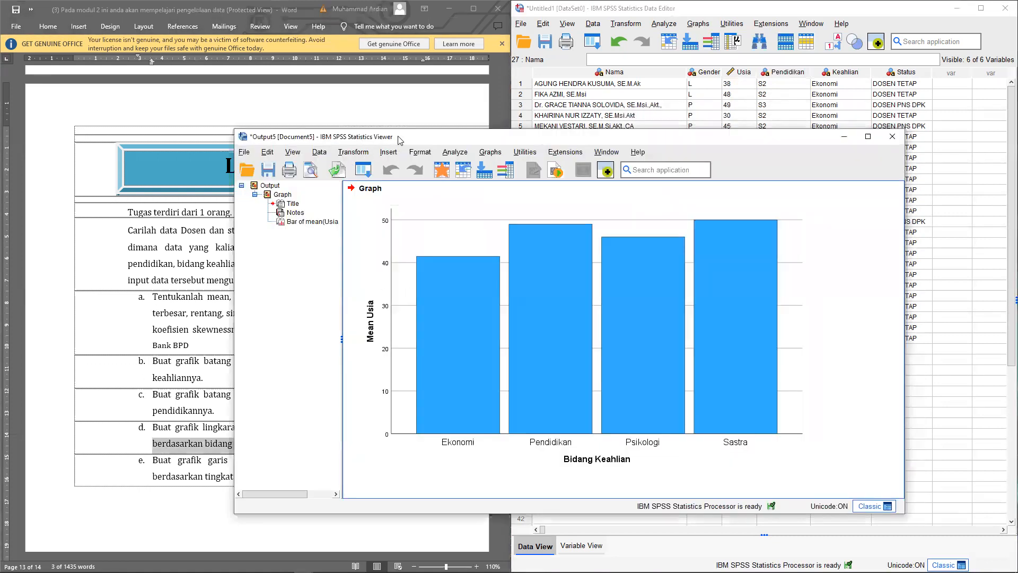
Open the mean Usia by Bidang Keahlian bar chart for editing and show data labels on its bars.
{"action": "left_click_drag", "start_coordinate": [400, 140], "coordinate": [573, 122]}
{"action": "left_click", "coordinate": [776, 313]}
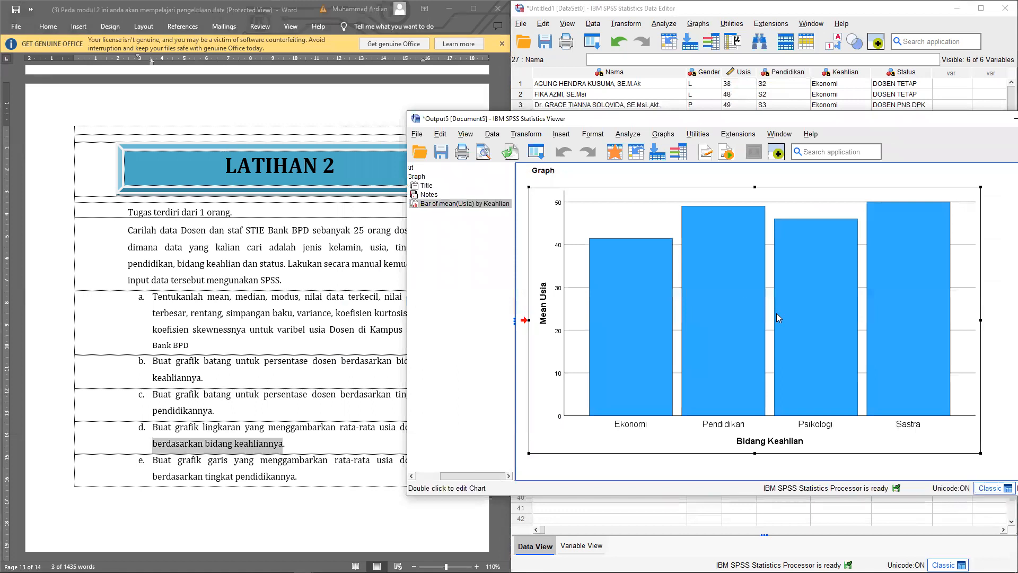
{"action": "double_click", "coordinate": [776, 318]}
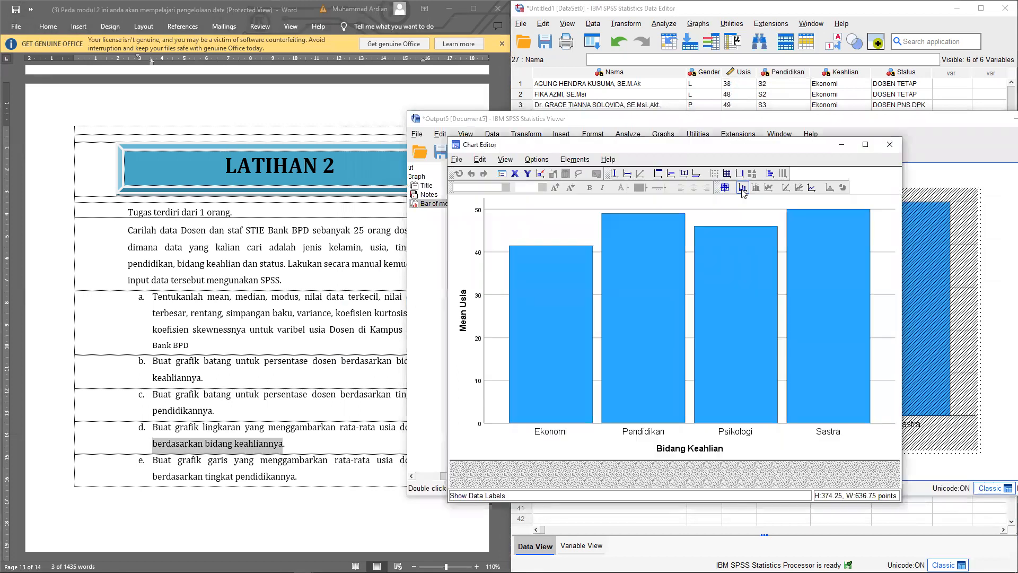
{"action": "left_click", "coordinate": [743, 193]}
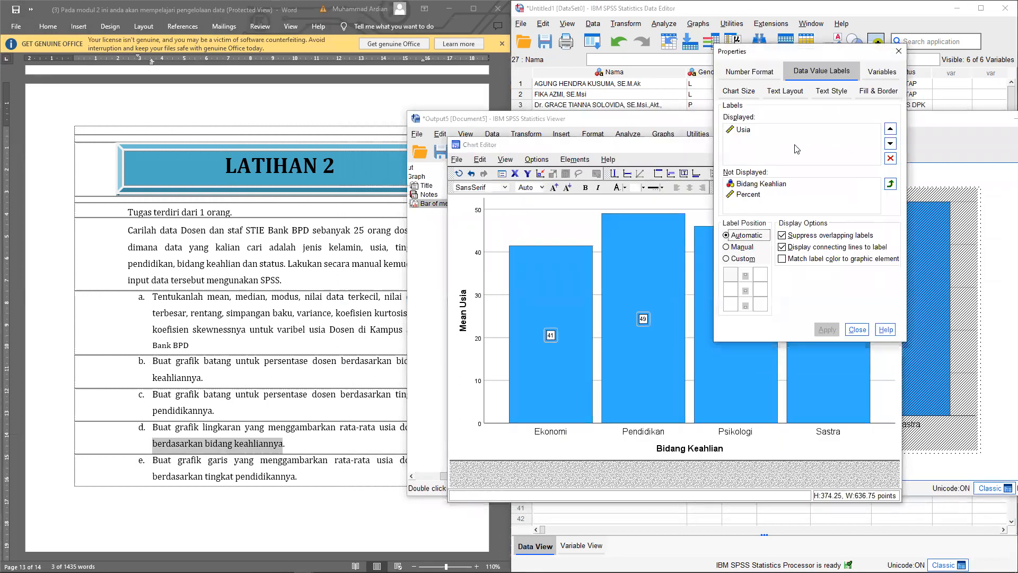
Add Bidang Keahlian and Percent to the displayed bar labels alongside Usia, apply them and close the properties.
{"action": "left_click", "coordinate": [759, 185]}
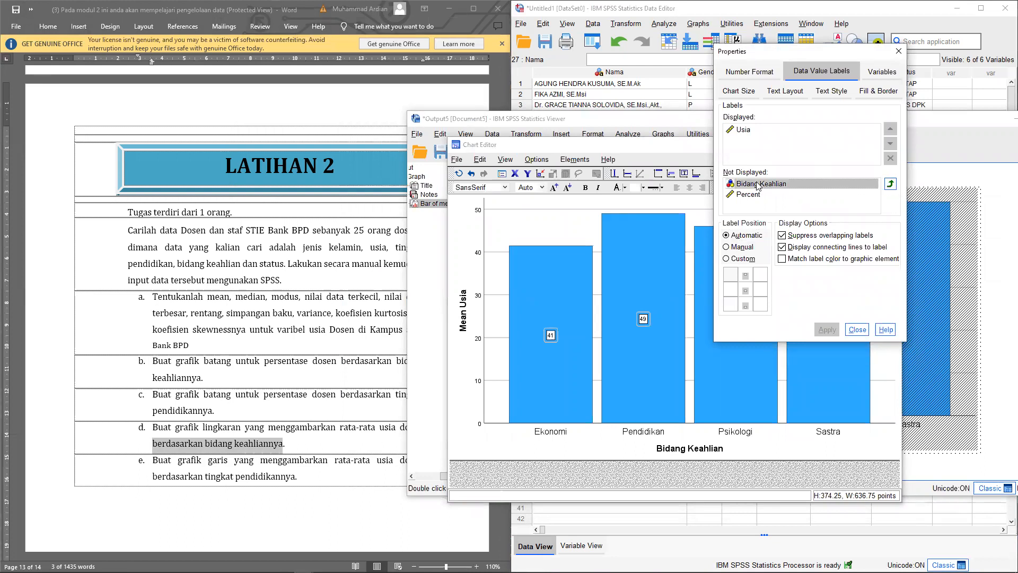
{"action": "left_click", "coordinate": [890, 184]}
{"action": "left_click", "coordinate": [749, 184]}
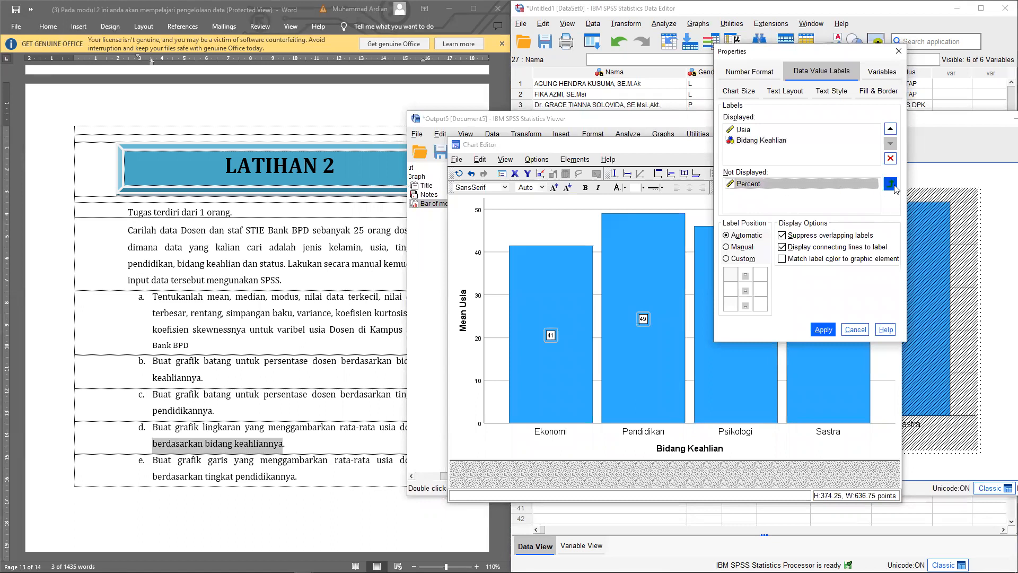
{"action": "left_click", "coordinate": [890, 184]}
{"action": "left_click", "coordinate": [824, 329]}
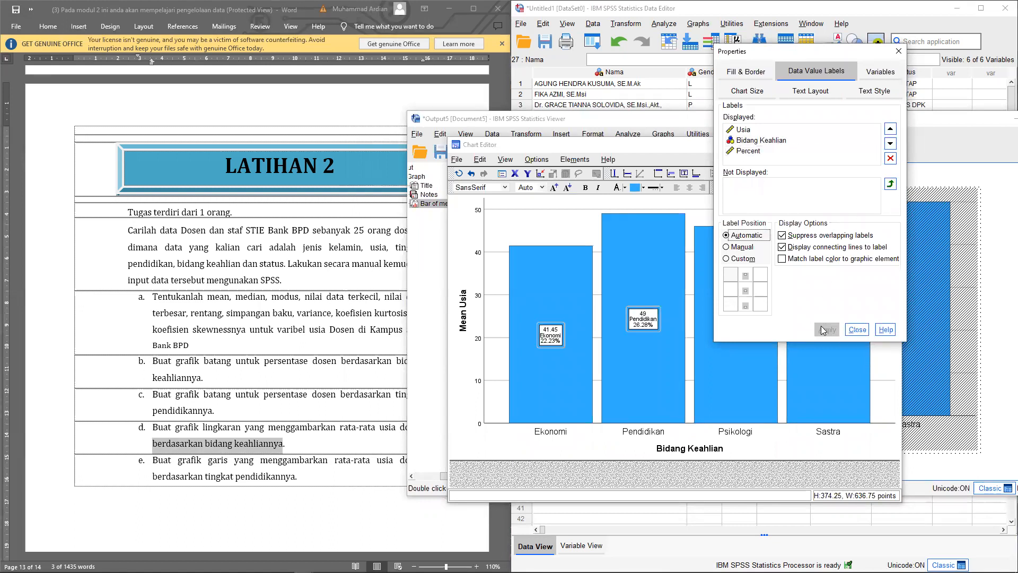
{"action": "left_click", "coordinate": [898, 52]}
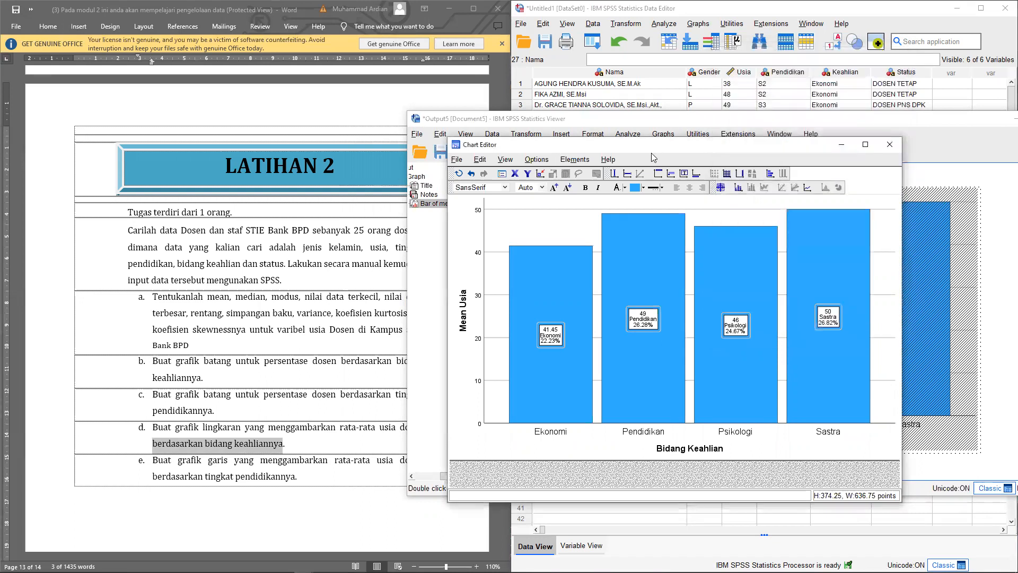
Compare the labelled bar chart with task d, highlighting its wording up to "rata-rata usia" and the phrase "bidang keahliannya".
{"action": "left_click_drag", "start_coordinate": [653, 148], "coordinate": [734, 147]}
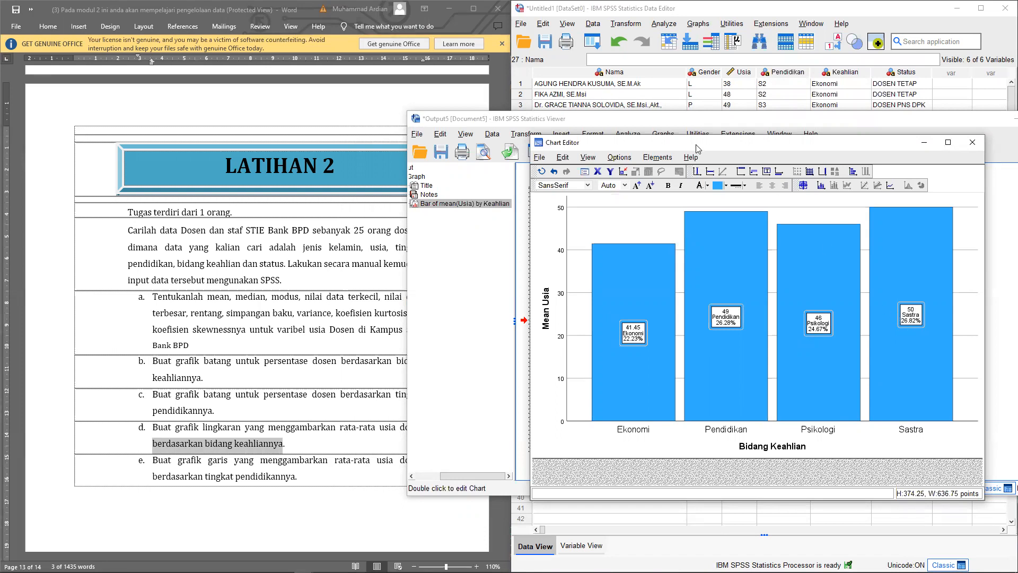
{"action": "left_click_drag", "start_coordinate": [692, 149], "coordinate": [582, 165]}
{"action": "left_click_drag", "start_coordinate": [153, 430], "coordinate": [394, 432]}
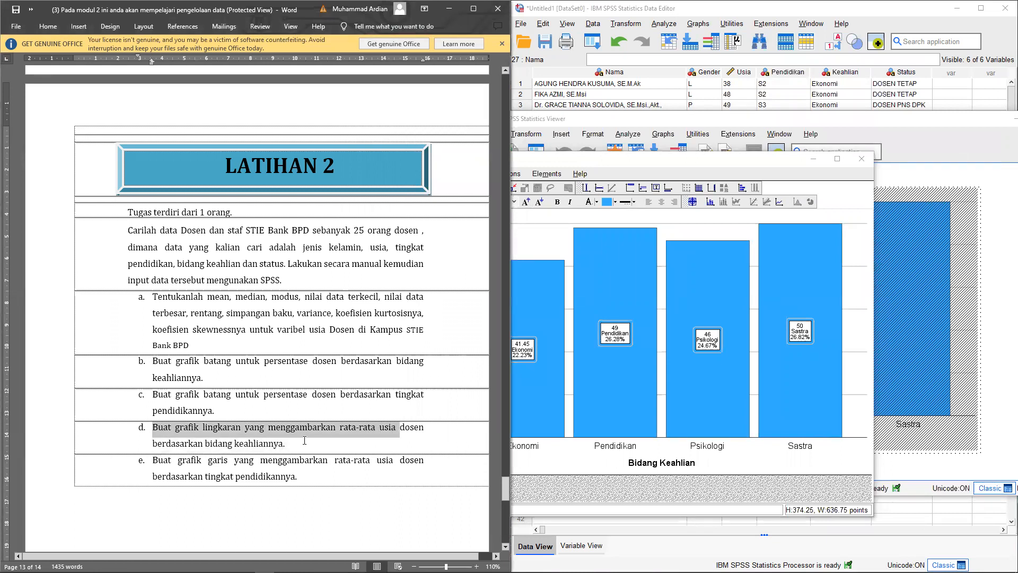
{"action": "left_click_drag", "start_coordinate": [286, 443], "coordinate": [212, 454]}
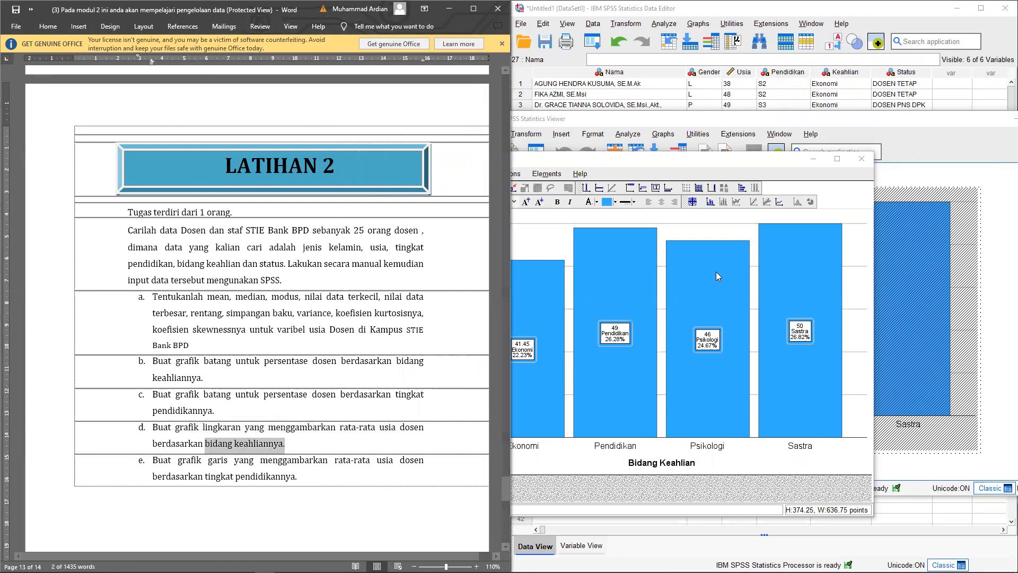
{"action": "left_click", "coordinate": [712, 163]}
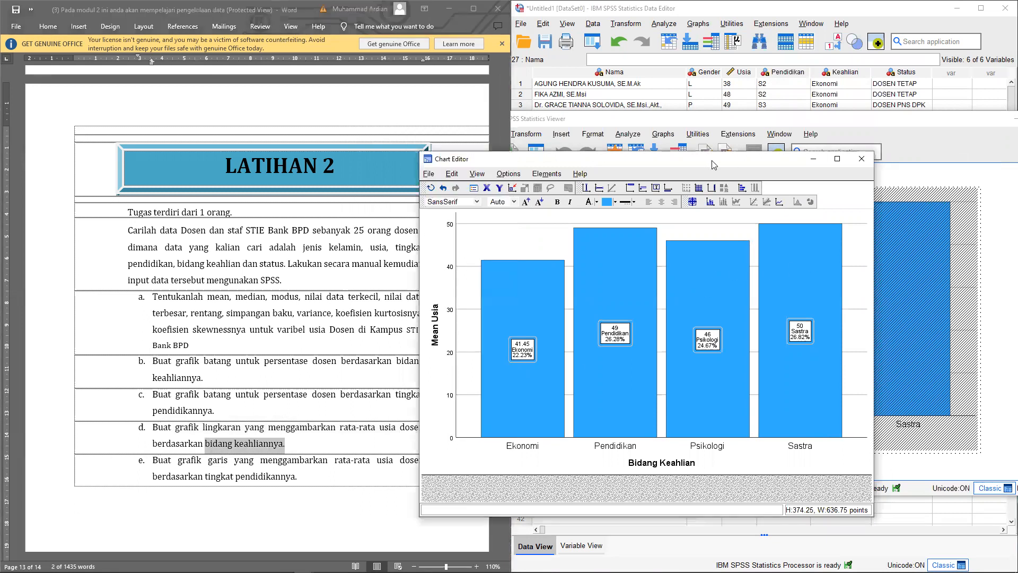
Close the Chart Editor, review the labelled bar chart in the output and discard that output without saving.
{"action": "left_click", "coordinate": [862, 159]}
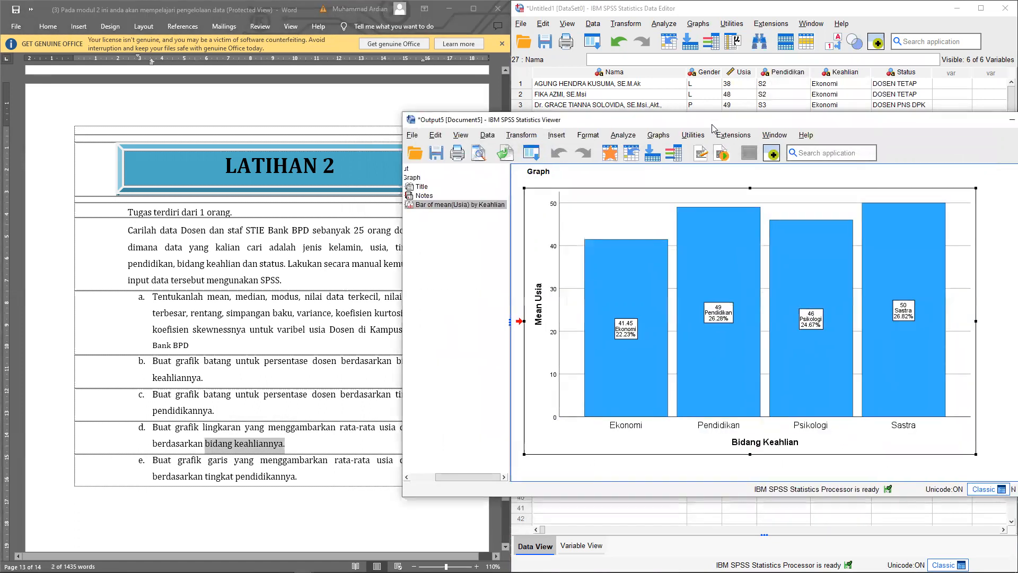
{"action": "left_click_drag", "start_coordinate": [712, 128], "coordinate": [556, 144]}
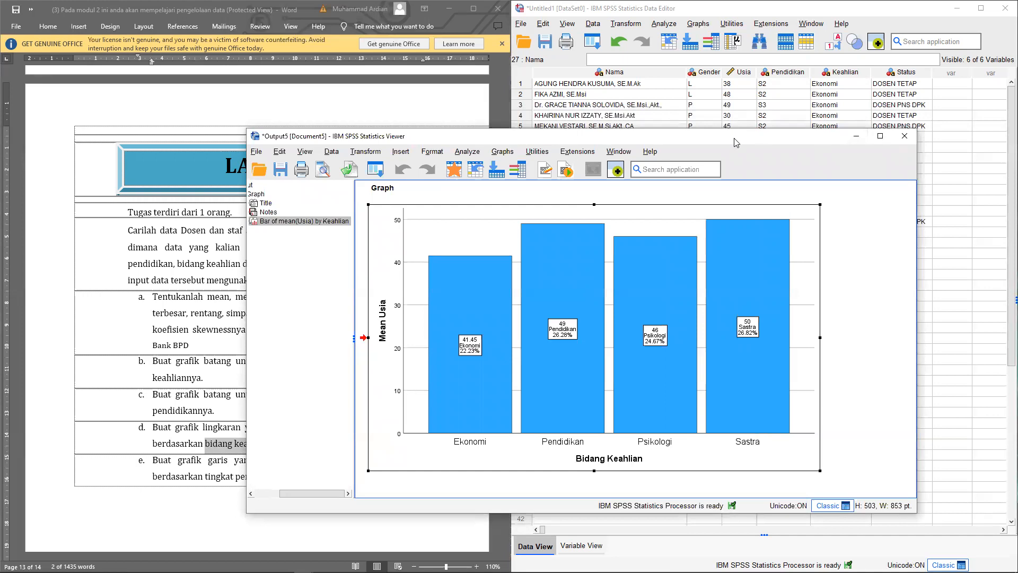
{"action": "left_click_drag", "start_coordinate": [734, 143], "coordinate": [644, 199]}
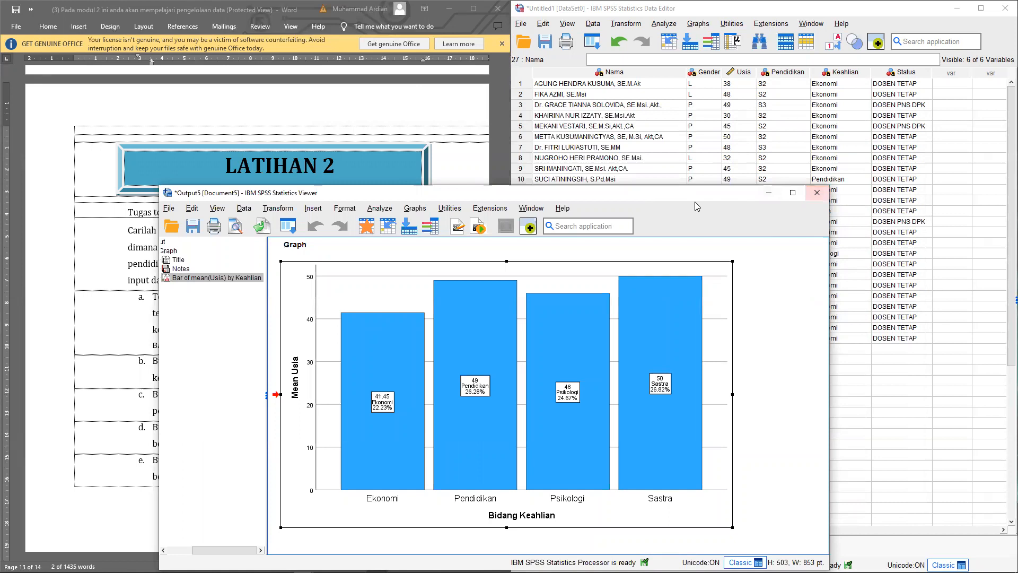
{"action": "left_click_drag", "start_coordinate": [698, 201], "coordinate": [734, 101]}
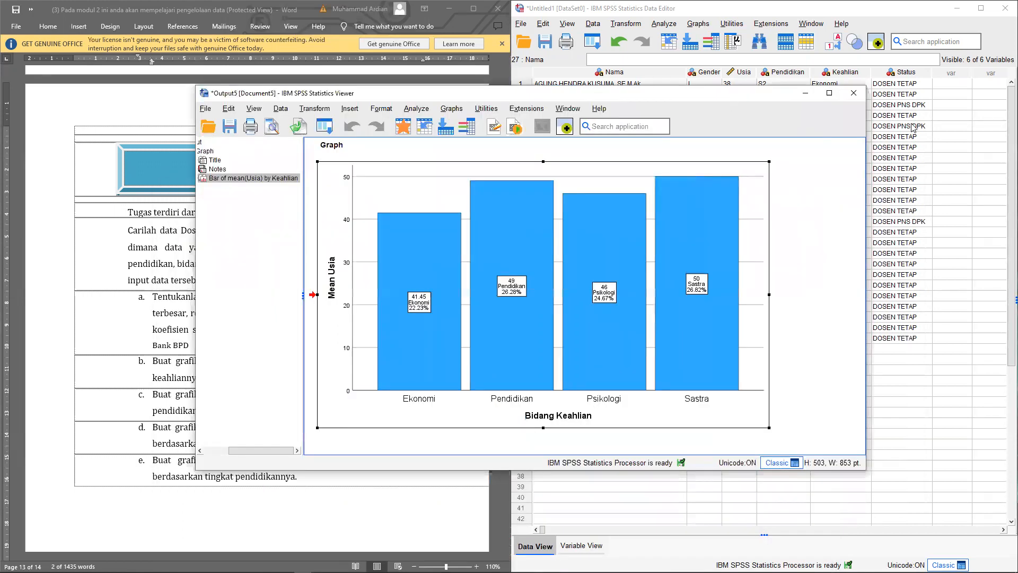
{"action": "left_click", "coordinate": [855, 99]}
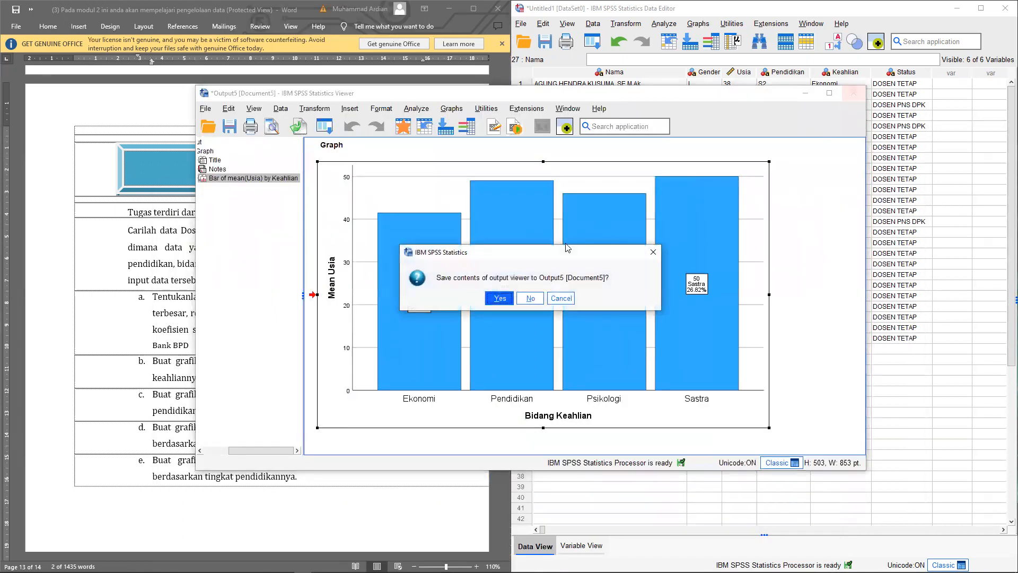
{"action": "left_click", "coordinate": [531, 297]}
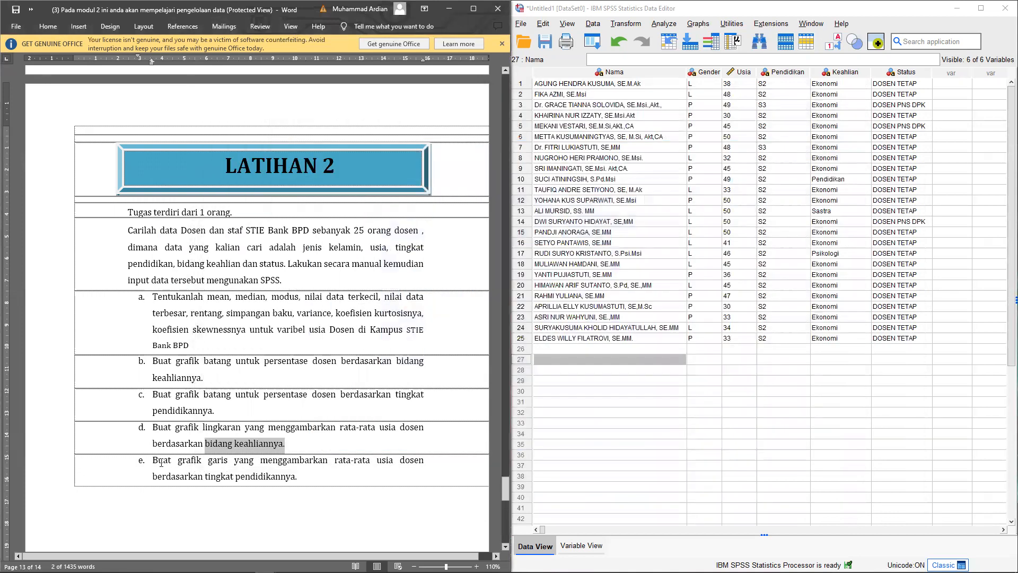
Highlight task e and start defining a simple line chart with summaries for groups of cases.
{"action": "left_click_drag", "start_coordinate": [171, 462], "coordinate": [306, 480]}
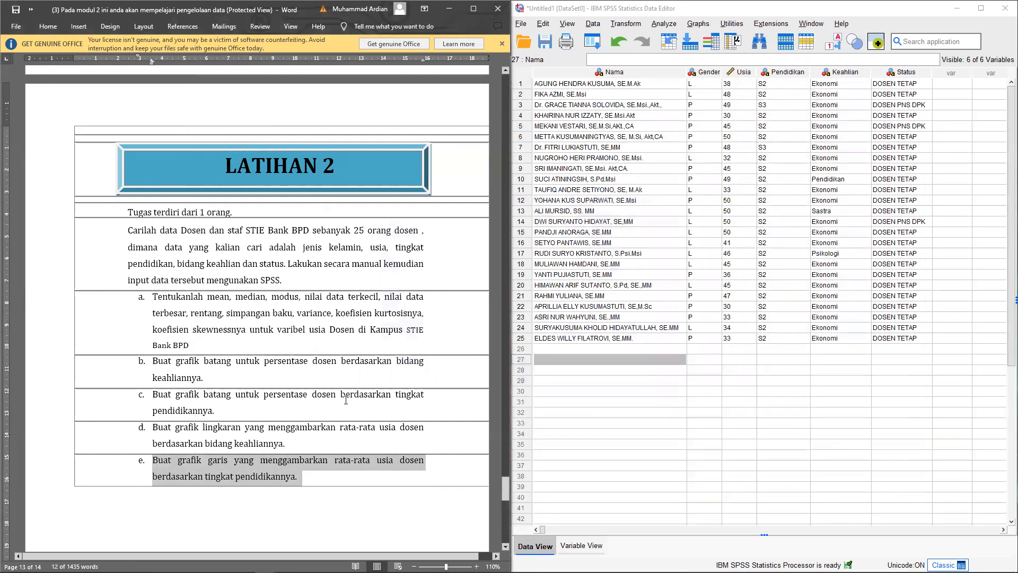
{"action": "left_click", "coordinate": [699, 24]}
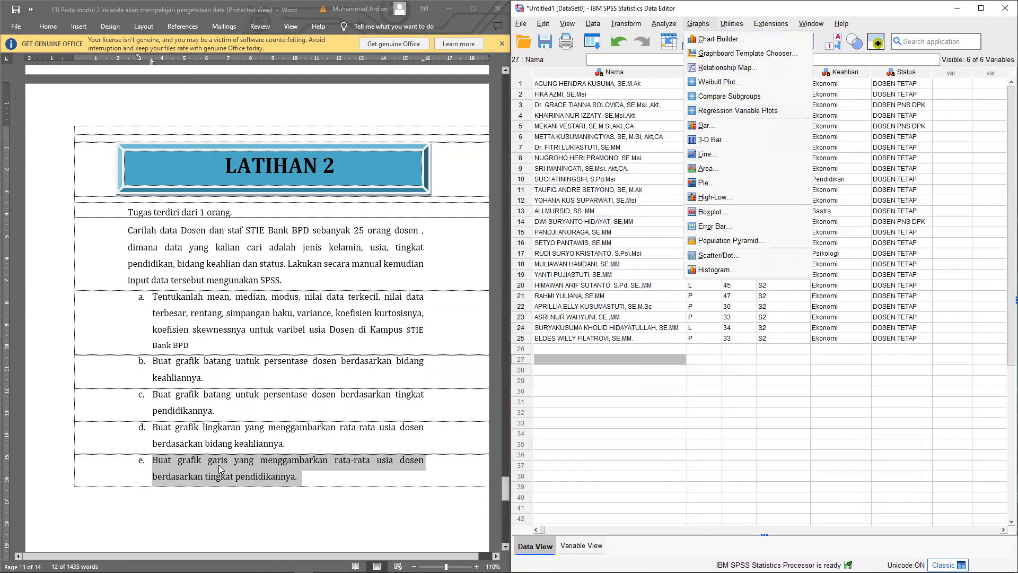
{"action": "left_click", "coordinate": [705, 154]}
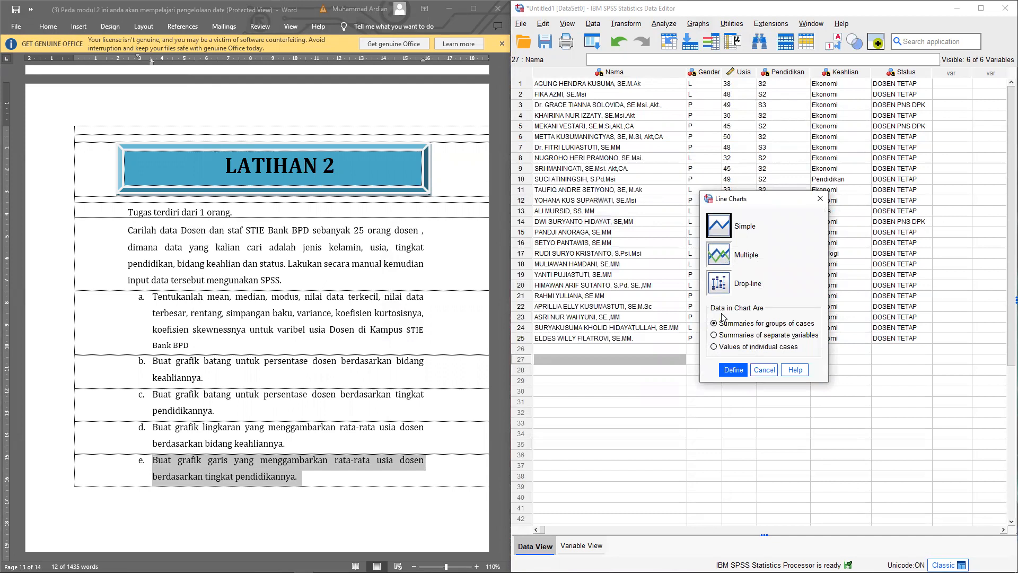
{"action": "left_click", "coordinate": [736, 323]}
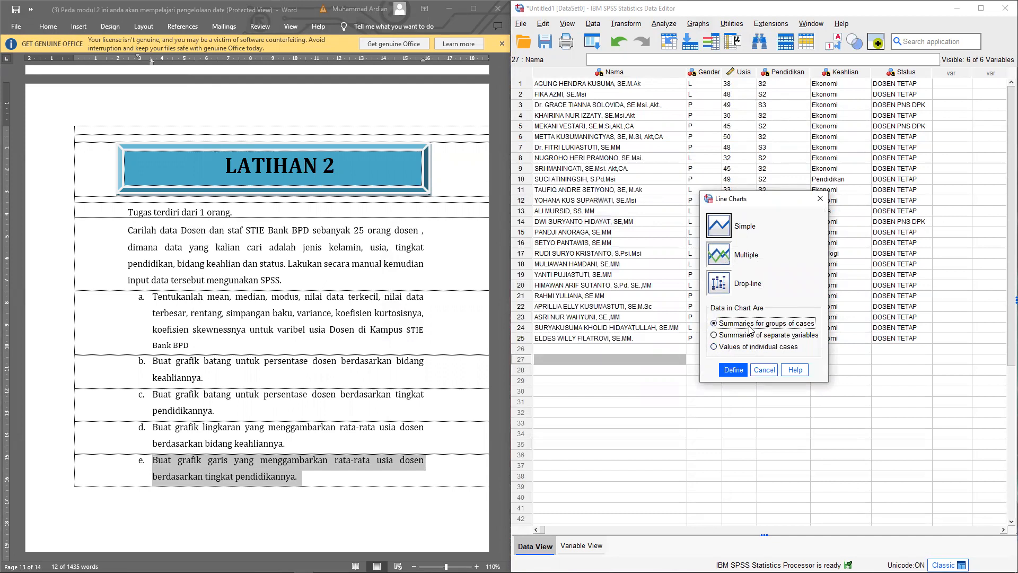
{"action": "left_click", "coordinate": [734, 373]}
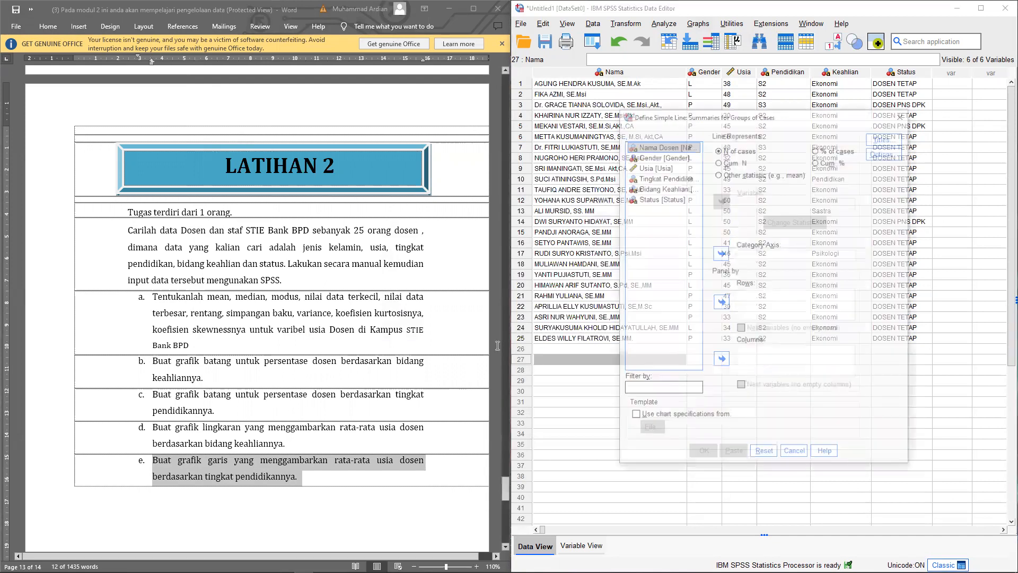
Make the line represent another statistic, using Usia as its variable with Mean of values.
{"action": "left_click", "coordinate": [730, 174]}
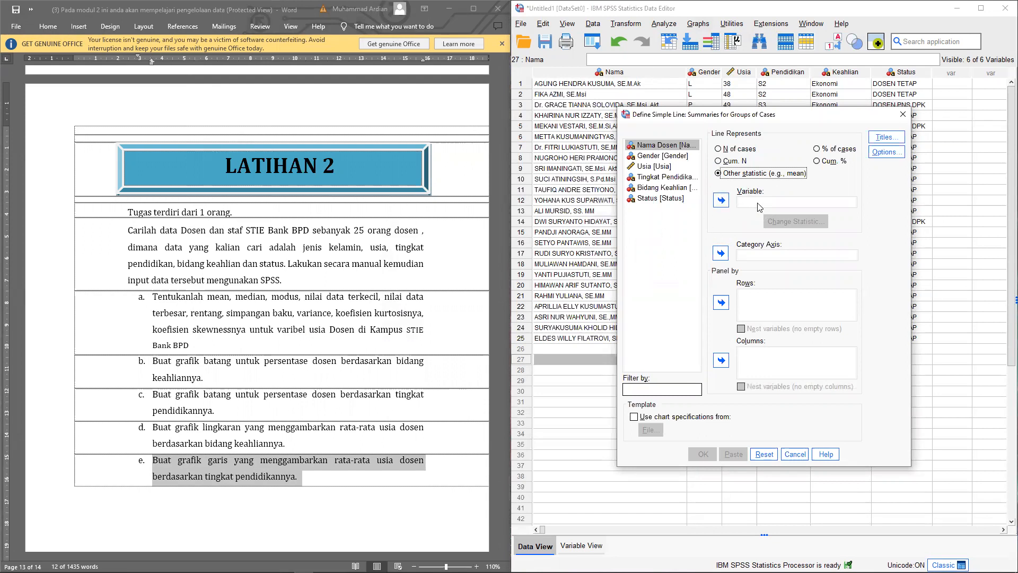
{"action": "left_click", "coordinate": [384, 466]}
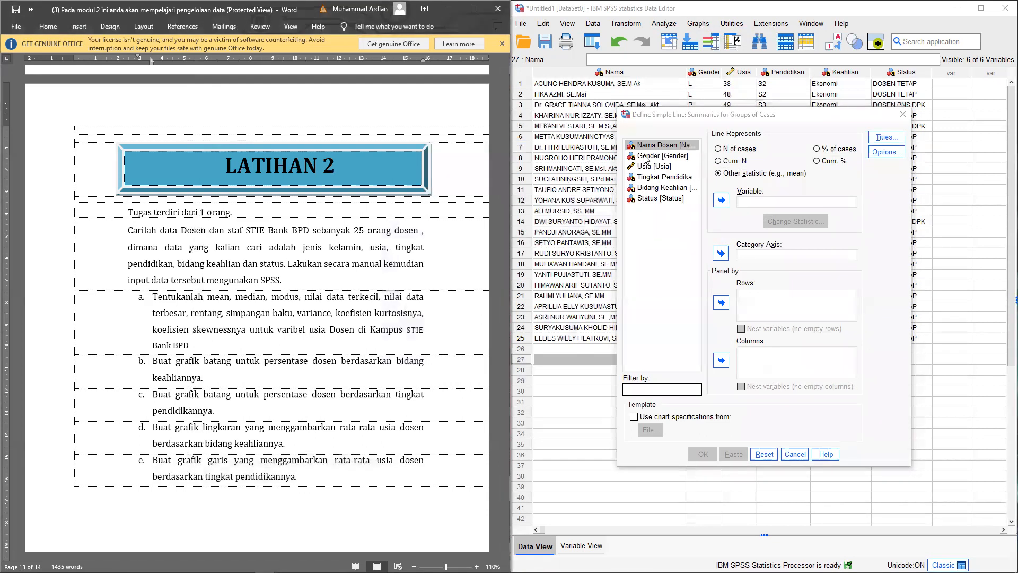
{"action": "left_click", "coordinate": [654, 166]}
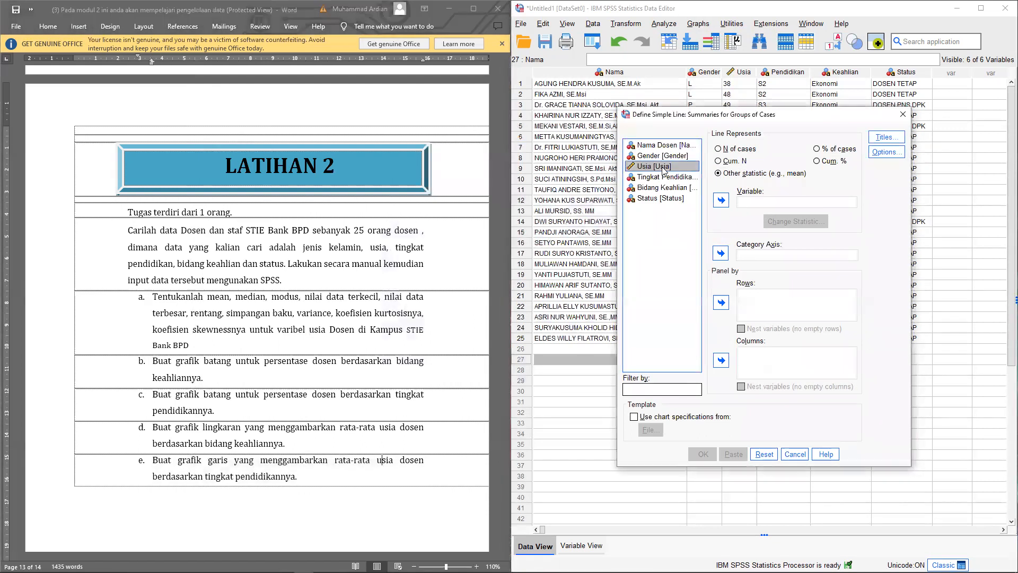
{"action": "left_click", "coordinate": [721, 200]}
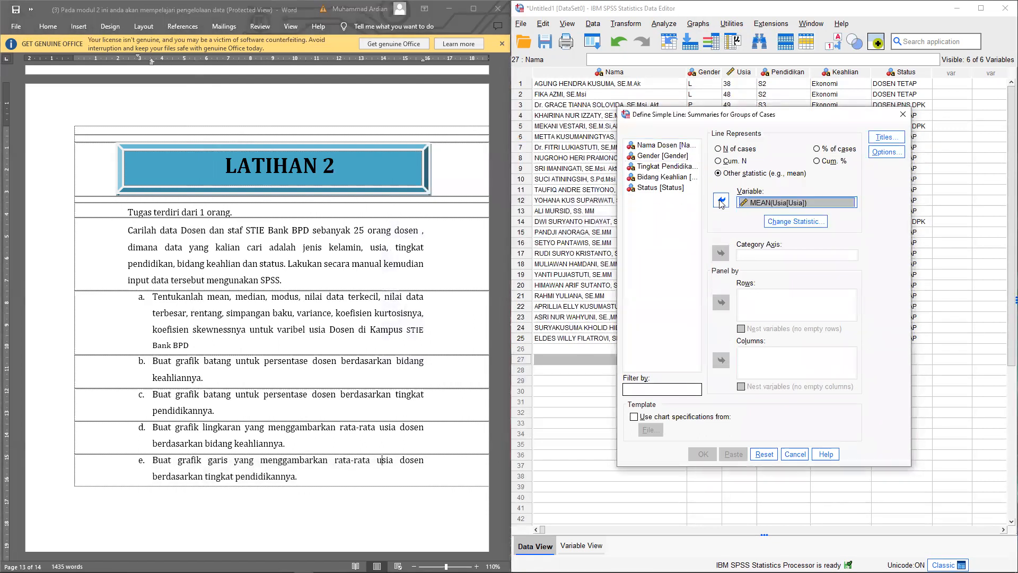
{"action": "left_click", "coordinate": [781, 222]}
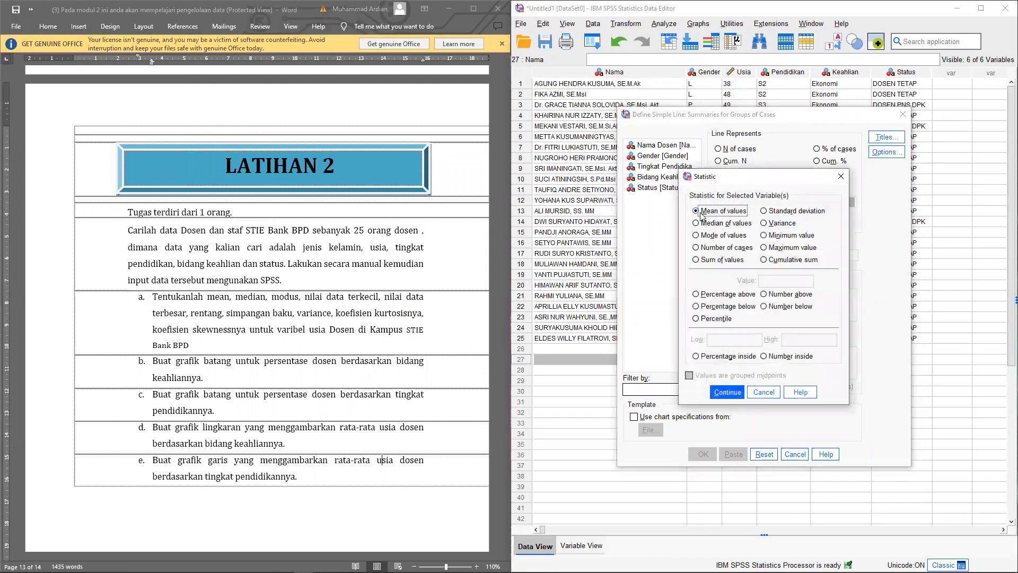
{"action": "left_click", "coordinate": [731, 393]}
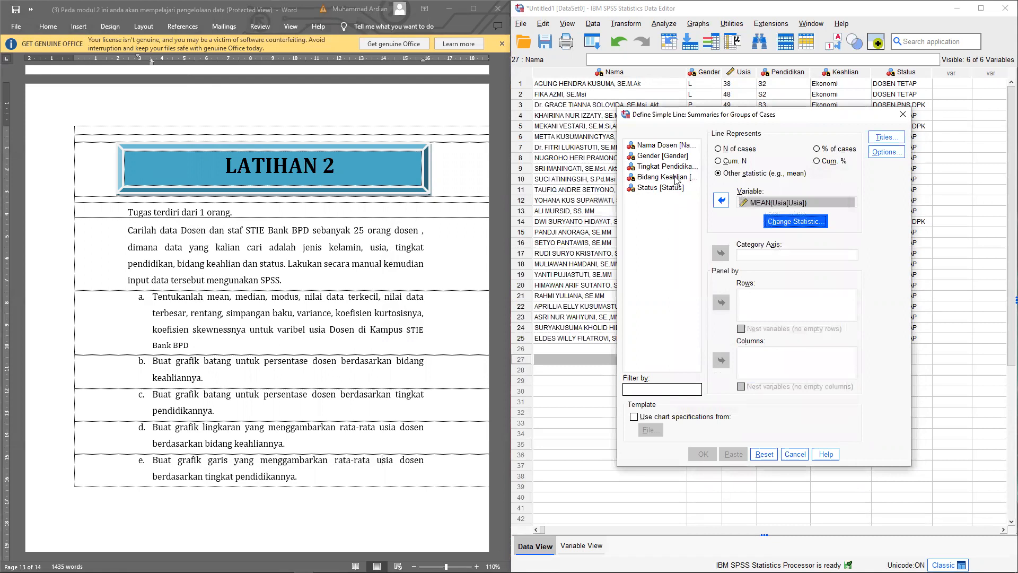
Highlight "tingkat pendidikannya" in task e and generate the line chart with Tingkat Pendidikan as the category axis.
{"action": "left_click_drag", "start_coordinate": [204, 477], "coordinate": [301, 477]}
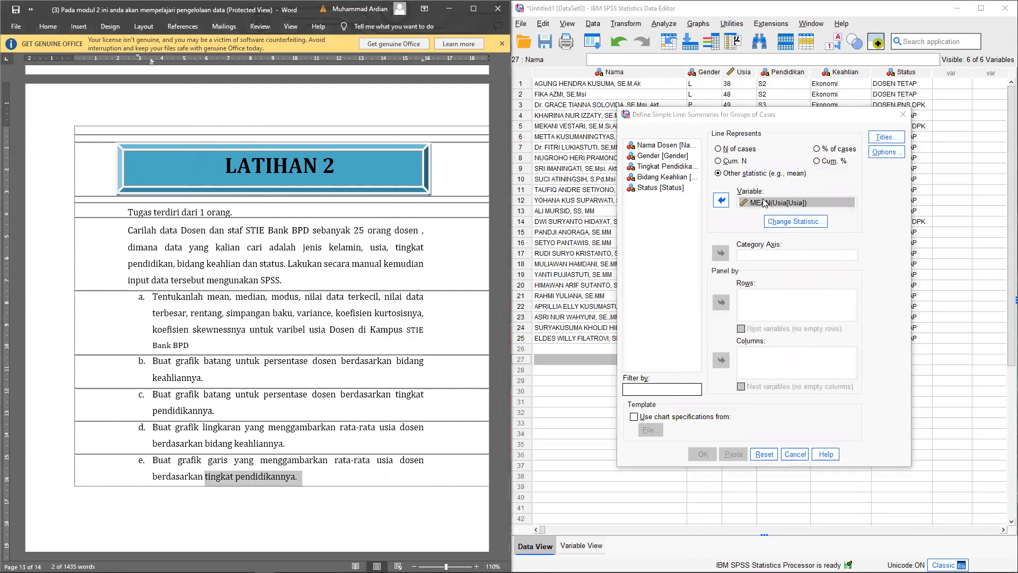
{"action": "left_click", "coordinate": [653, 168]}
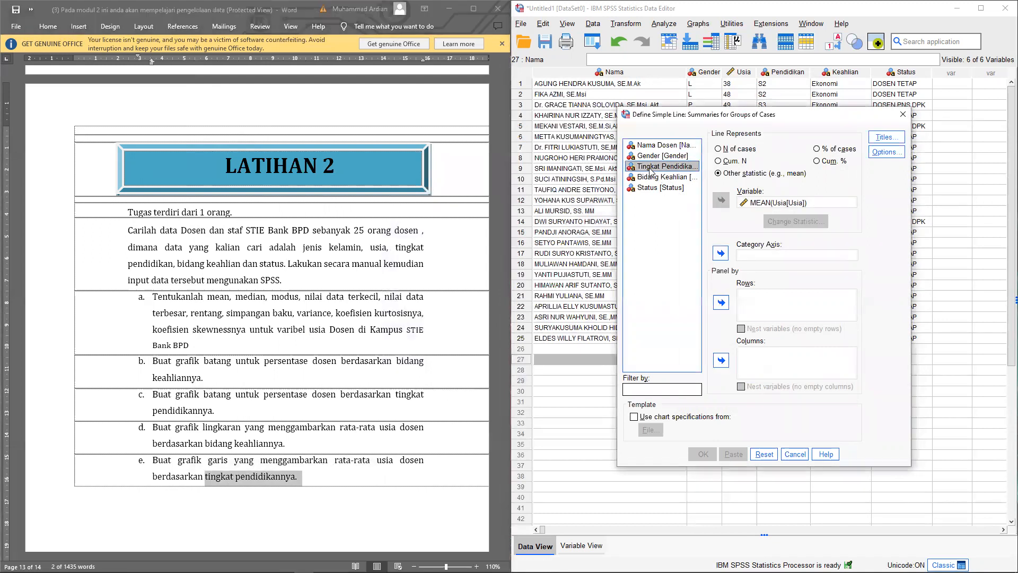
{"action": "left_click", "coordinate": [721, 254]}
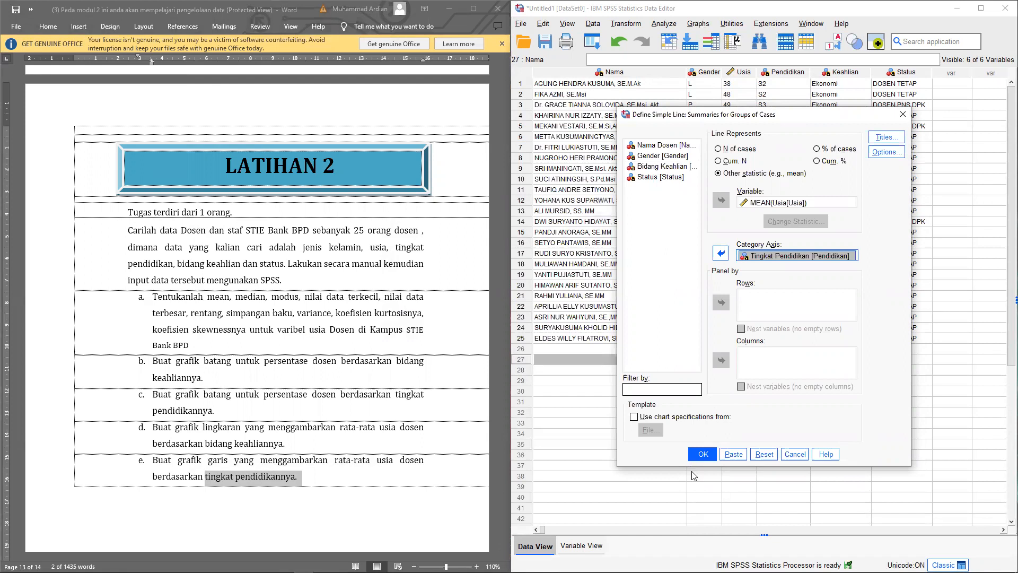
{"action": "left_click", "coordinate": [703, 454]}
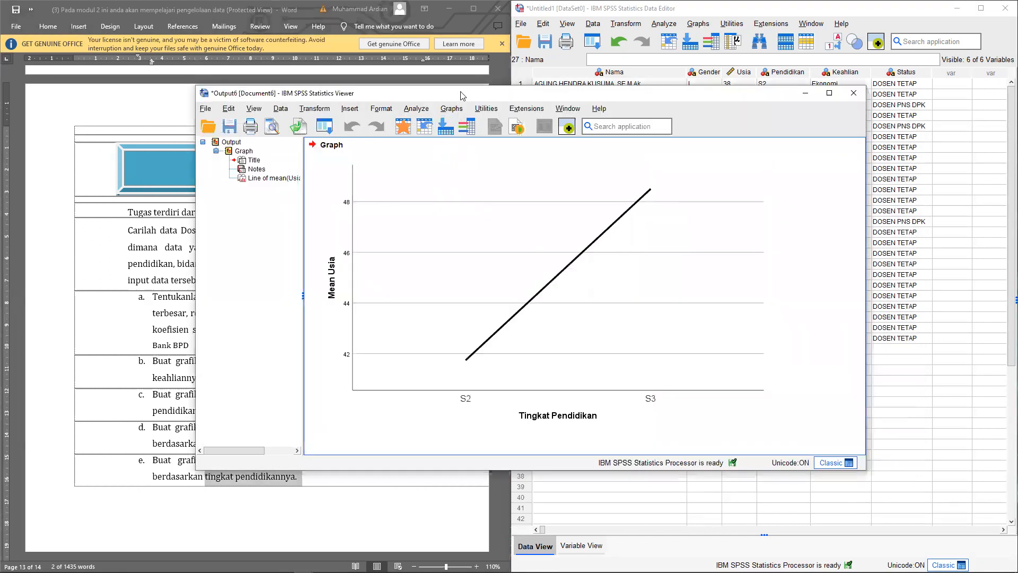
Open the line chart for editing and add data labels showing Usia, Tingkat Pendidikan and Percent.
{"action": "left_click_drag", "start_coordinate": [461, 95], "coordinate": [620, 125]}
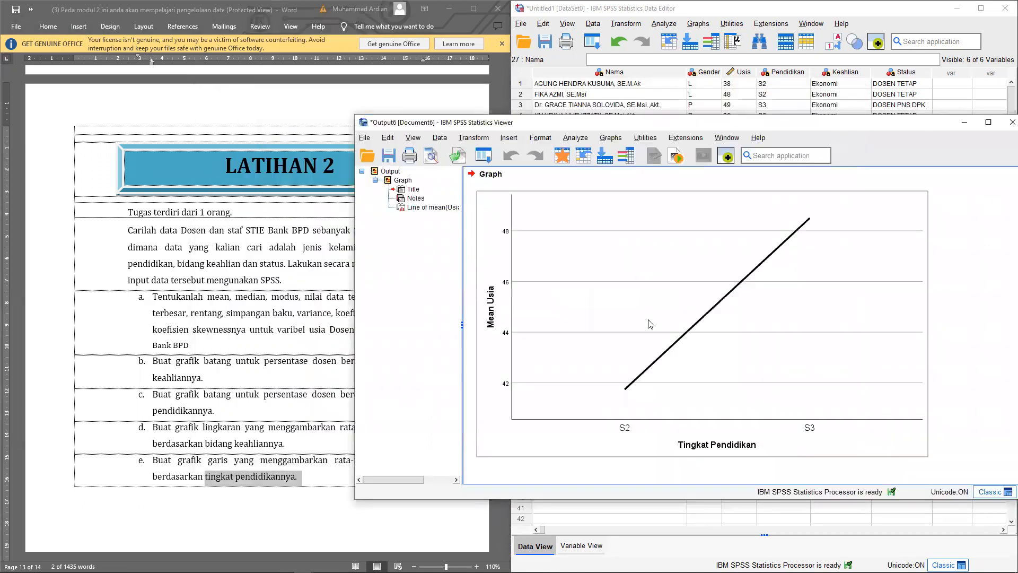
{"action": "left_click", "coordinate": [650, 325]}
{"action": "double_click", "coordinate": [650, 324]}
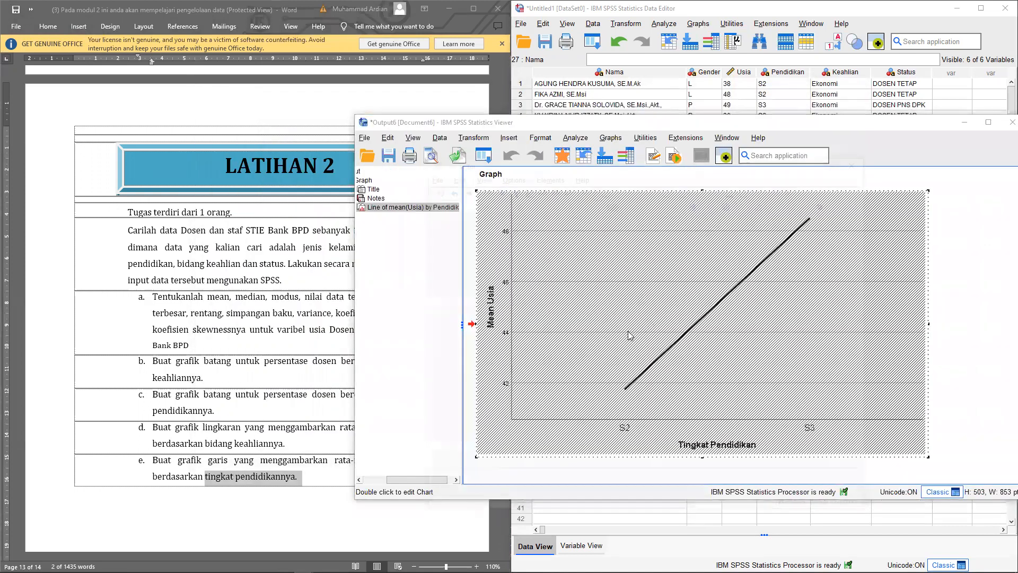
{"action": "left_click", "coordinate": [715, 204]}
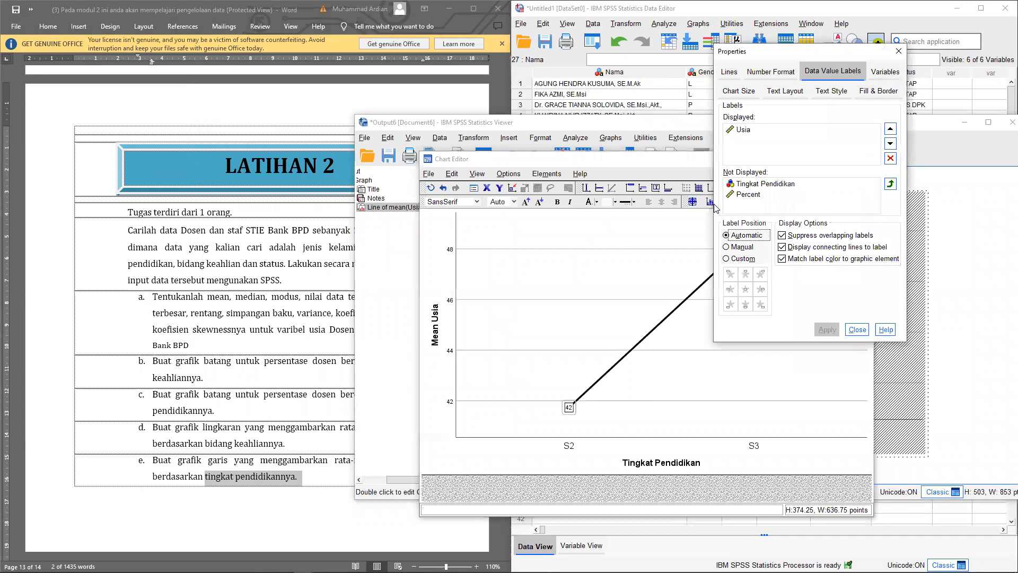
{"action": "left_click", "coordinate": [764, 186]}
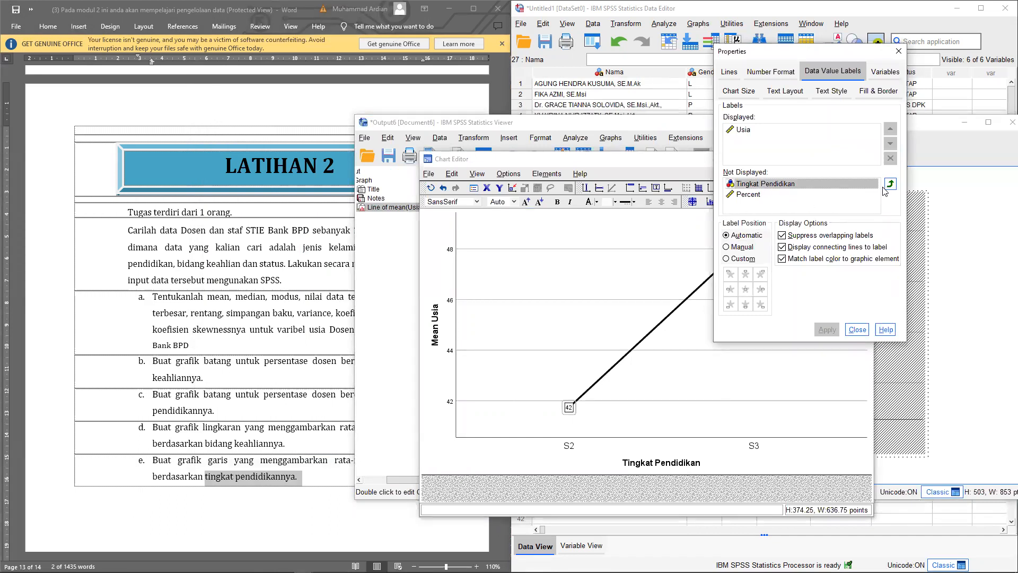
{"action": "left_click", "coordinate": [891, 184]}
{"action": "left_click", "coordinate": [743, 184]}
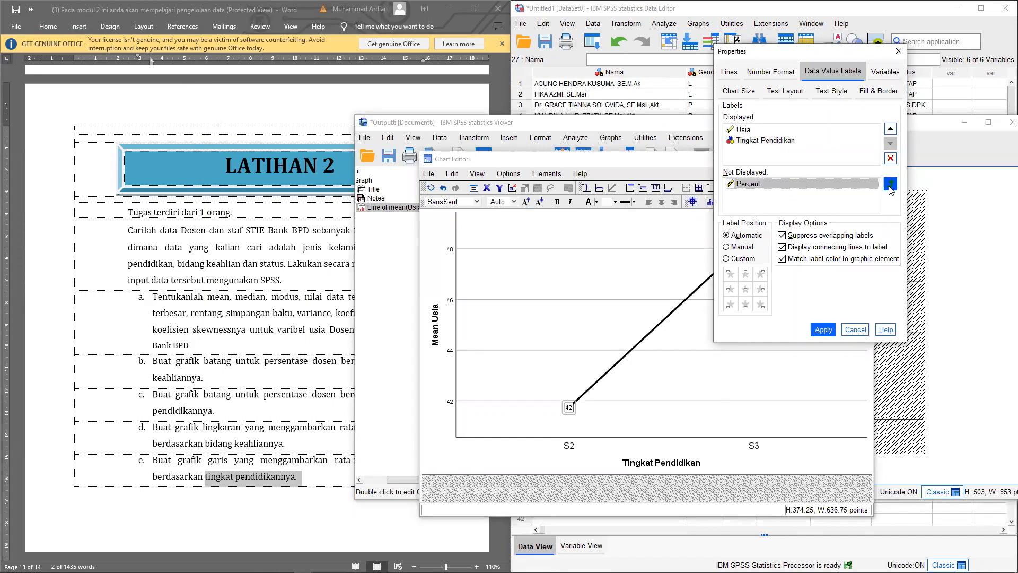
{"action": "left_click", "coordinate": [890, 184]}
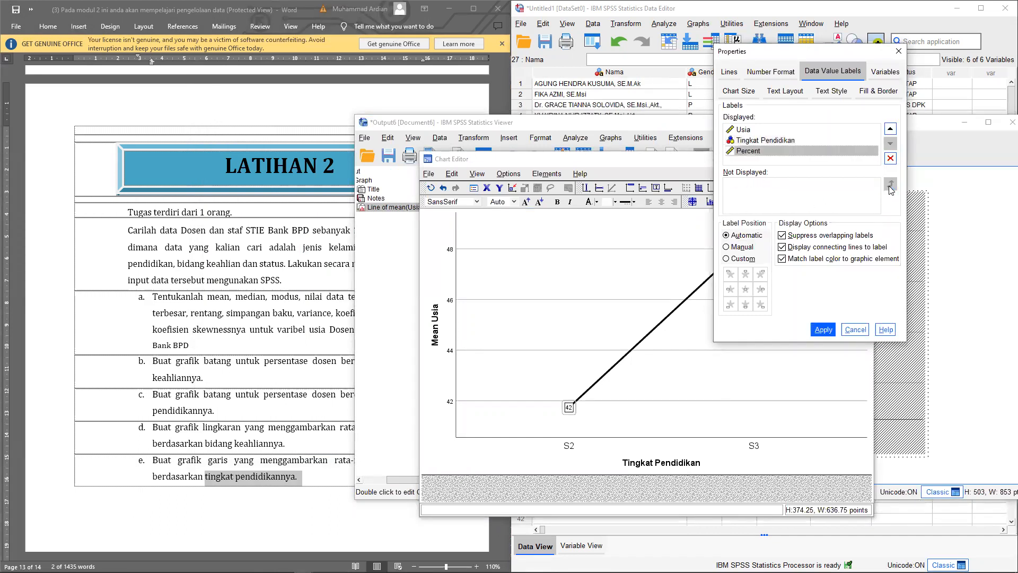
{"action": "left_click", "coordinate": [828, 330]}
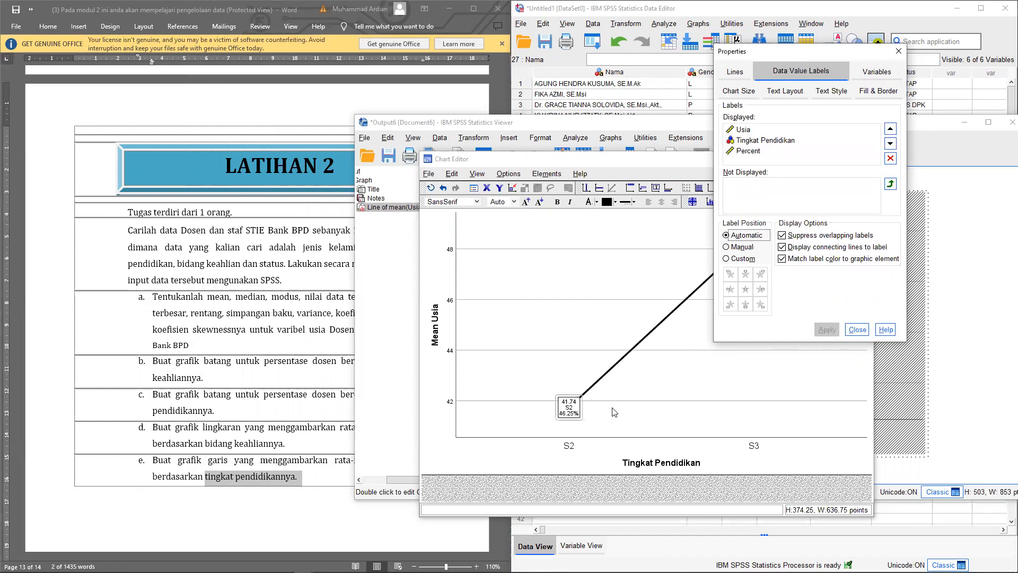
{"action": "left_click", "coordinate": [899, 51]}
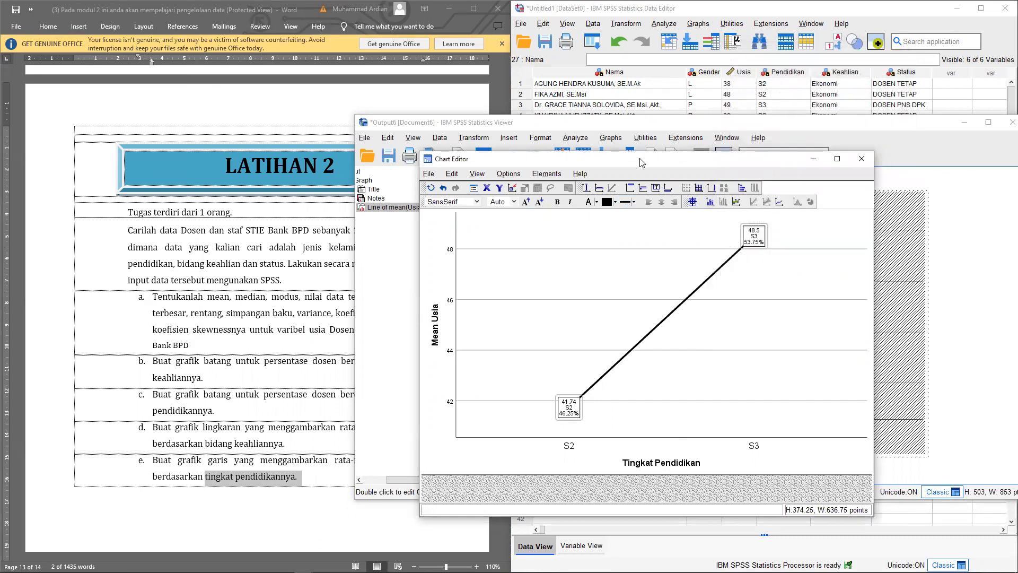
Close the Chart Editor, review the labelled line chart in the output and discard that output without saving.
{"action": "left_click_drag", "start_coordinate": [640, 163], "coordinate": [653, 161]}
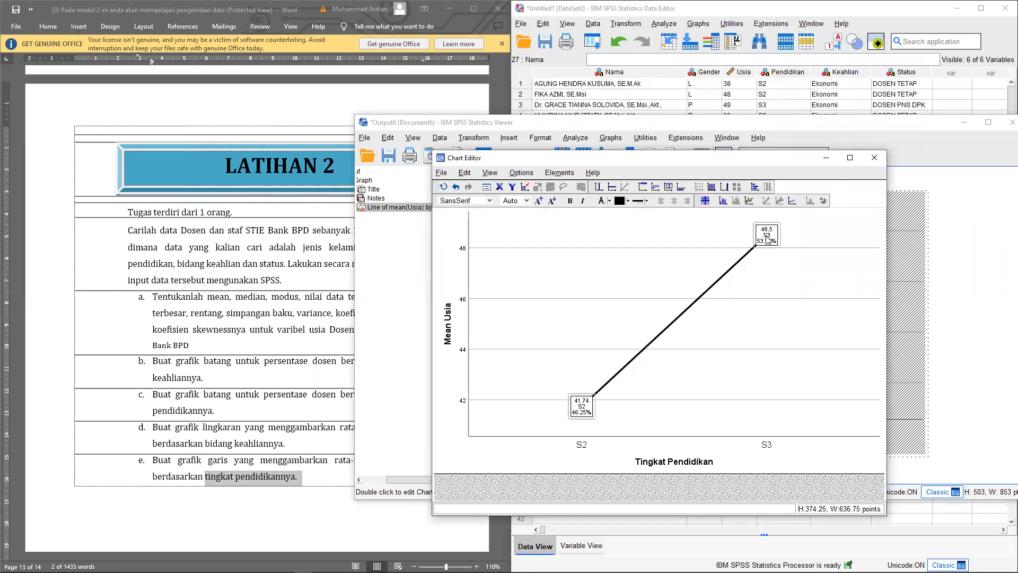
{"action": "left_click", "coordinate": [874, 158]}
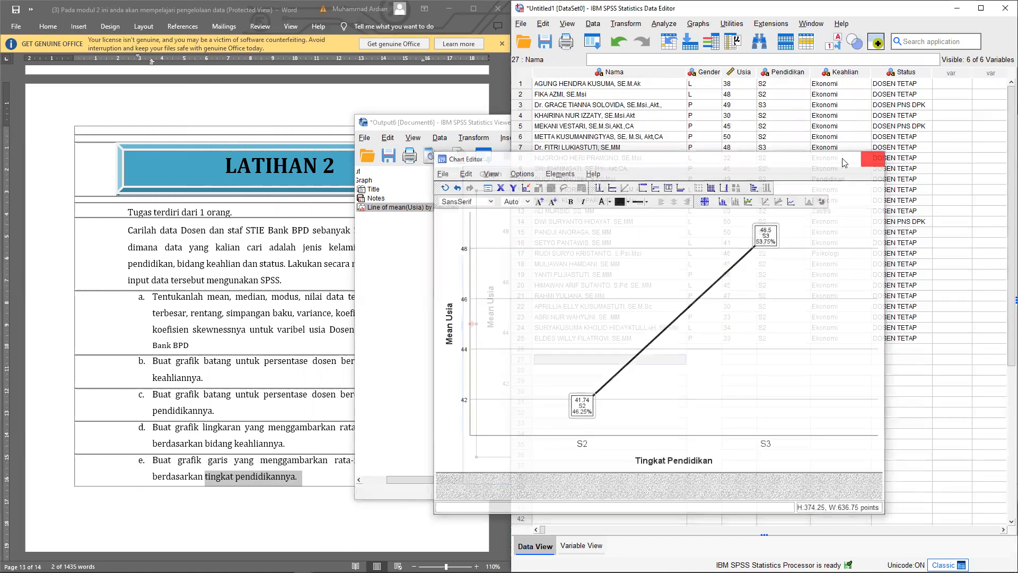
{"action": "left_click", "coordinate": [451, 123]}
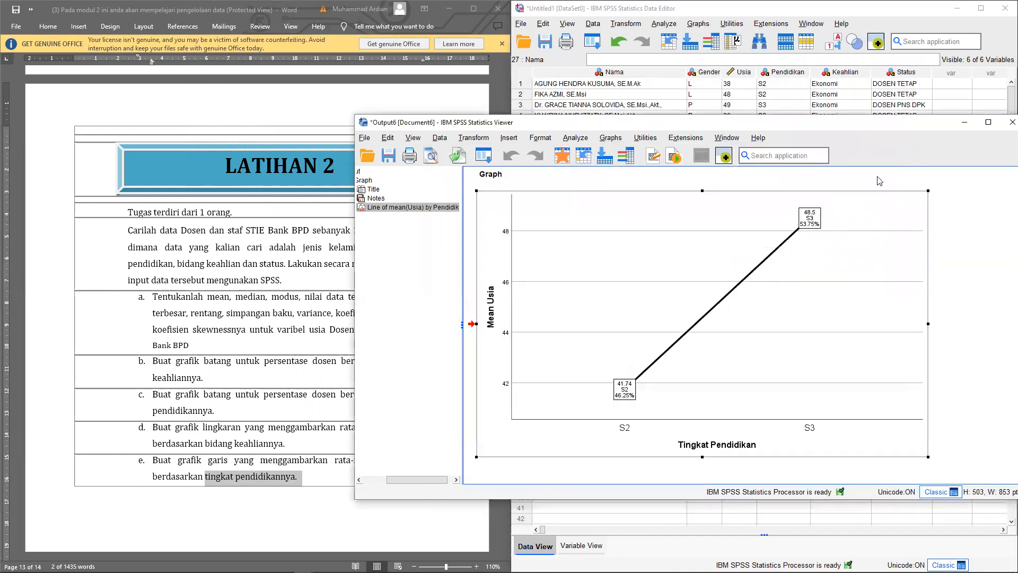
{"action": "left_click_drag", "start_coordinate": [862, 127], "coordinate": [737, 173]}
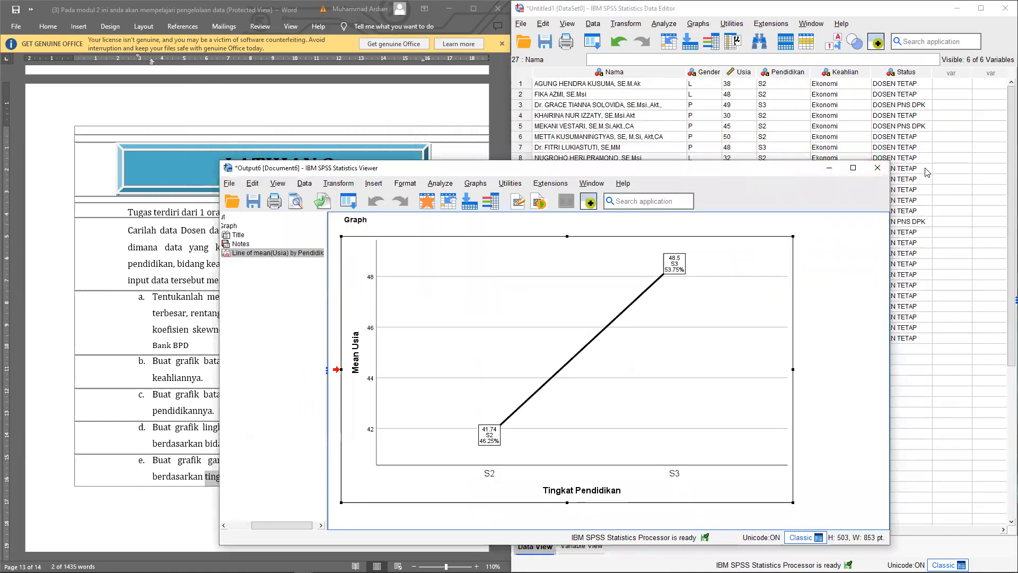
{"action": "left_click", "coordinate": [877, 169]}
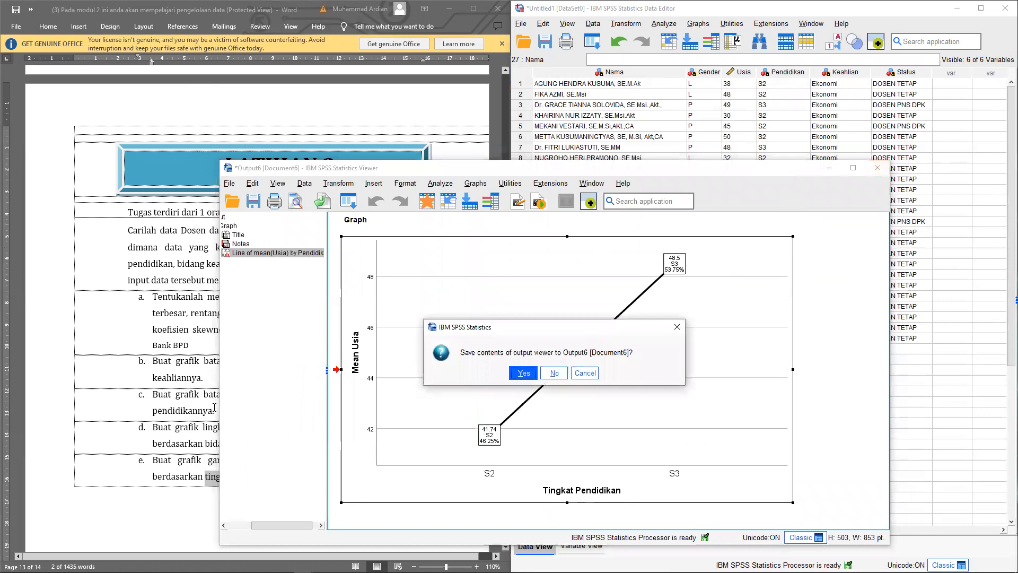
{"action": "left_click", "coordinate": [555, 372]}
{"action": "scroll", "coordinate": [138, 445], "scroll_direction": "down", "scroll_amount": 10}
{"action": "scroll", "coordinate": [139, 443], "scroll_direction": "up", "scroll_amount": 8}
{"action": "scroll", "coordinate": [140, 443], "scroll_direction": "up", "scroll_amount": 3}
{"action": "scroll", "coordinate": [140, 442], "scroll_direction": "down", "scroll_amount": 2}
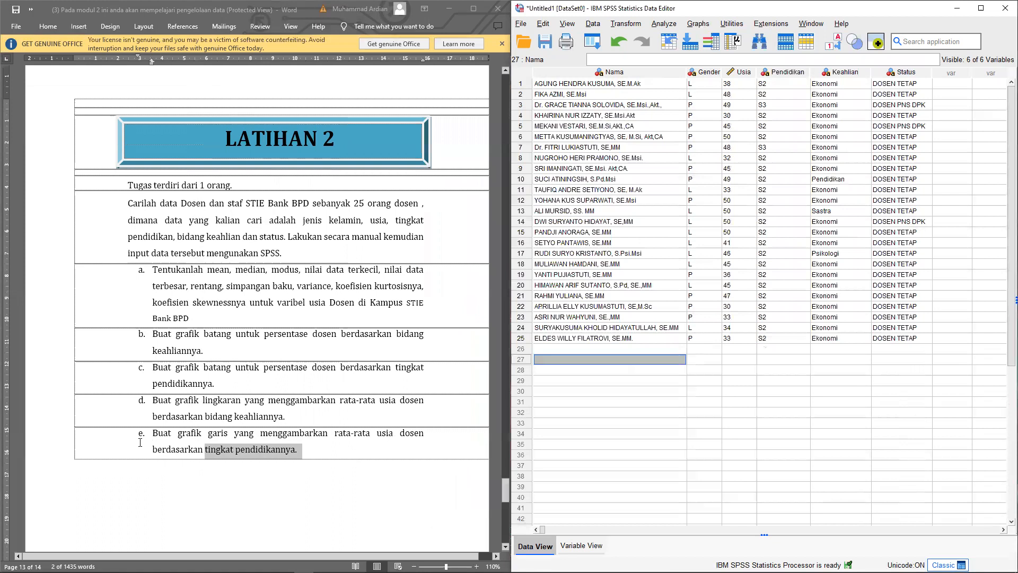
{"action": "left_click", "coordinate": [807, 288]}
{"action": "left_click", "coordinate": [794, 329]}
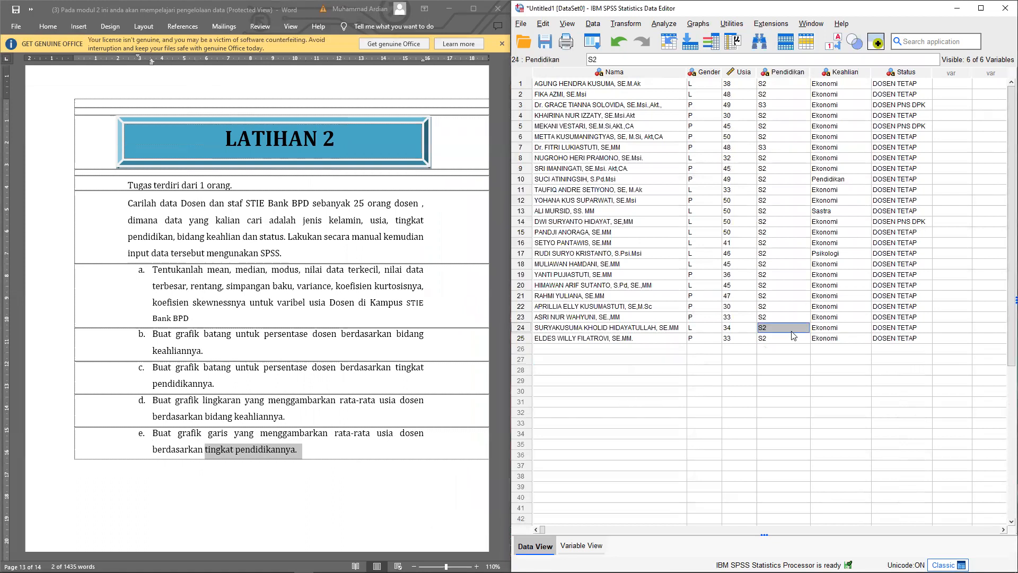
{"action": "left_click", "coordinate": [569, 126]}
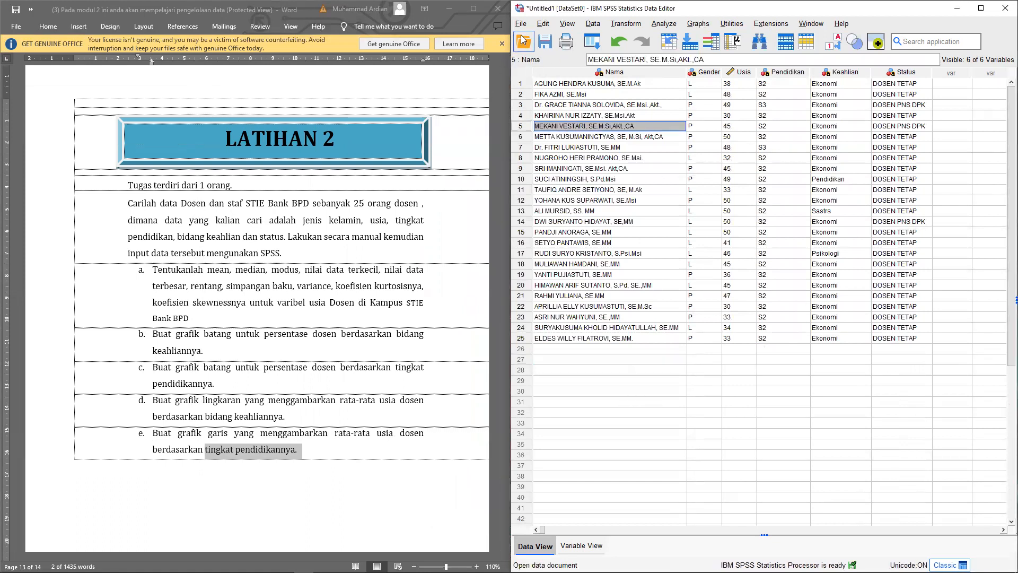
Start saving the dataset under a new name and browse to File > Modul Aplikom on Local Disk (D:).
{"action": "left_click", "coordinate": [522, 26]}
{"action": "left_click", "coordinate": [558, 136]}
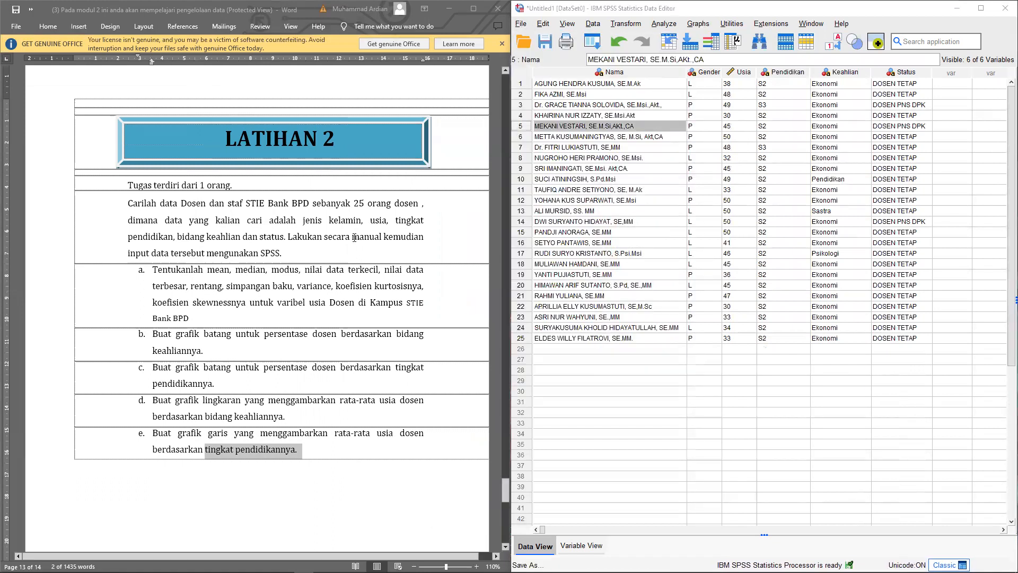
{"action": "left_click", "coordinate": [709, 206]}
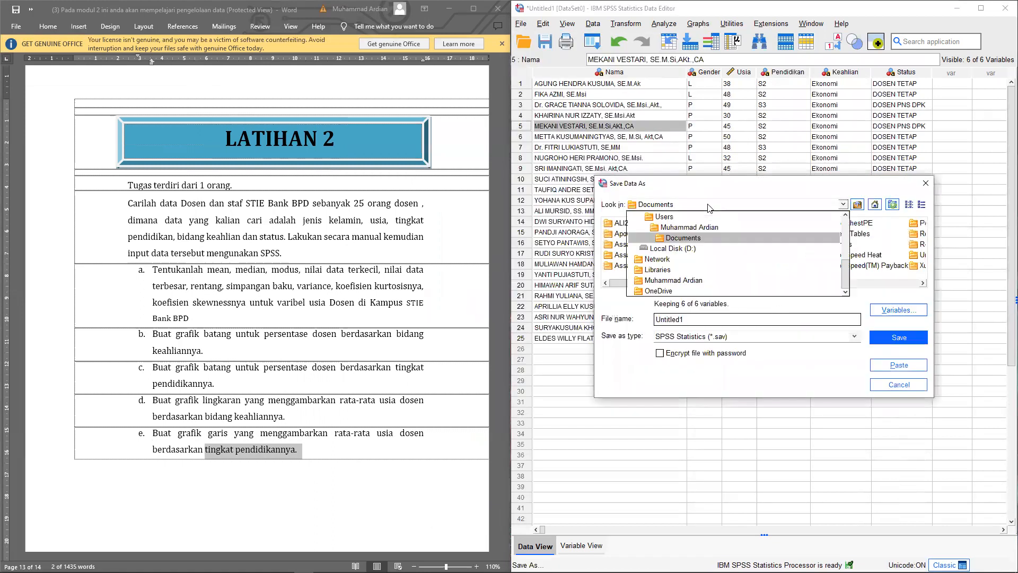
{"action": "left_click", "coordinate": [683, 252]}
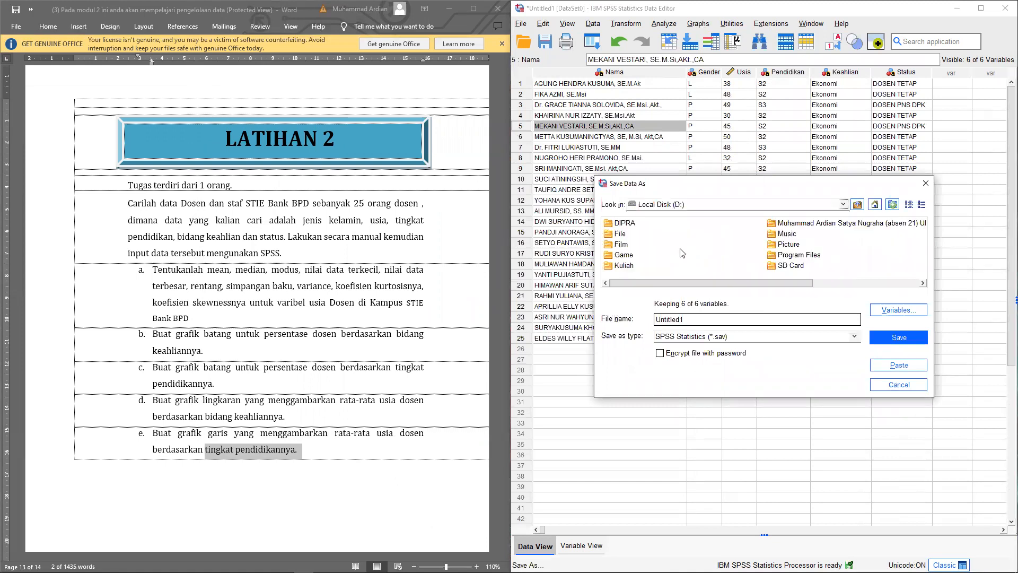
{"action": "double_click", "coordinate": [620, 234]}
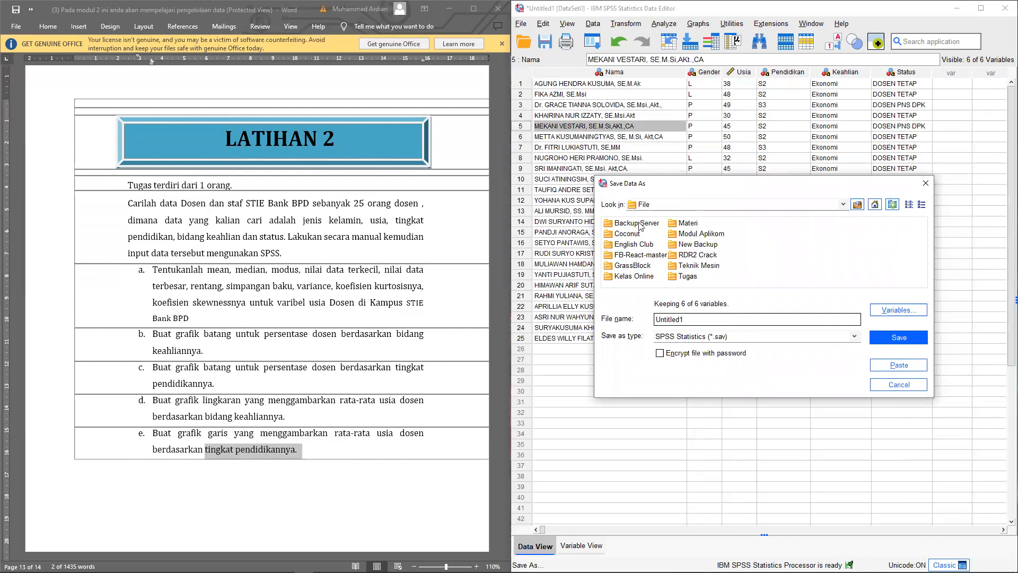
{"action": "double_click", "coordinate": [687, 235]}
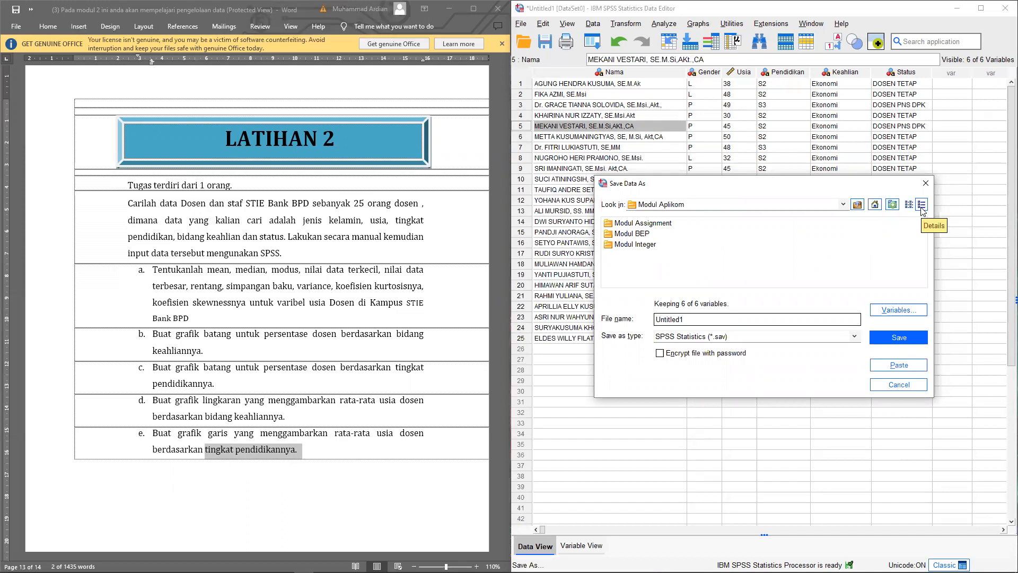
Create a folder named "Aplikom Statistik" inside Modul Aplikom and open it.
{"action": "right_click", "coordinate": [762, 253]}
{"action": "mouse_move", "coordinate": [764, 262]}
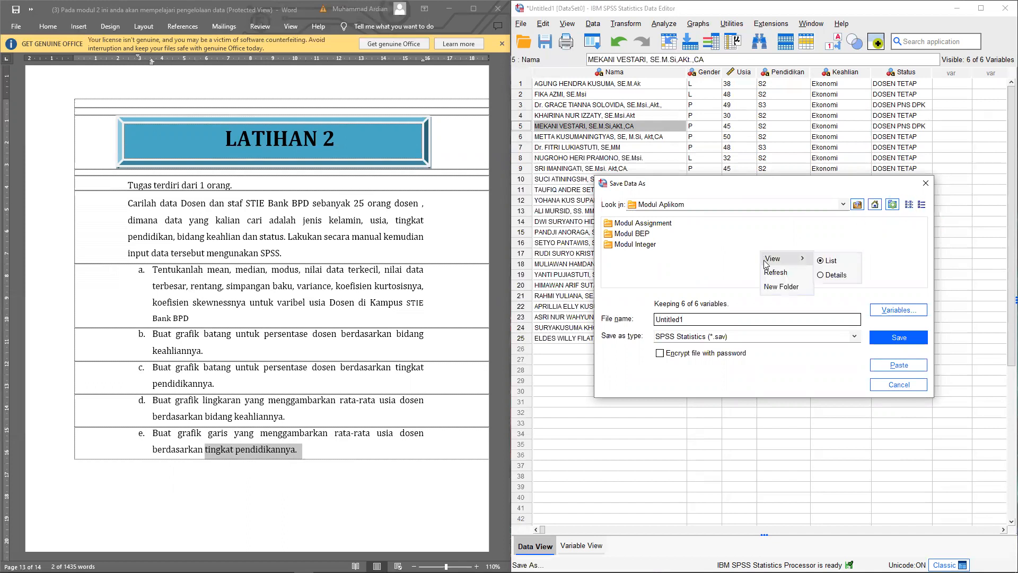
{"action": "left_click", "coordinate": [781, 287]}
{"action": "type", "text": "Aplik"}
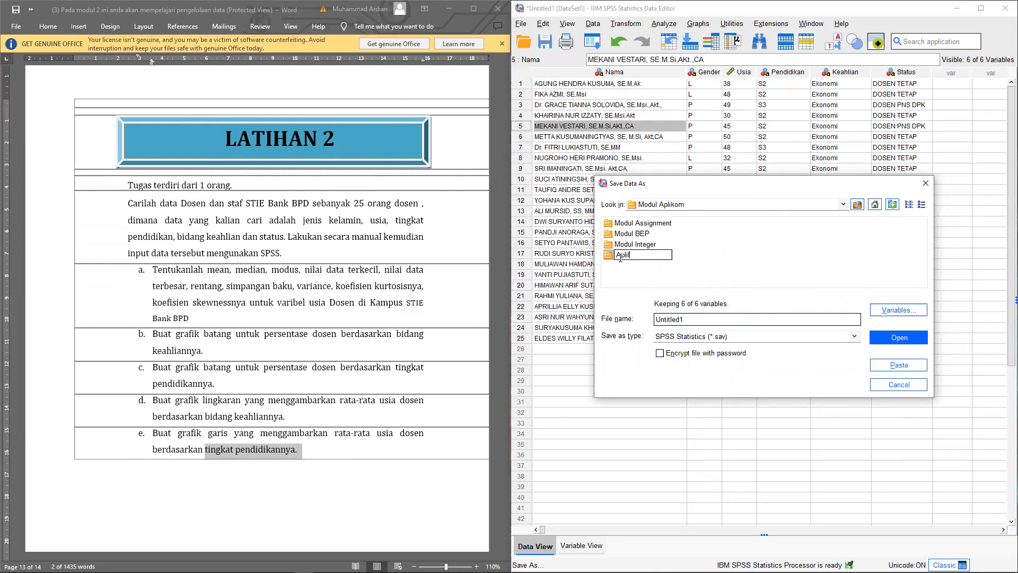
{"action": "type", "text": "om Statistik"}
{"action": "key", "text": "Return"}
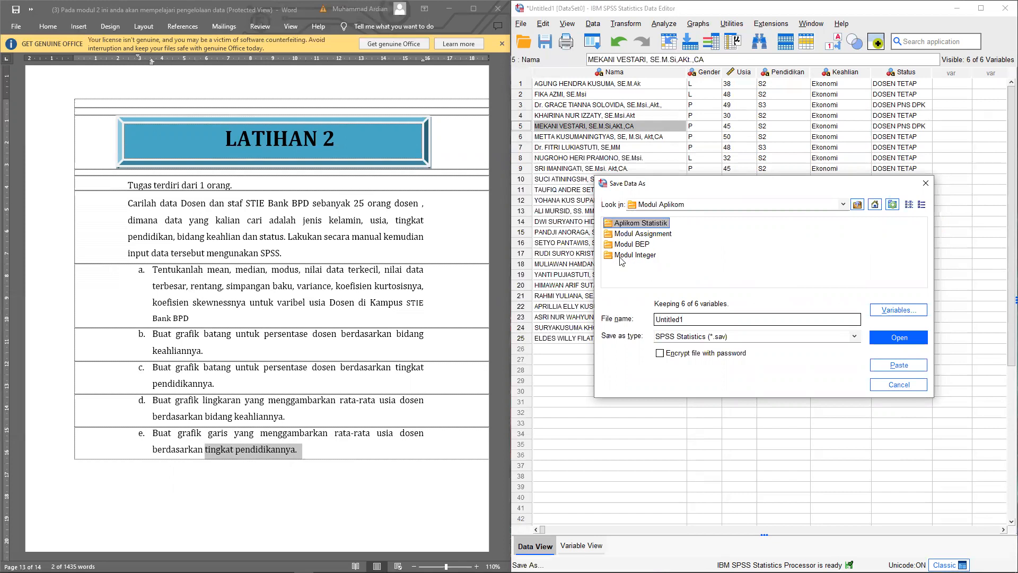
{"action": "left_click", "coordinate": [639, 223]}
{"action": "left_click", "coordinate": [672, 223]}
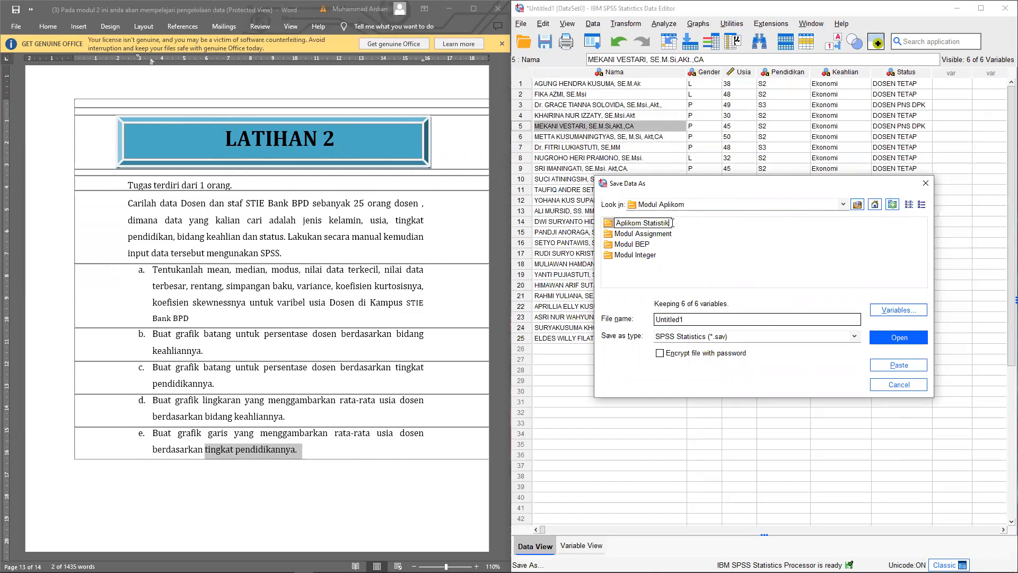
{"action": "double_click", "coordinate": [625, 223]}
Create a folder named "Modul 2" inside Aplikom Statistik and open it.
{"action": "right_click", "coordinate": [676, 235]}
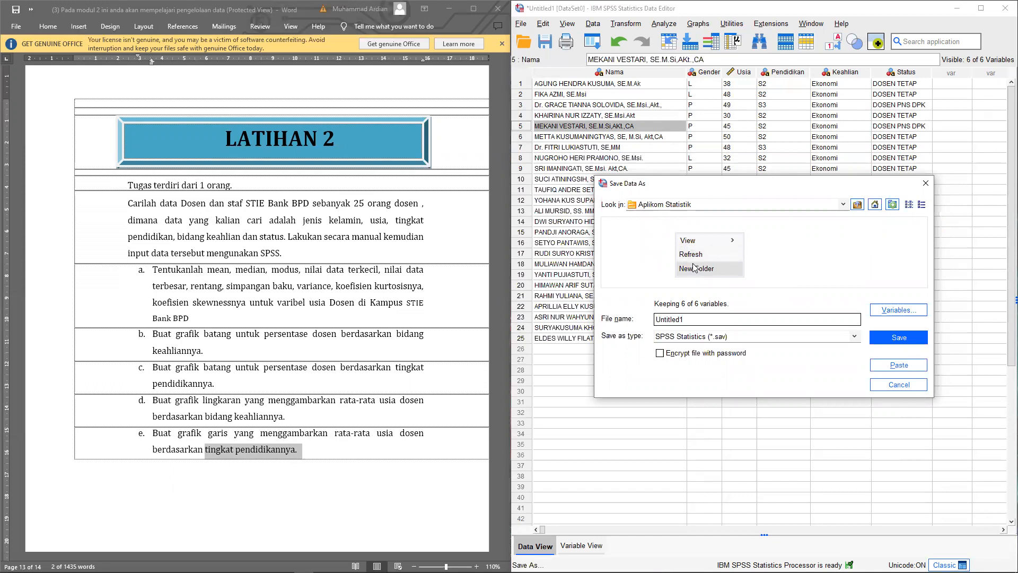
{"action": "left_click", "coordinate": [694, 268]}
{"action": "type", "text": "Modul 2"}
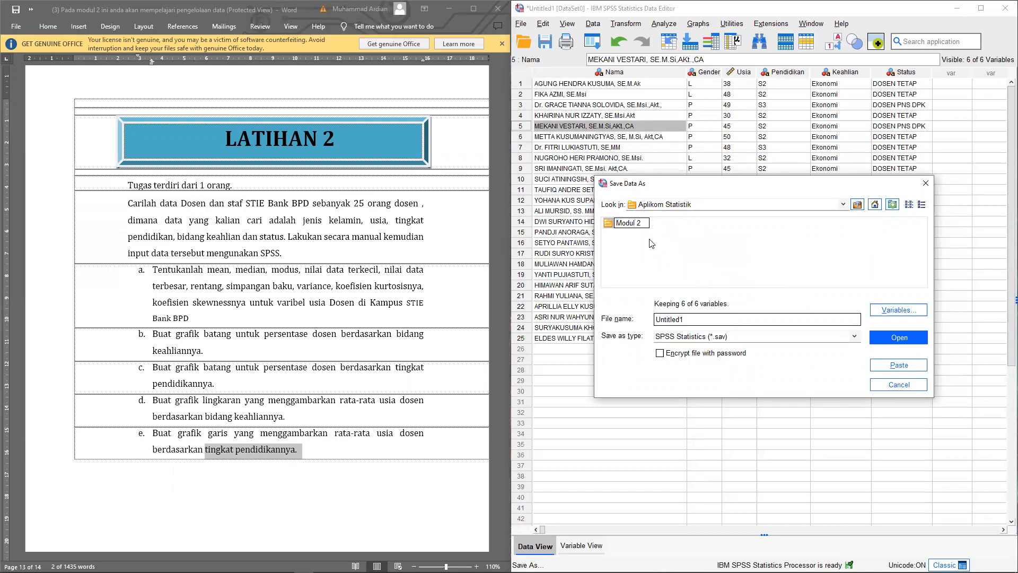
{"action": "key", "text": "Return"}
{"action": "double_click", "coordinate": [610, 223]}
Save the dataset in the Modul 2 folder as "Pengolahan Data" in SPSS Statistics (*.sav) format.
{"action": "double_click", "coordinate": [690, 322]}
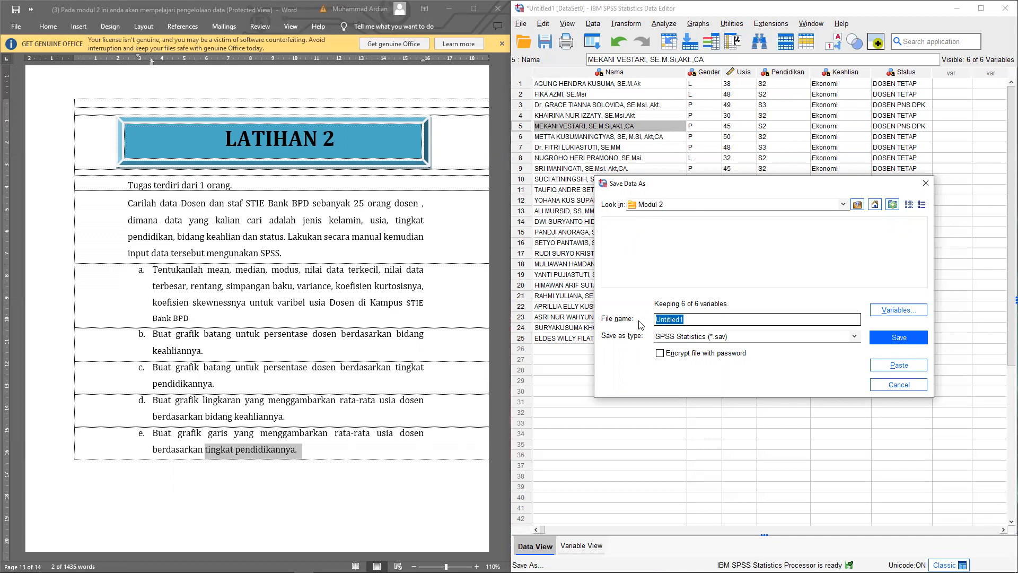
{"action": "type", "text": "("}
{"action": "type", "text": "engolahan Data"}
{"action": "left_click", "coordinate": [913, 337]}
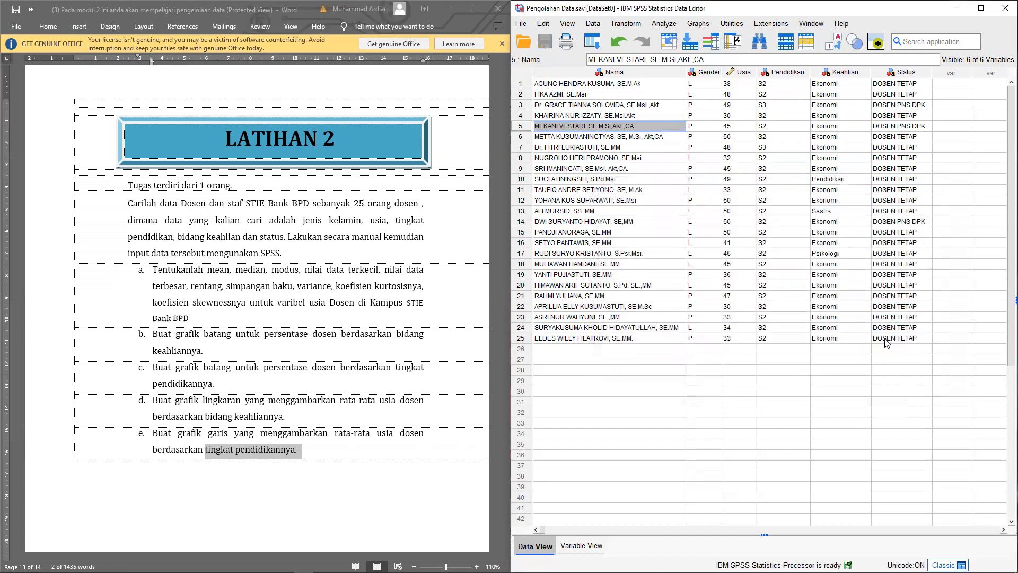